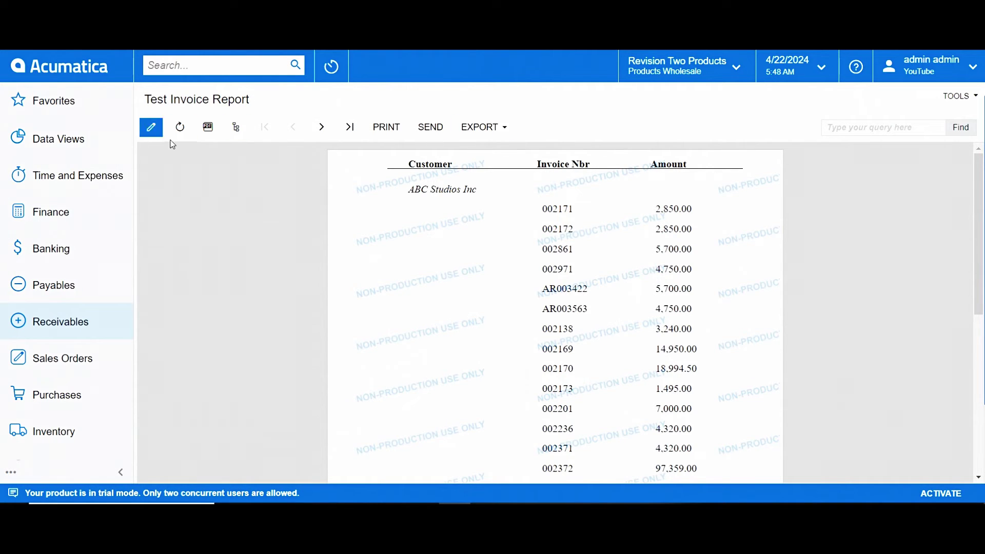
Open the parameter settings of the Test Invoice Report and run the report again
left_click(151, 130)
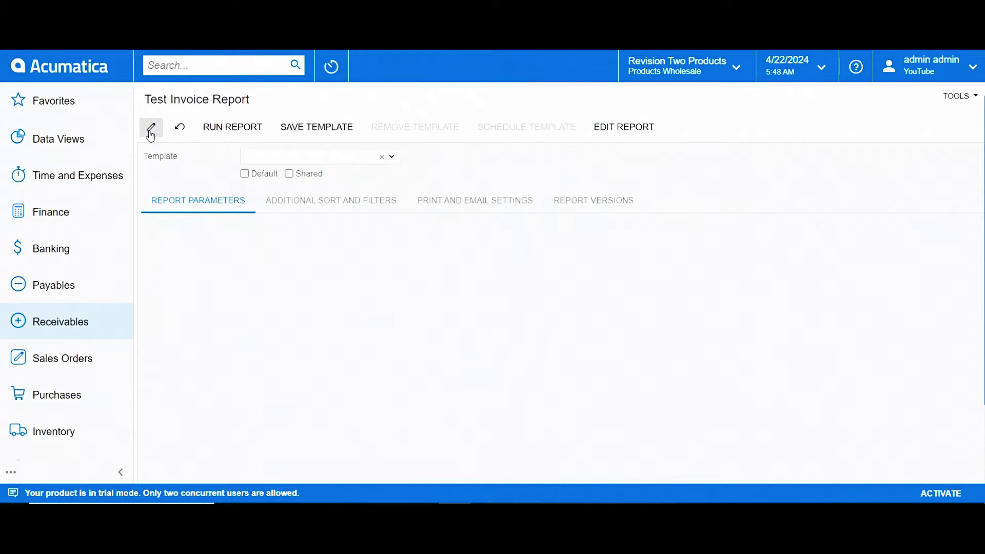
left_click(207, 131)
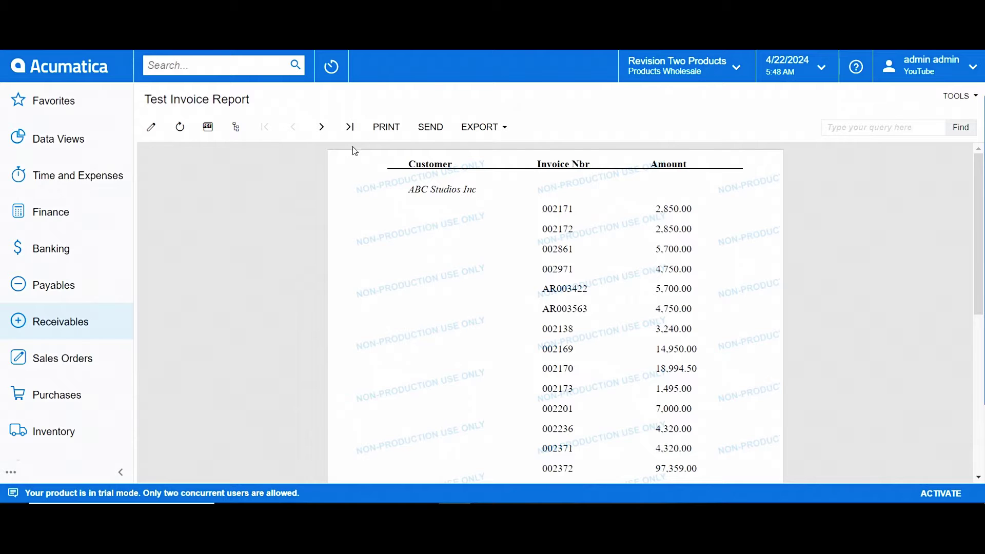
Look through the last page of the Test Invoice Report, and return to its report parameters
left_click(351, 133)
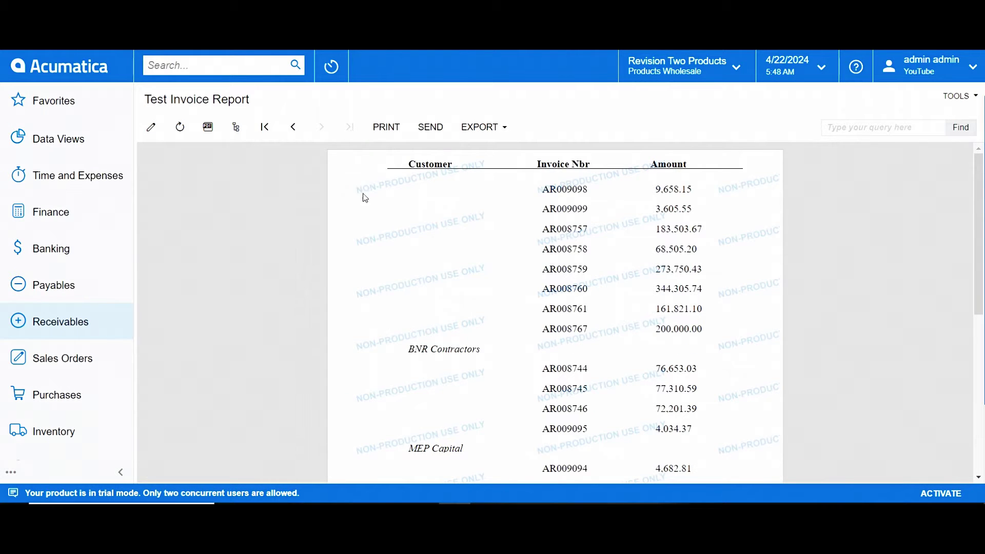
scroll(368, 209, "down", 1)
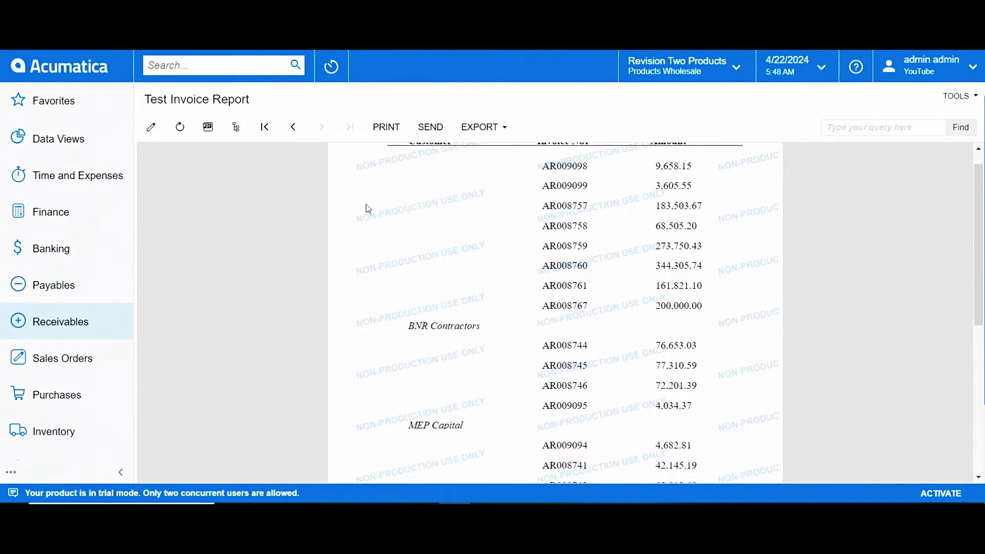
scroll(368, 209, "down", 2)
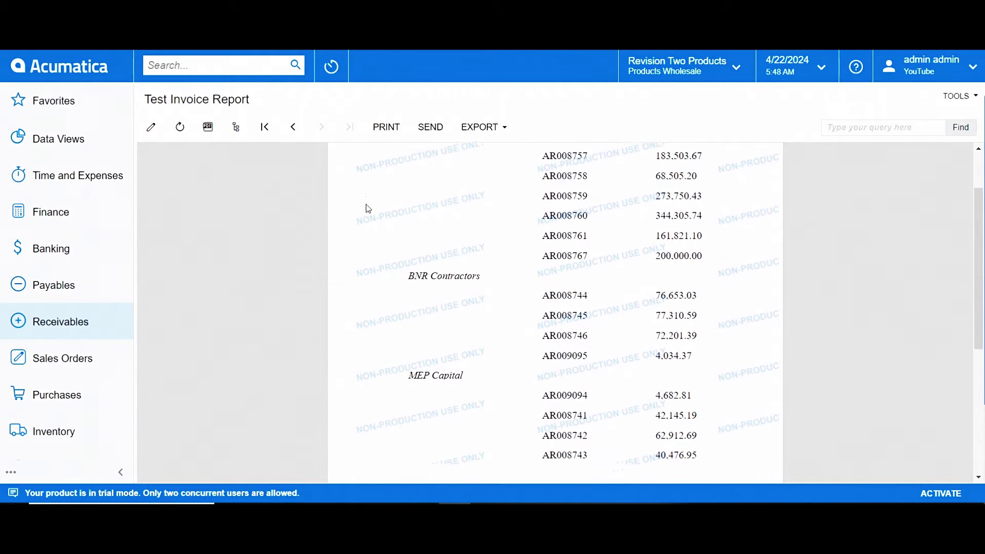
scroll(369, 209, "down", 2)
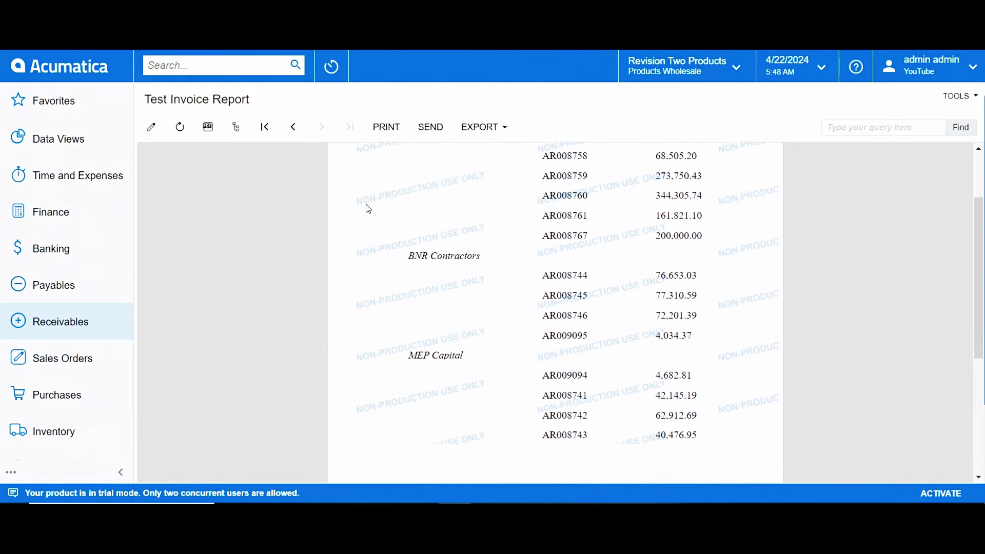
scroll(368, 209, "down", 4)
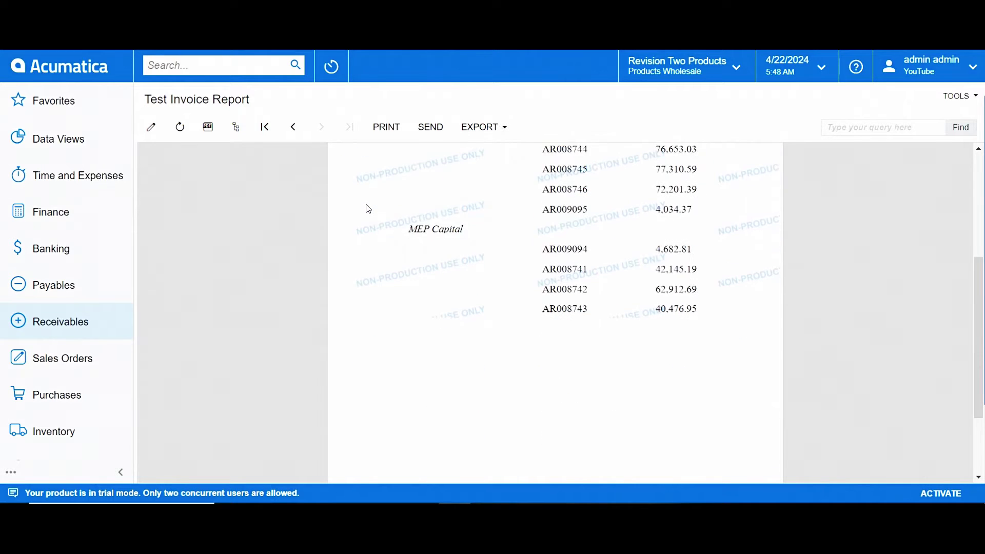
scroll(369, 209, "down", 4)
scroll(368, 208, "up", 10)
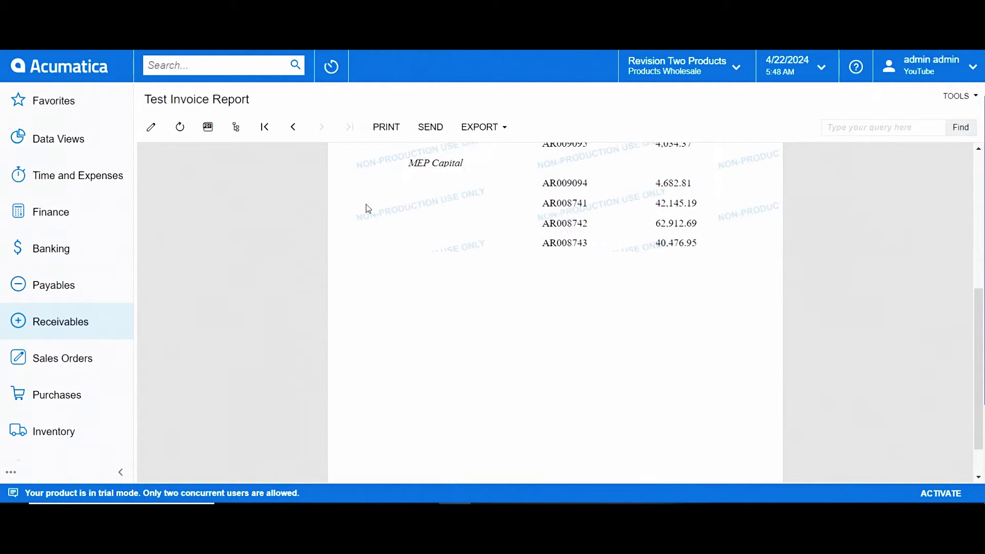
scroll(369, 209, "down", 8)
scroll(368, 208, "down", 5)
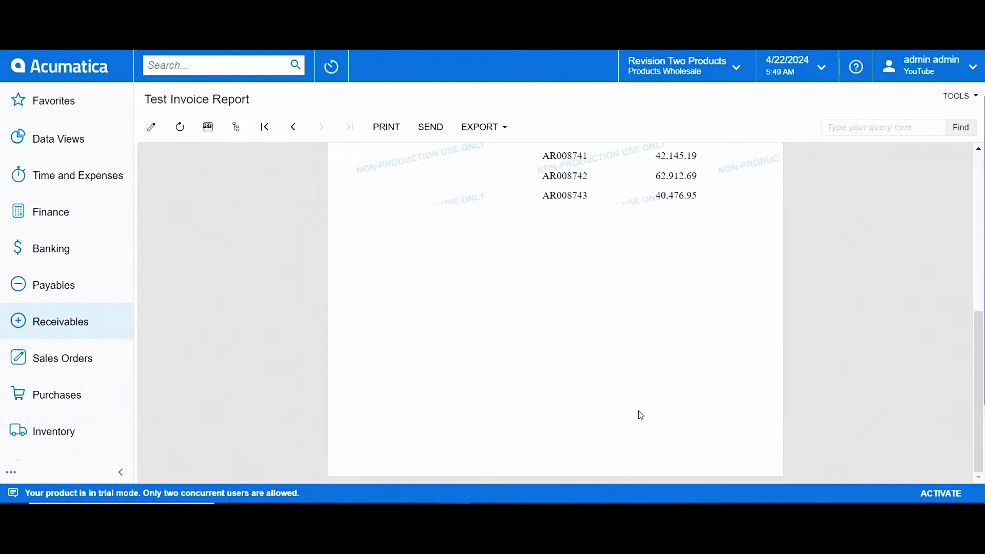
scroll(547, 394, "up", 3)
scroll(547, 394, "up", 4)
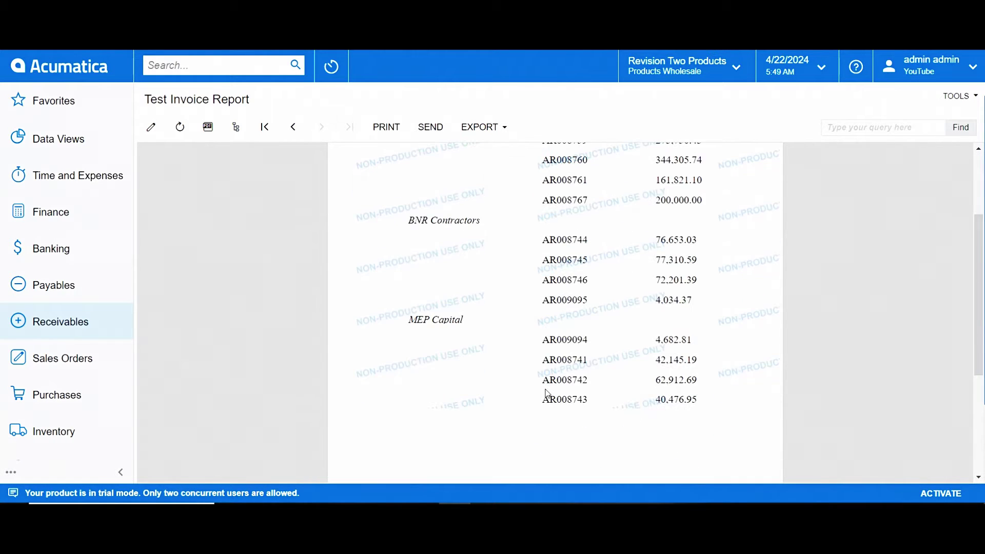
scroll(547, 393, "up", 4)
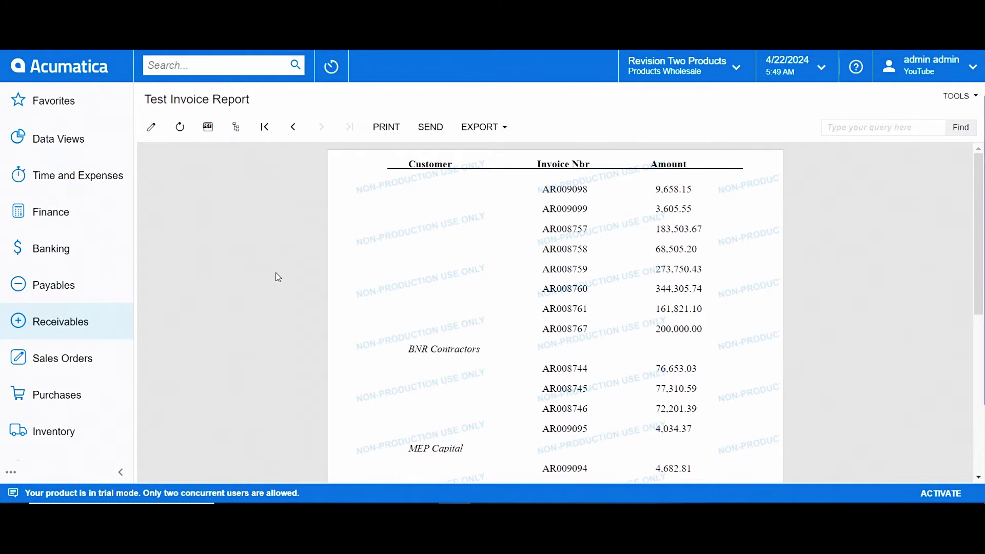
left_click(152, 128)
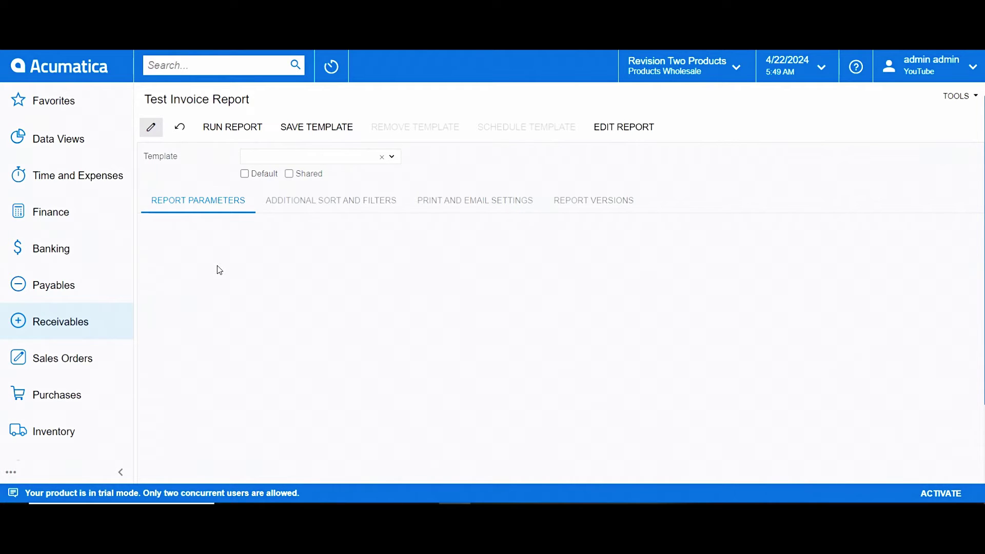
In Acumatica Report Designer's Schema Builder, add a parameter with the name CustomerID and the prompt CustomerID
left_click(14, 77)
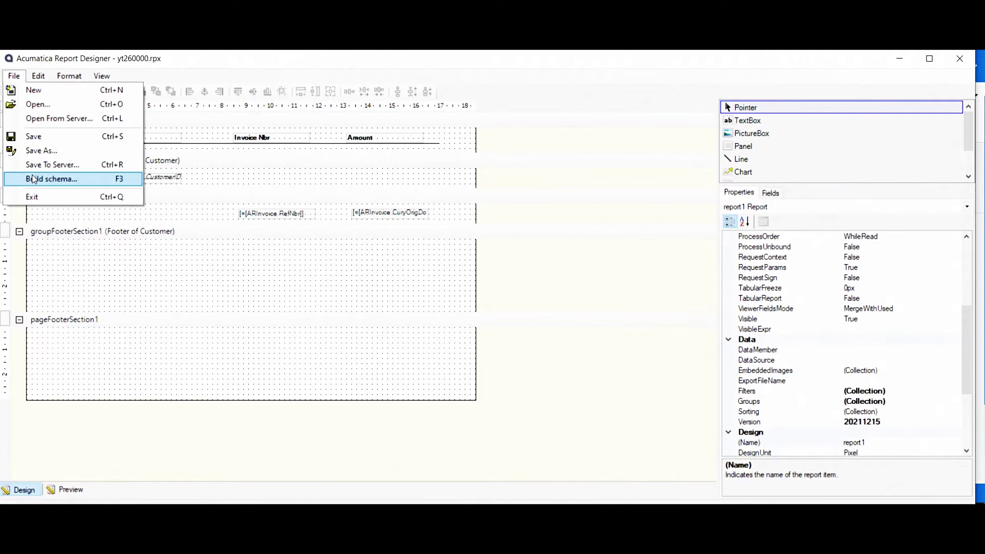
left_click(34, 179)
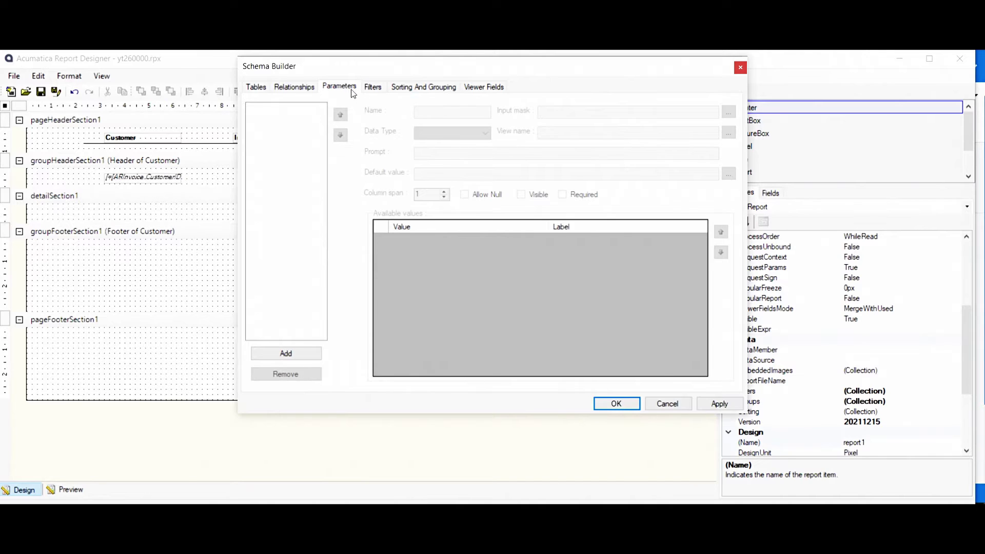
left_click(287, 353)
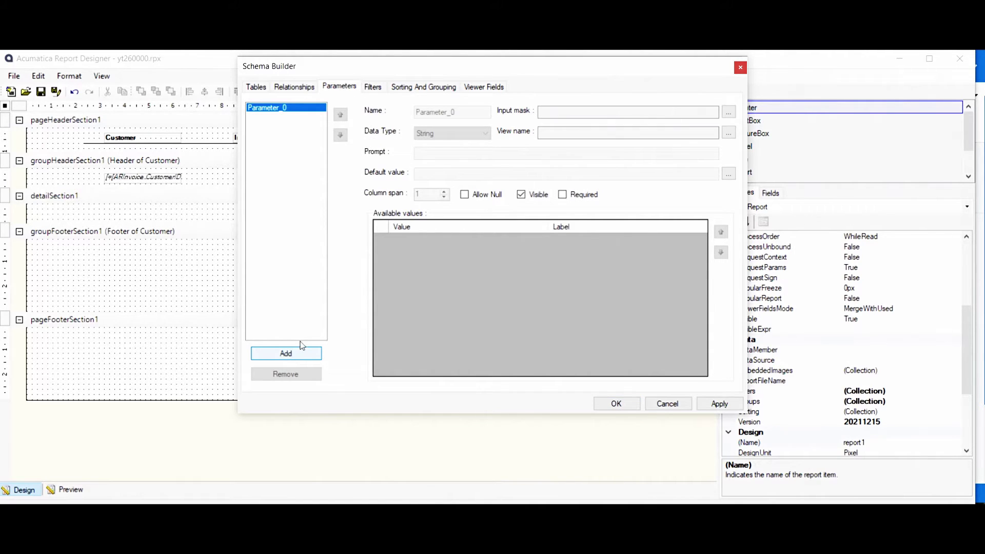
double_click(479, 112)
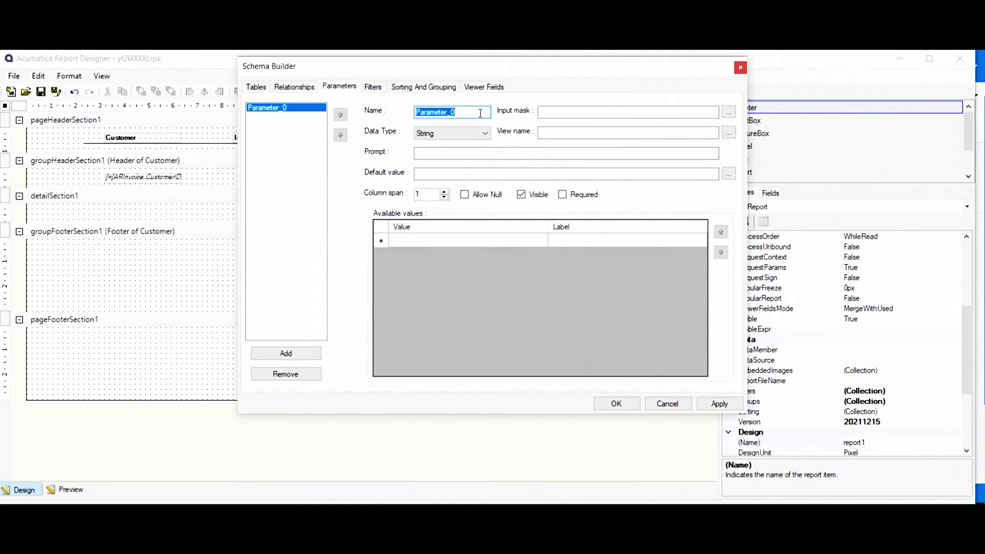
type("C")
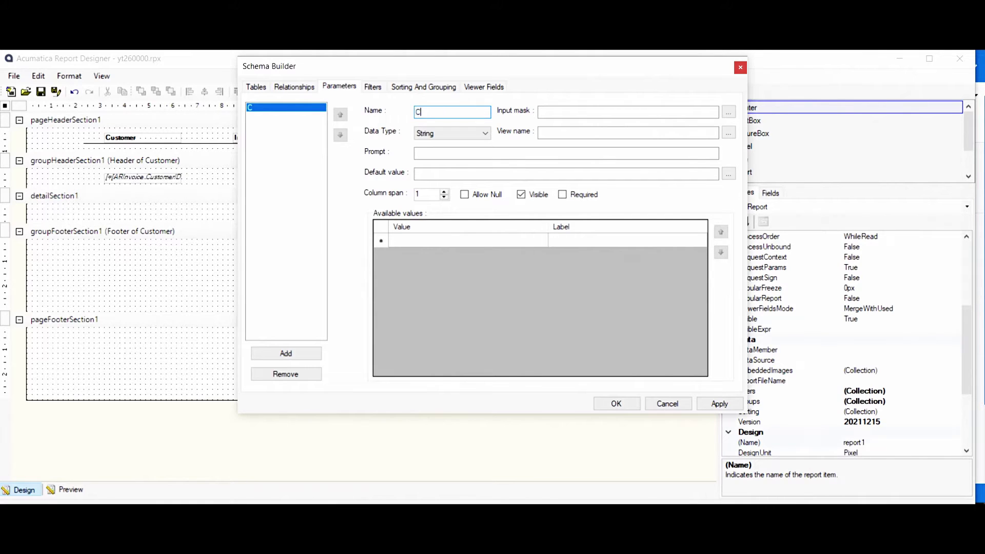
type("ustomerID")
left_click(486, 155)
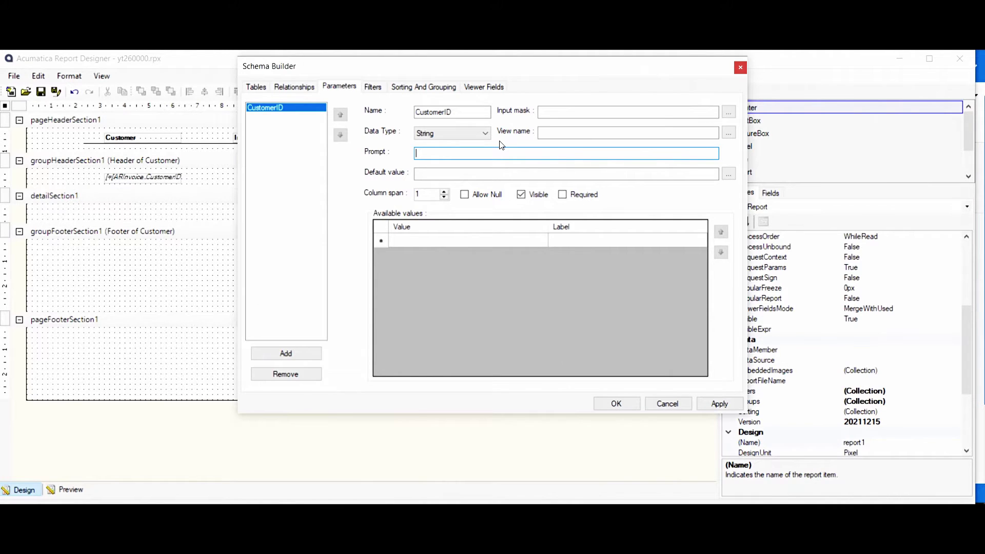
type("CustomerID")
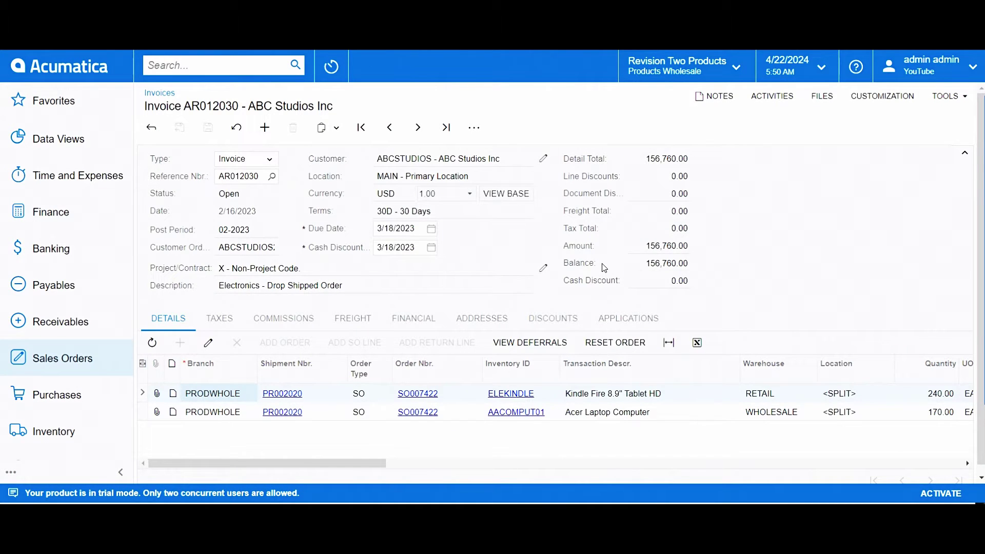
In the Acumatica web application, inspect the invoice's Customer field and open the source code of its data class
left_click(878, 102)
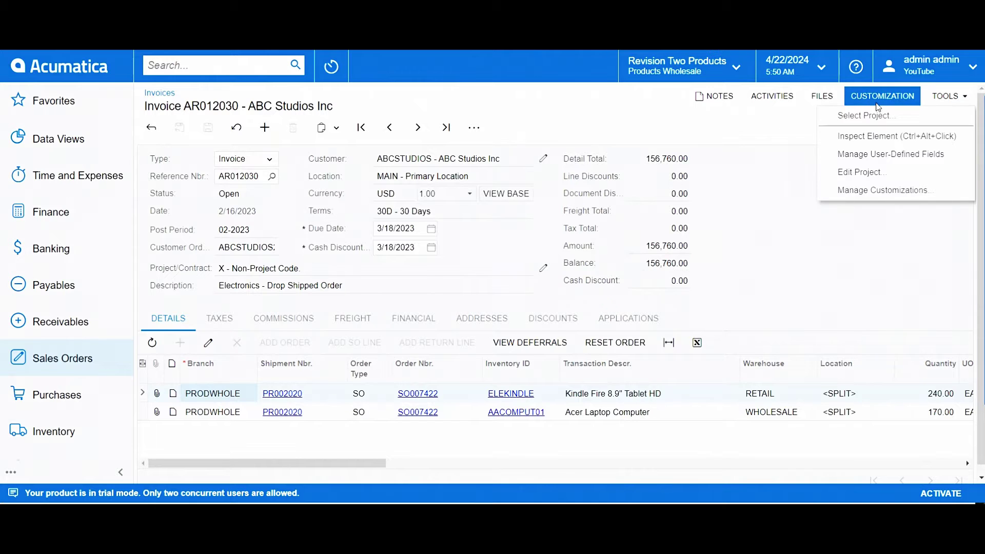
left_click(873, 136)
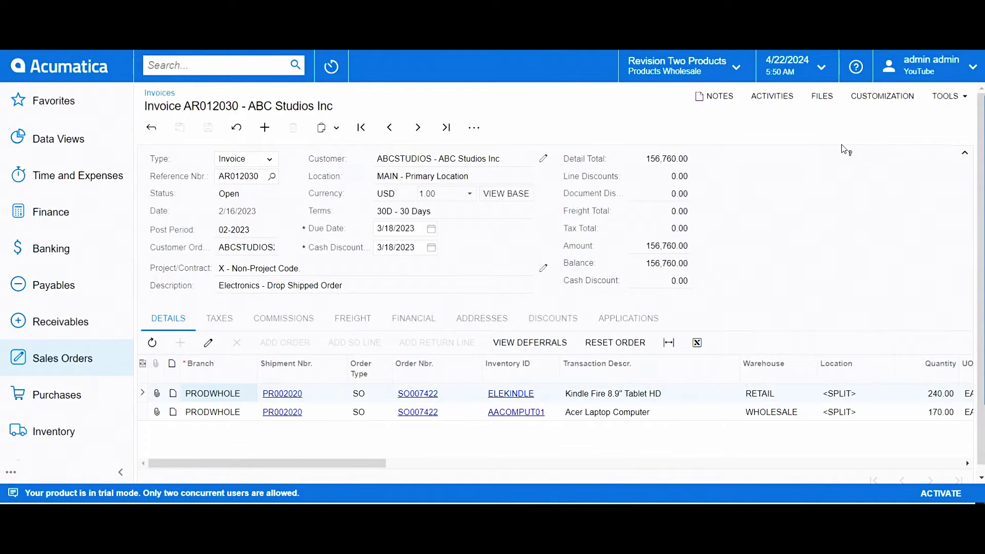
left_click(497, 161)
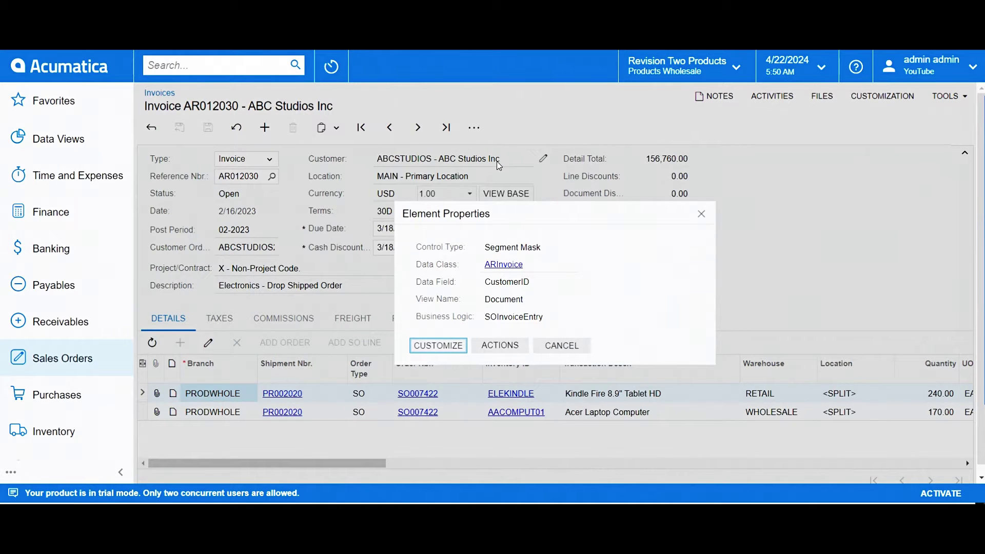
left_click(508, 343)
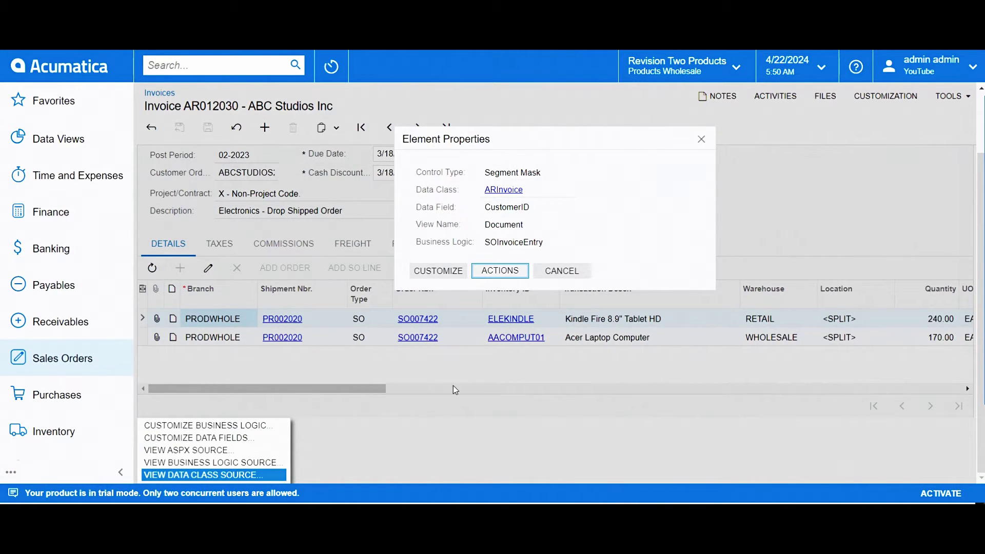
left_click(252, 475)
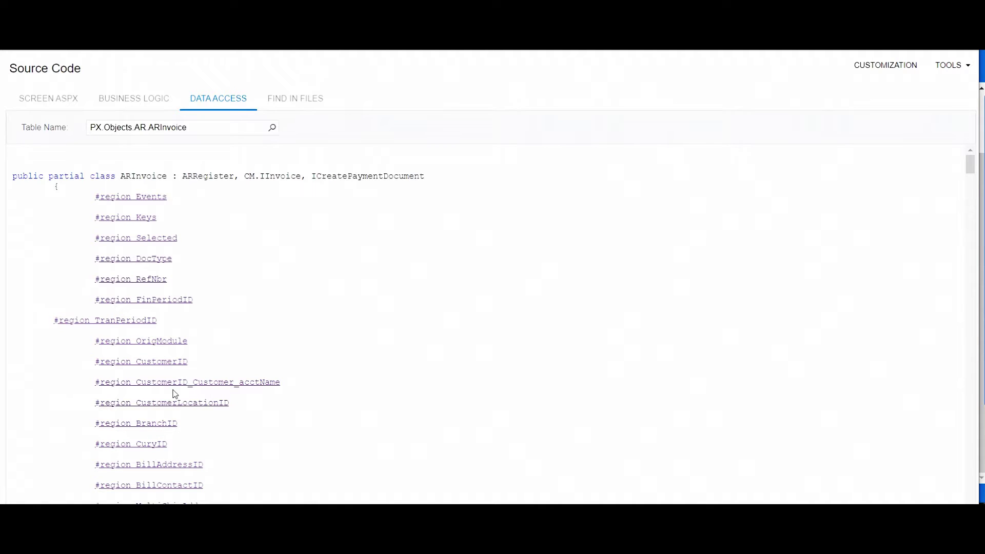
Expand the CustomerID region in the ARInvoice source and check the field's declared data type
left_click(177, 362)
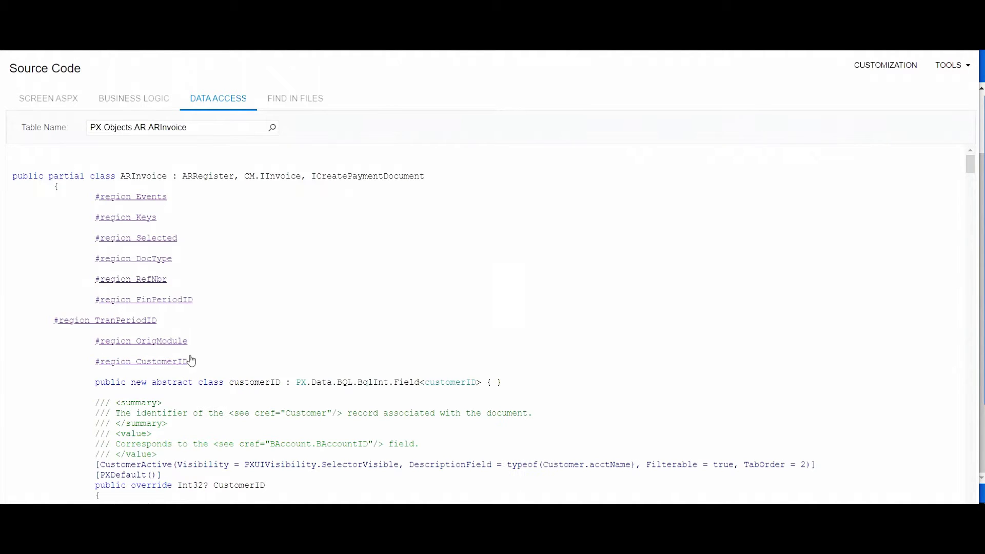
scroll(255, 360, "down", 1)
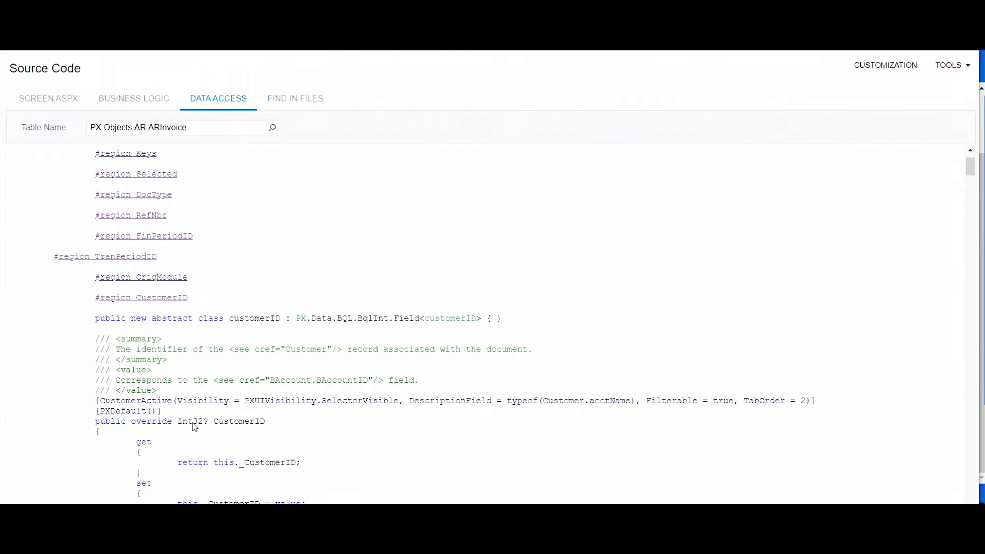
left_click_drag(183, 421, 203, 419)
left_click(203, 420)
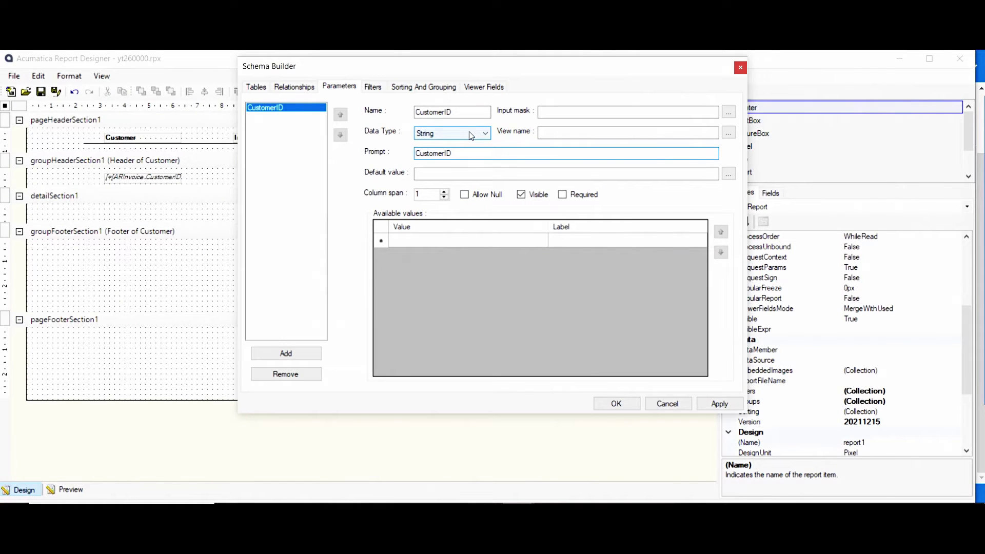
Back in Report Designer, set the CustomerID parameter's data type to Integer
left_click(471, 135)
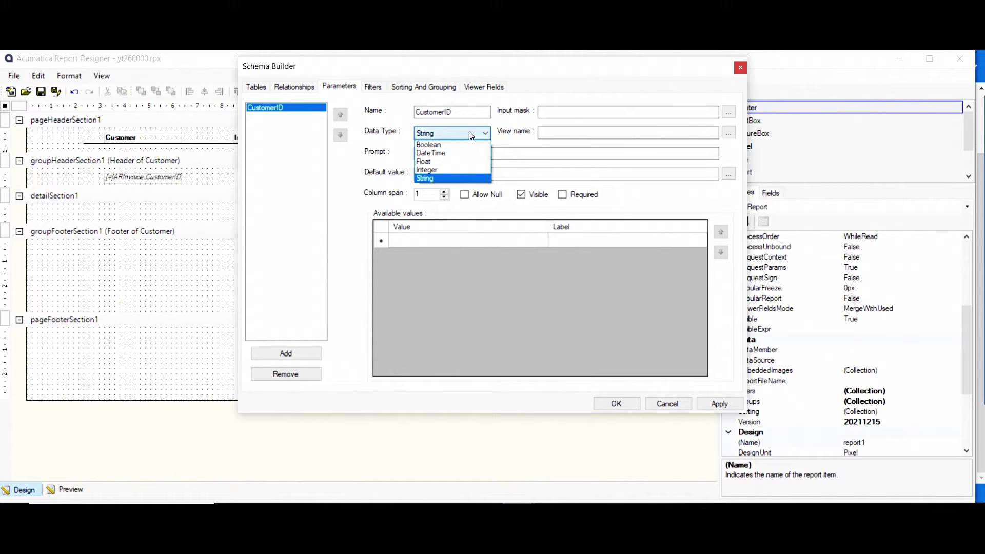
left_click(468, 171)
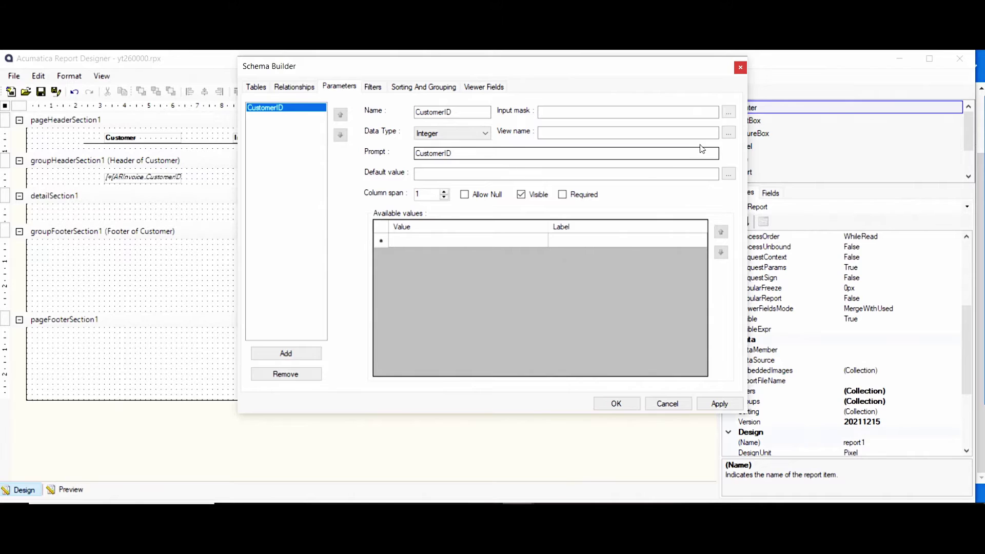
Insert the application function GetFieldSchema into the expression for the parameter's view name
left_click(710, 133)
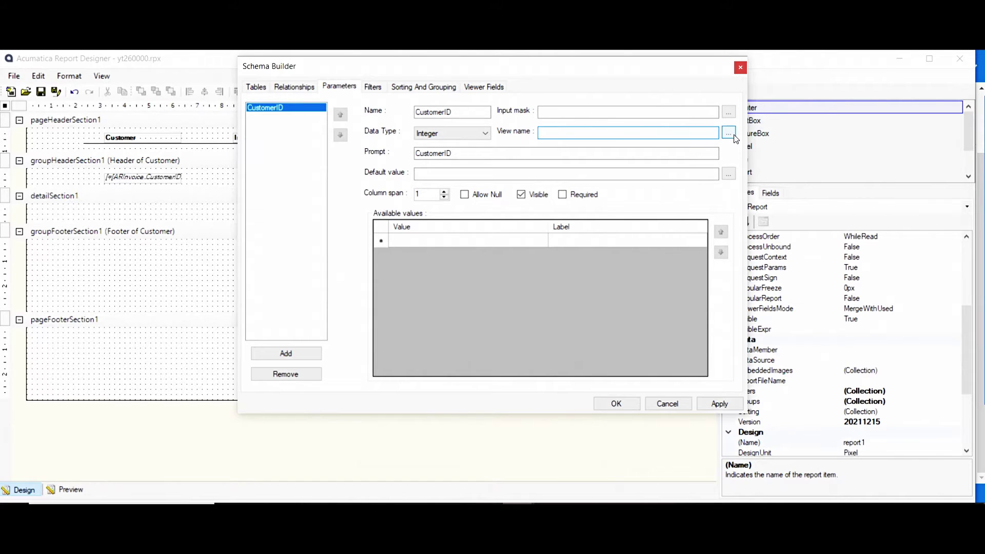
left_click(729, 132)
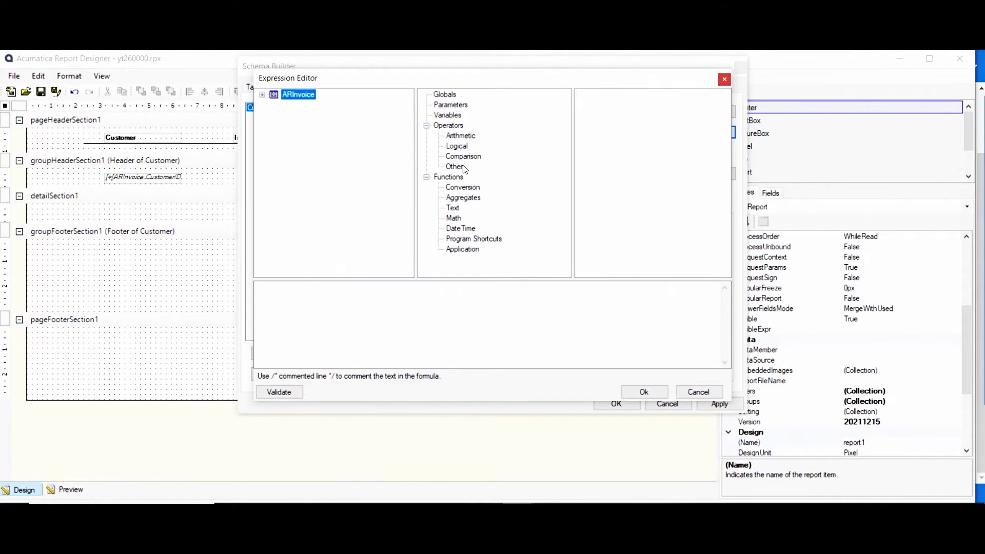
left_click(462, 249)
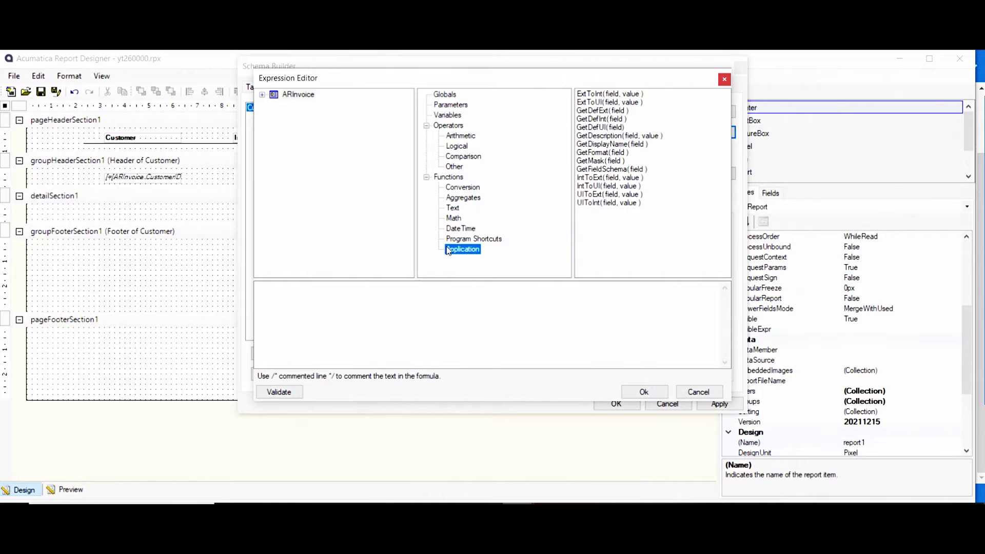
double_click(600, 170)
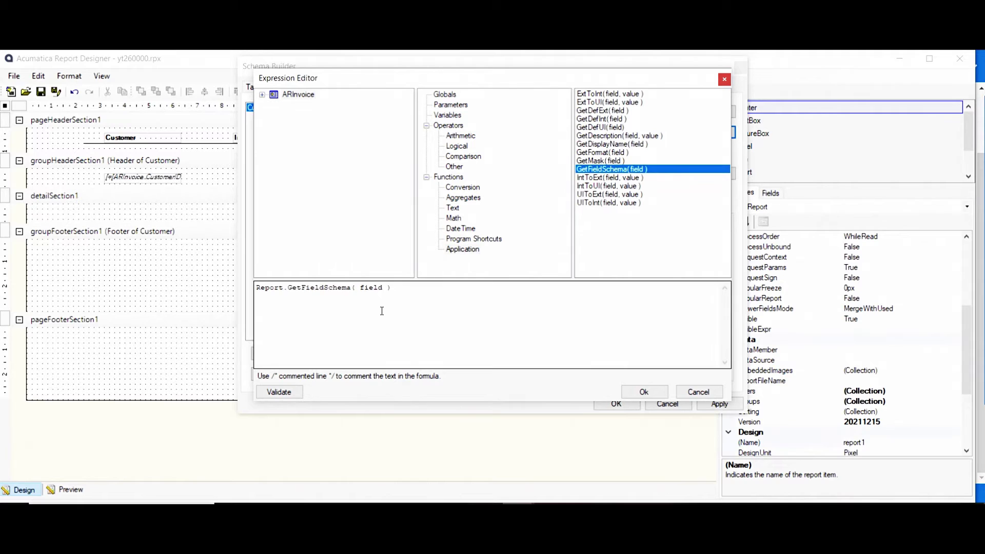
Replace the function's field placeholder with 'ARinvoice.CustomerID' and validate the expression
left_click_drag(357, 288, 387, 291)
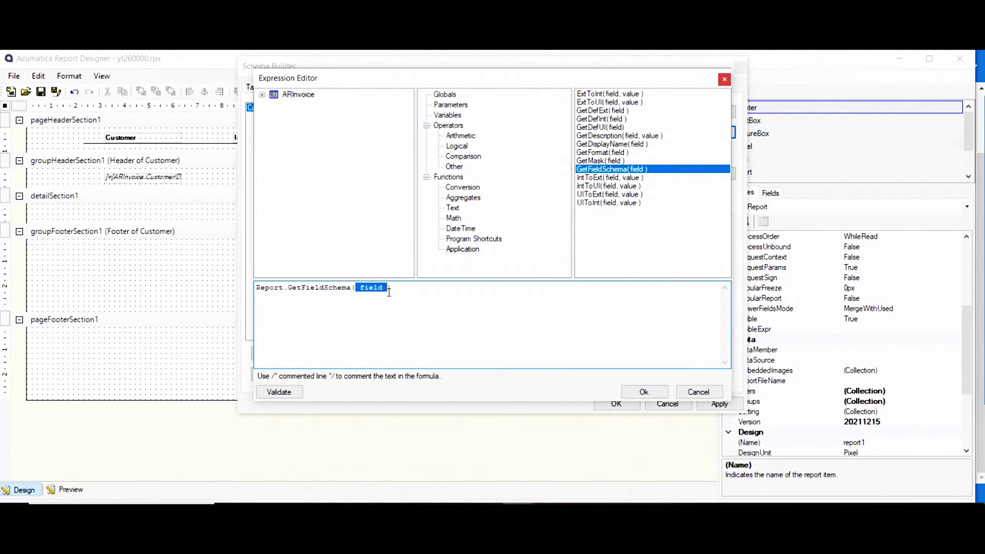
key("Delete")
type("''")
type("AR")
type("invoice")
type(".Customer")
type("ID")
left_click(272, 392)
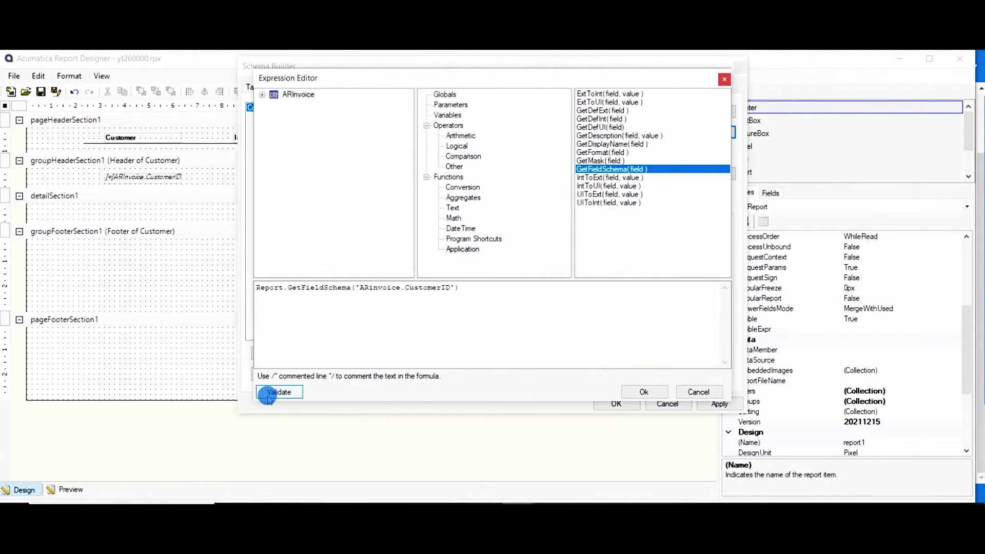
Accept the view name expression, mark the CustomerID parameter as required, and confirm the schema changes
left_click(656, 392)
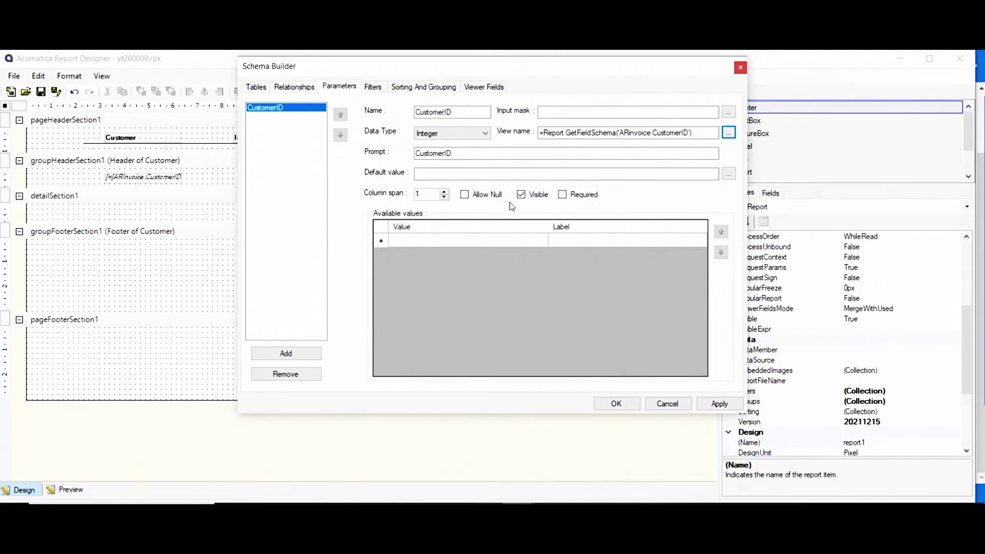
left_click(567, 197)
left_click(619, 403)
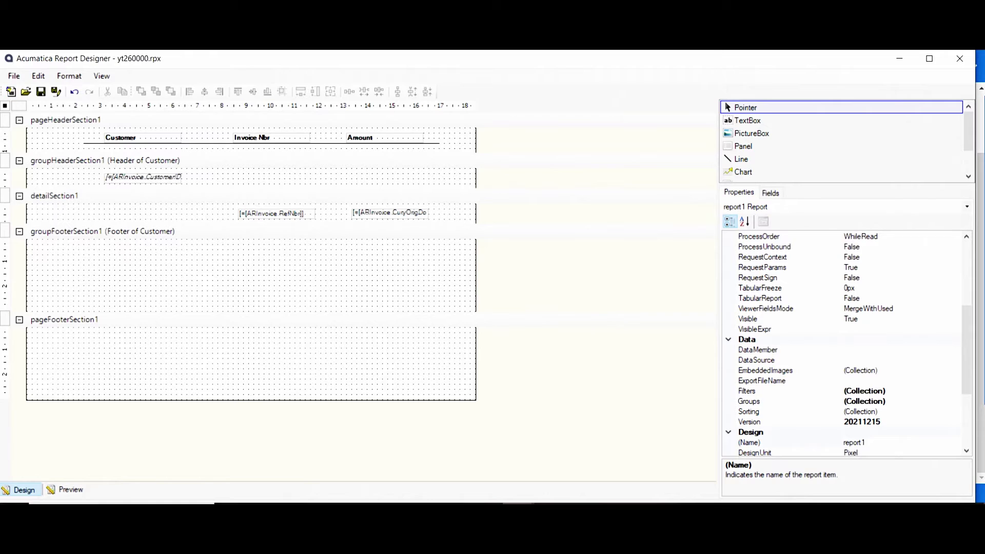
Save yt260000.rpx to the server as a new version with the description "parameter"
left_click(14, 76)
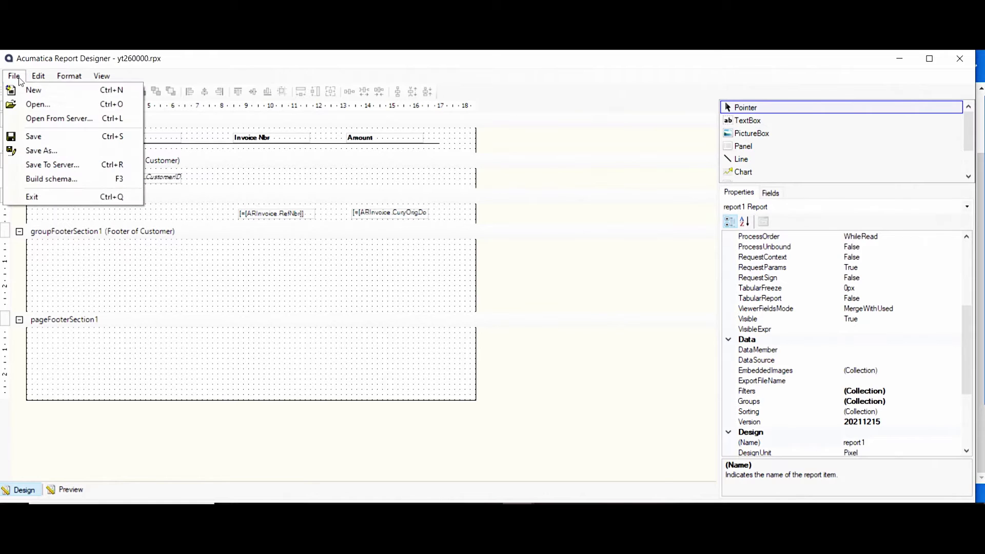
left_click(42, 173)
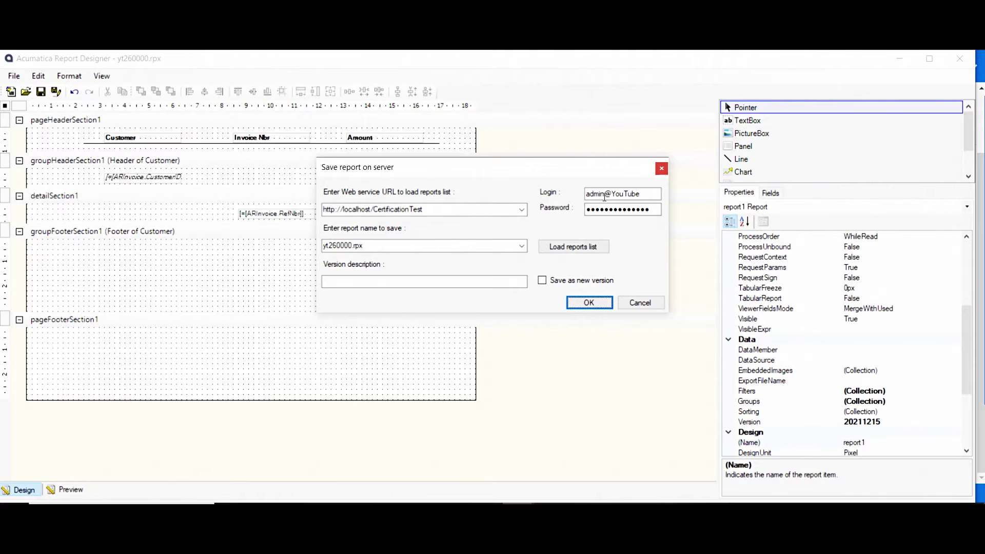
left_click(554, 249)
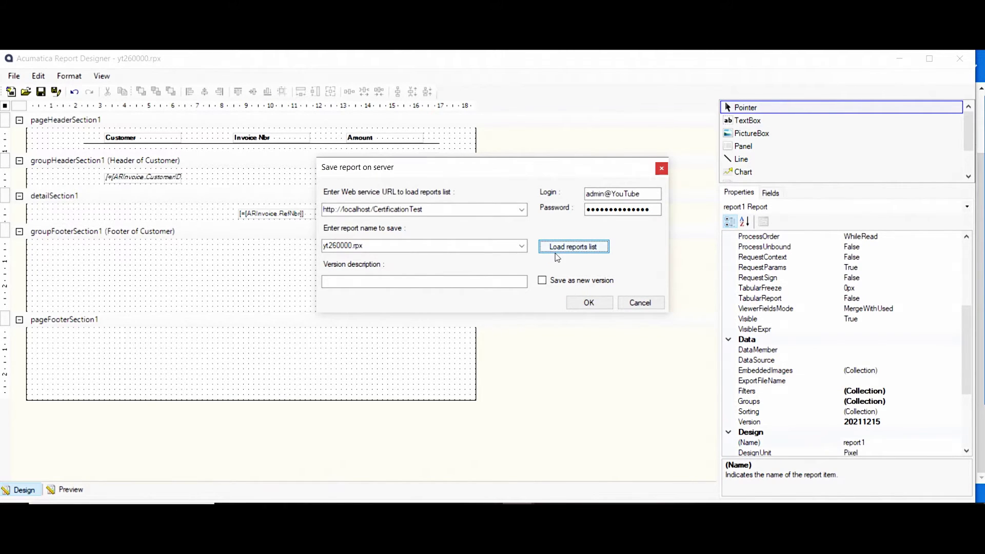
left_click(552, 280)
left_click(484, 282)
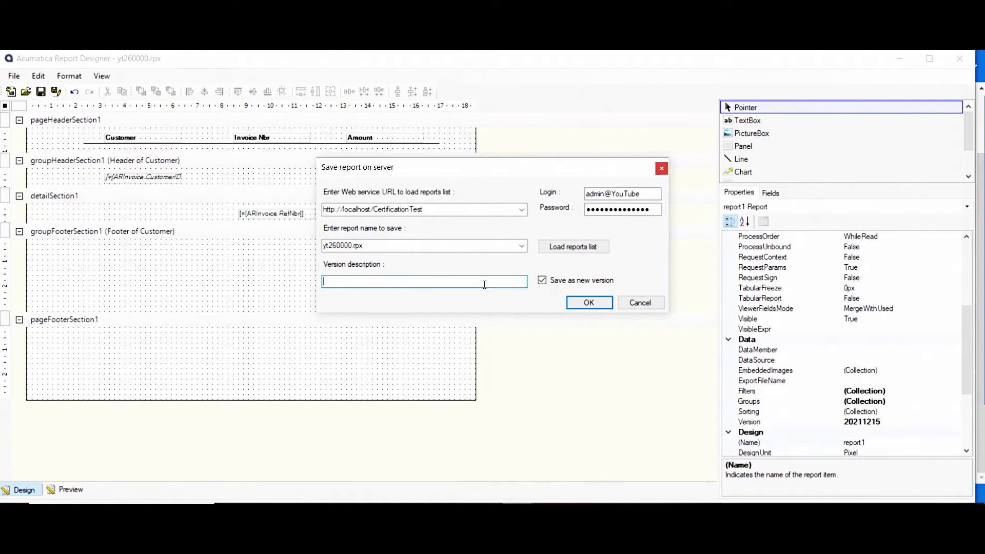
type("parameter")
left_click(588, 302)
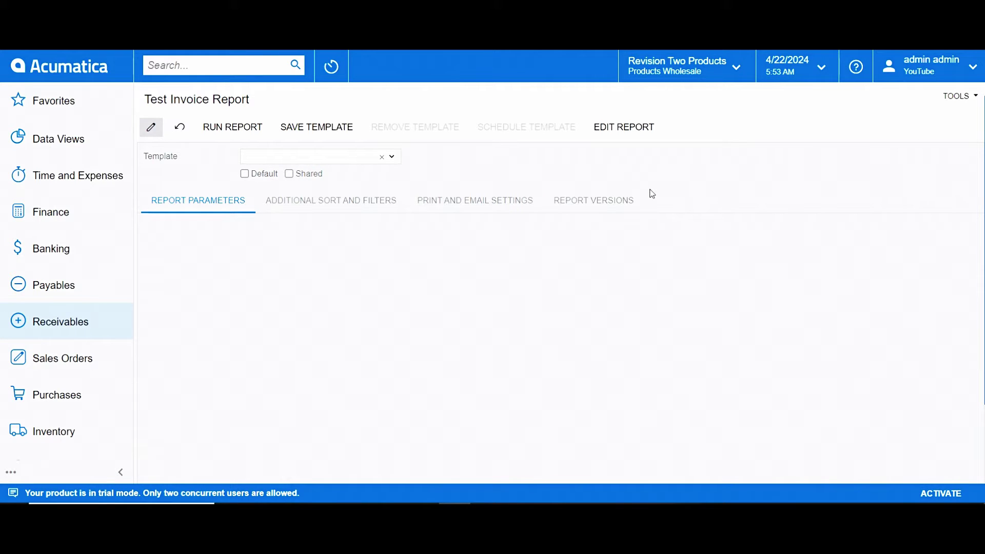
Switch to Acumatica and check version 2 in the Test Invoice Report's version list and its report parameters
left_click(604, 201)
left_click(464, 282)
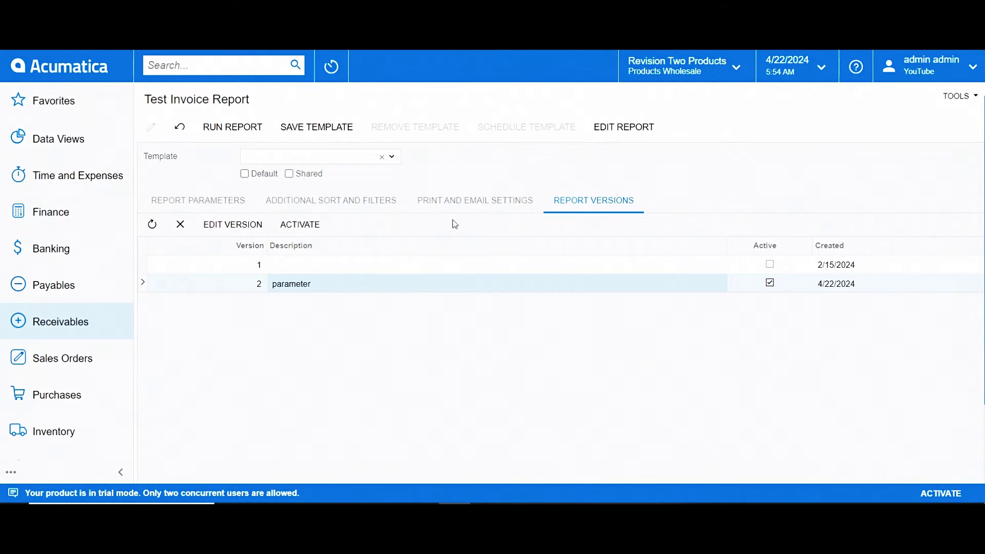
left_click(234, 206)
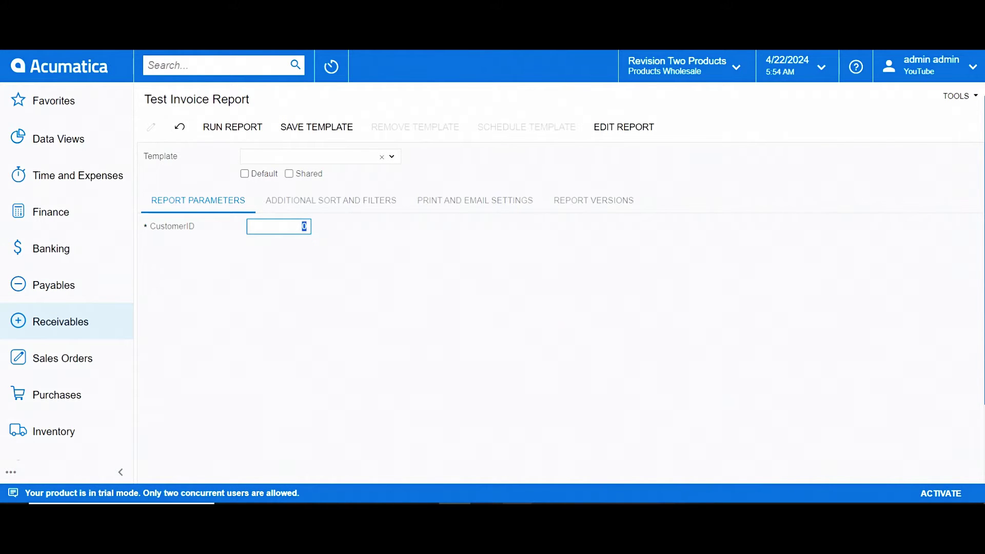
Back in Report Designer, change the CustomerID parameter's data type to String in the yt260000.rpx schema
left_click(496, 469)
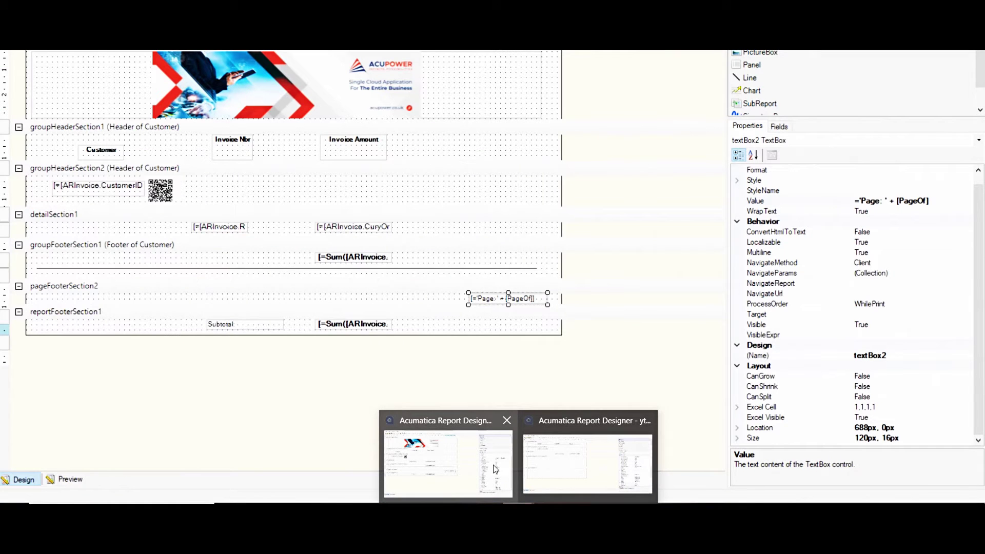
left_click(561, 448)
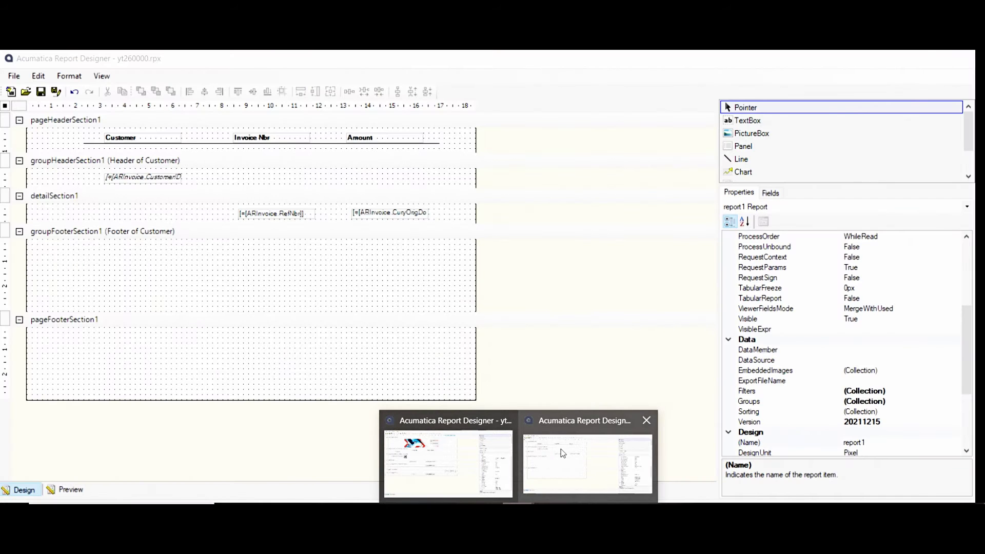
left_click(14, 76)
left_click(45, 178)
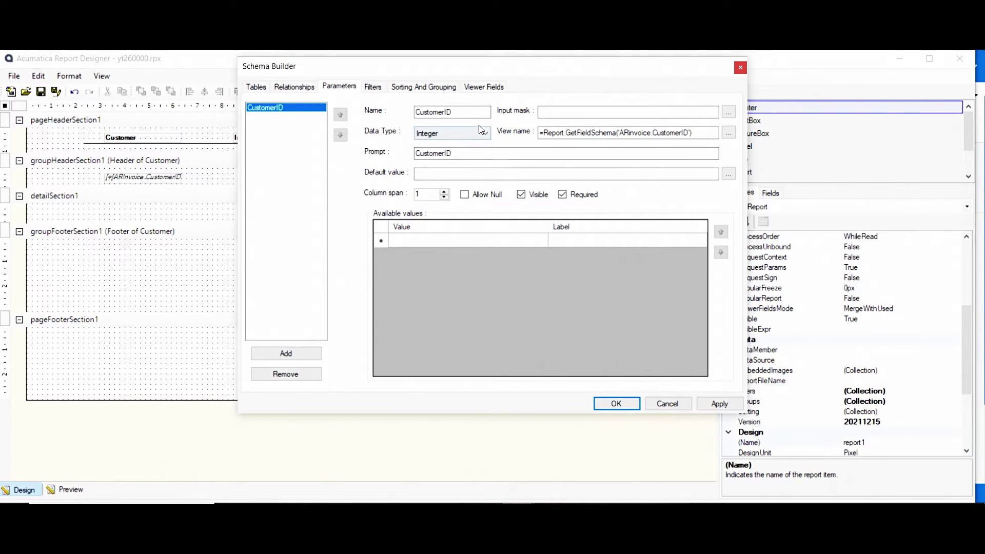
left_click(483, 133)
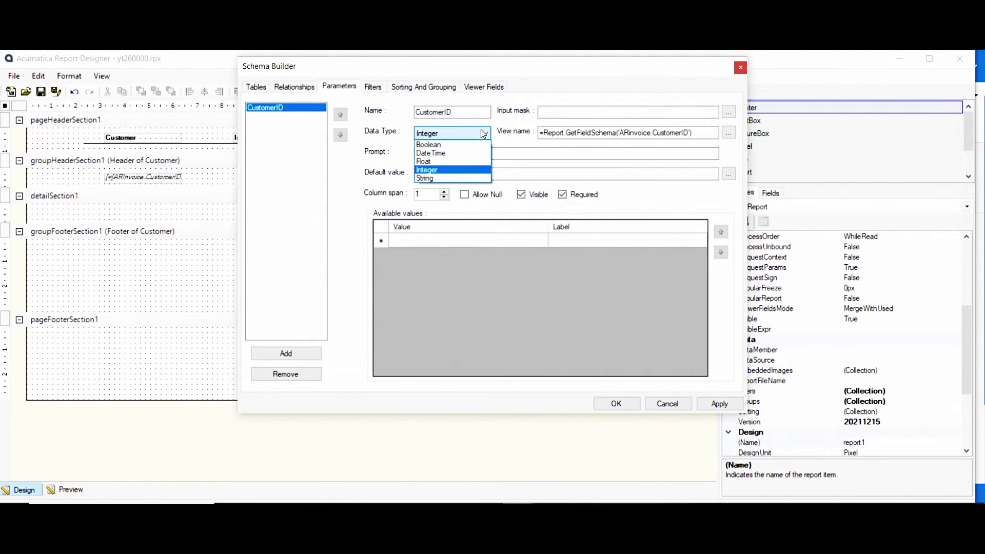
left_click(467, 178)
left_click(621, 403)
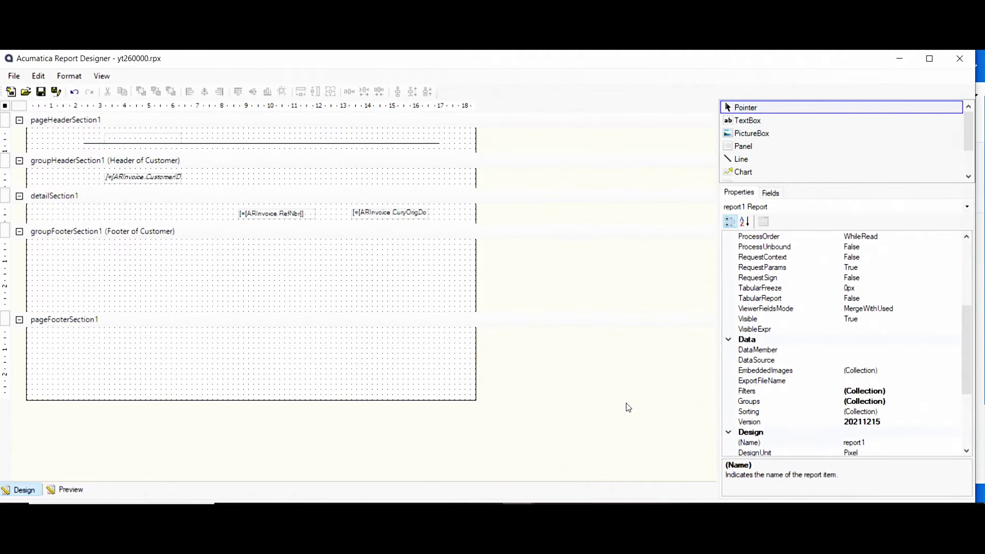
Save yt260000.rpx to the server with the option to save as a new version turned off
left_click(14, 76)
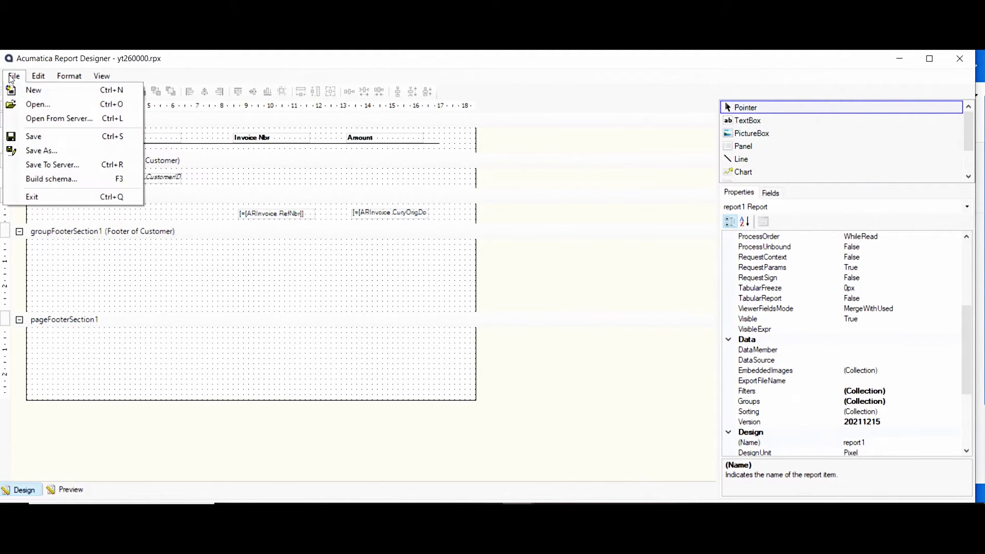
left_click(29, 177)
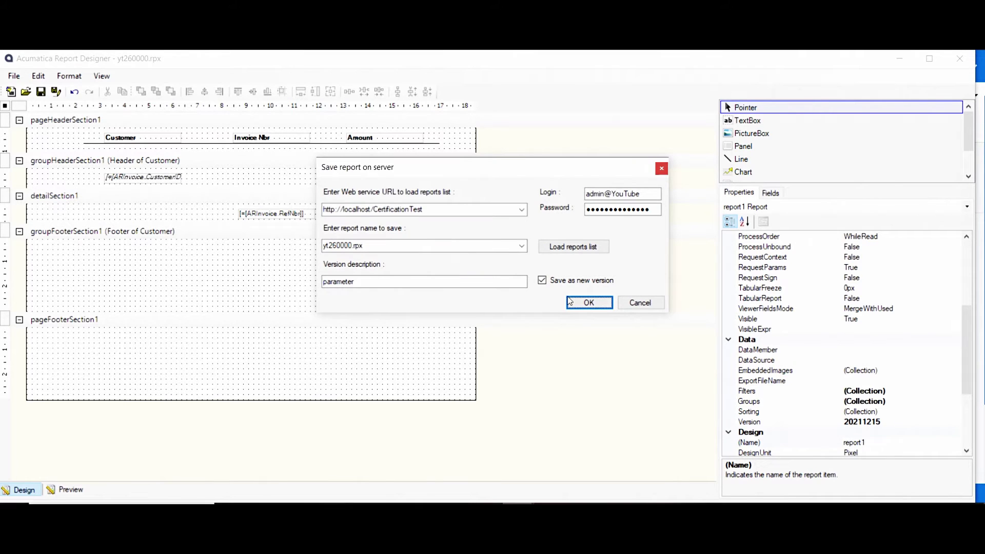
left_click(577, 285)
left_click(580, 303)
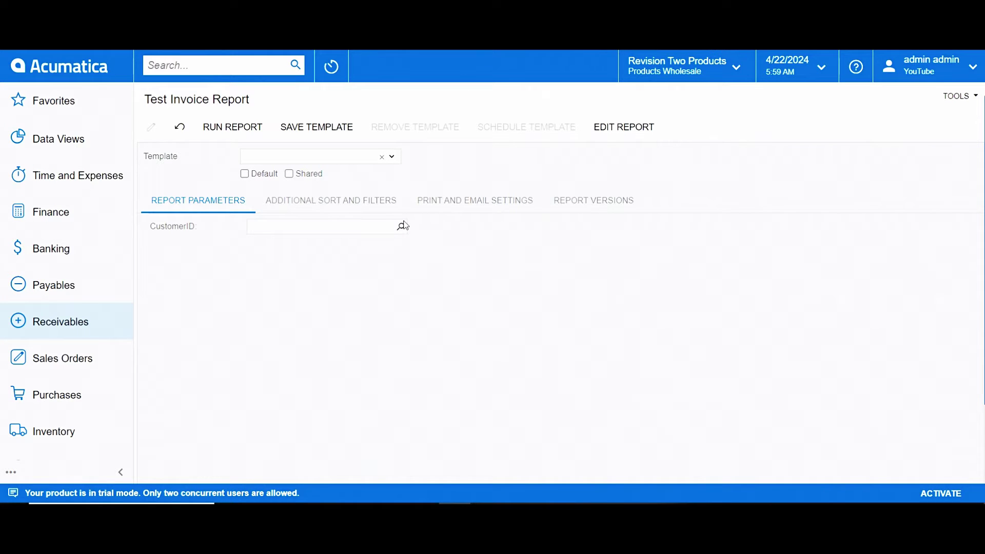
In Acumatica, look up ABC Studios Inc for the CustomerID parameter and run the Test Invoice Report
left_click(400, 226)
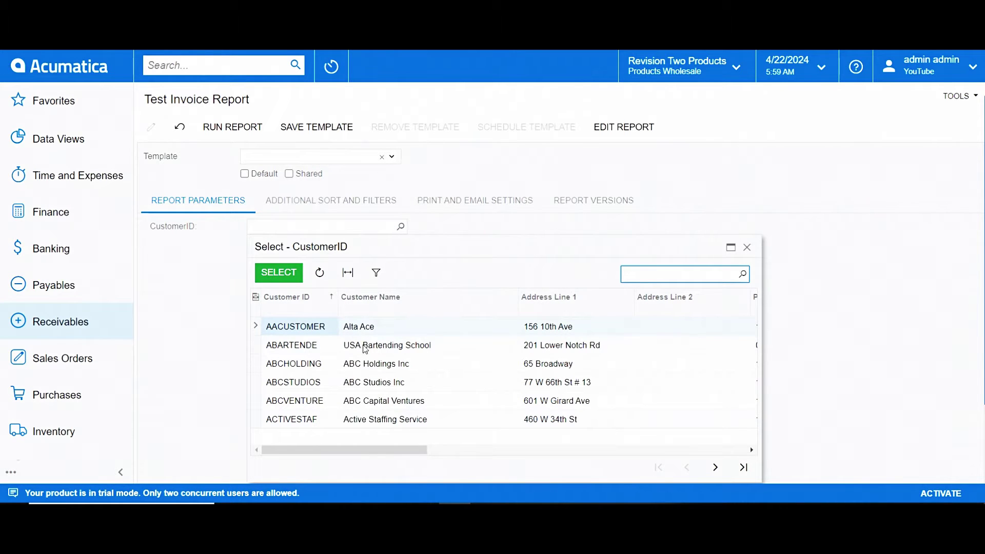
left_click(309, 383)
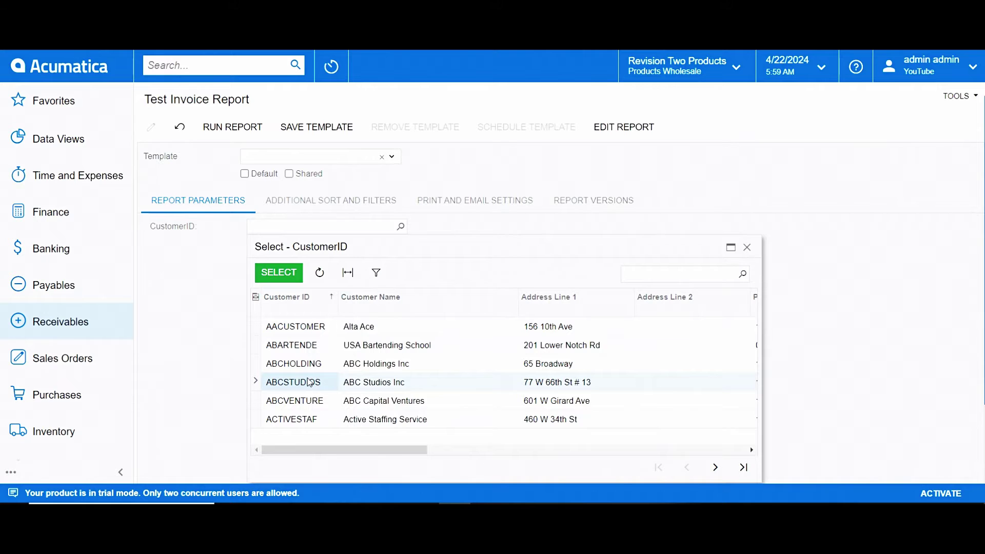
double_click(310, 382)
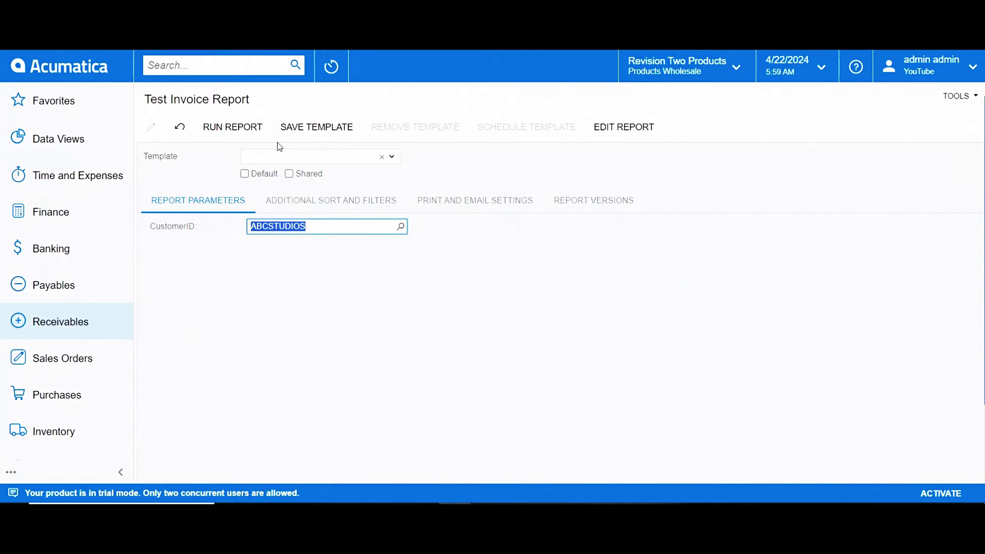
left_click(265, 134)
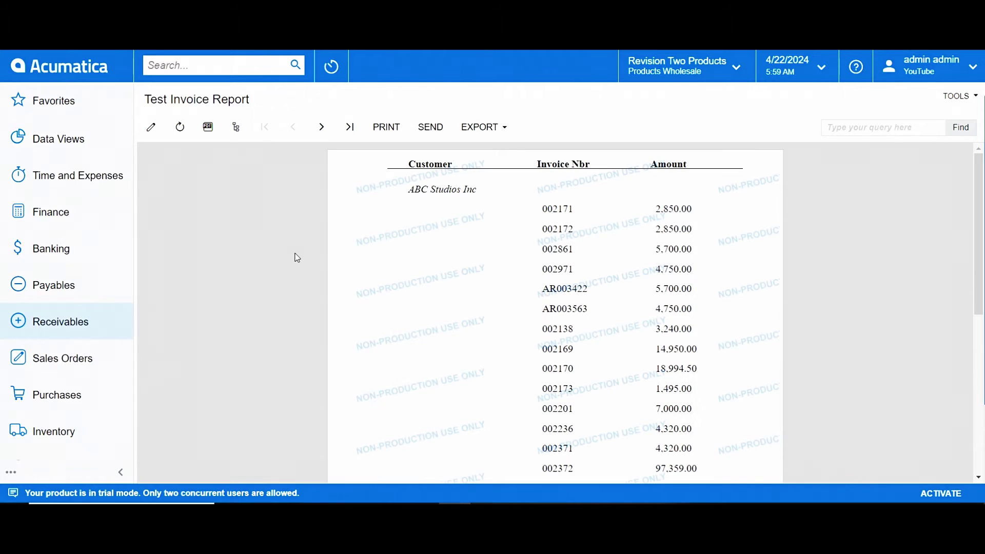
Browse the report's first, last and second-to-last pages to check which customers' invoices it includes
scroll(297, 246, "down", 6)
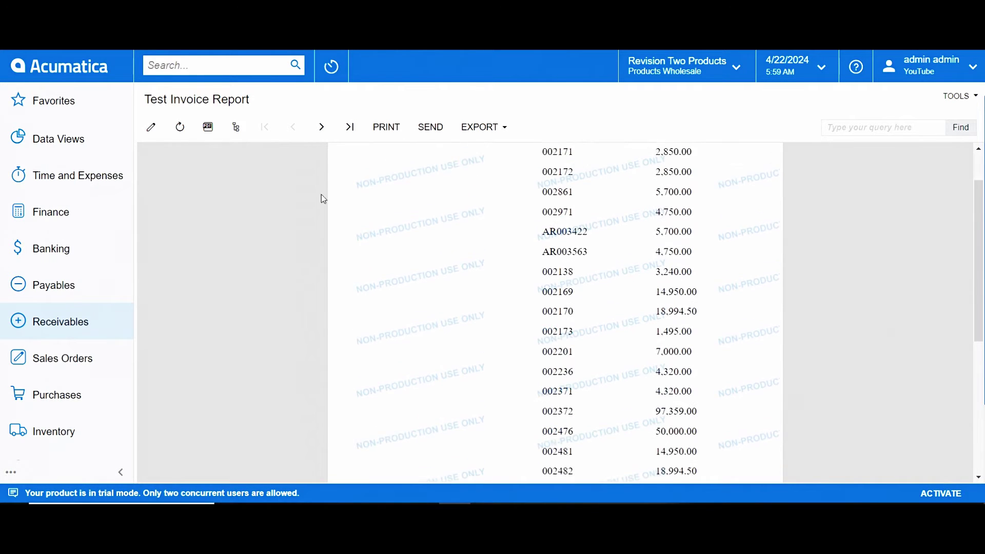
left_click(349, 132)
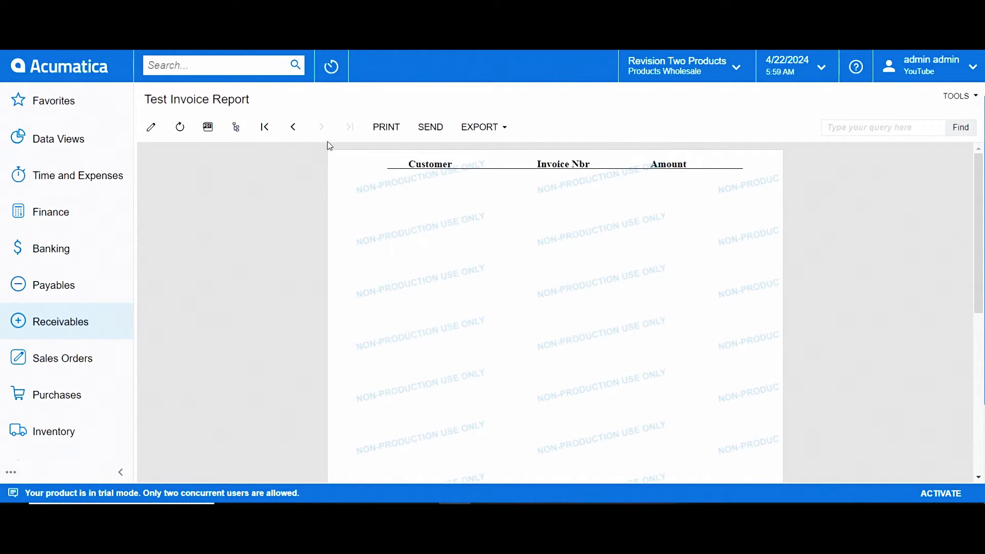
left_click(291, 130)
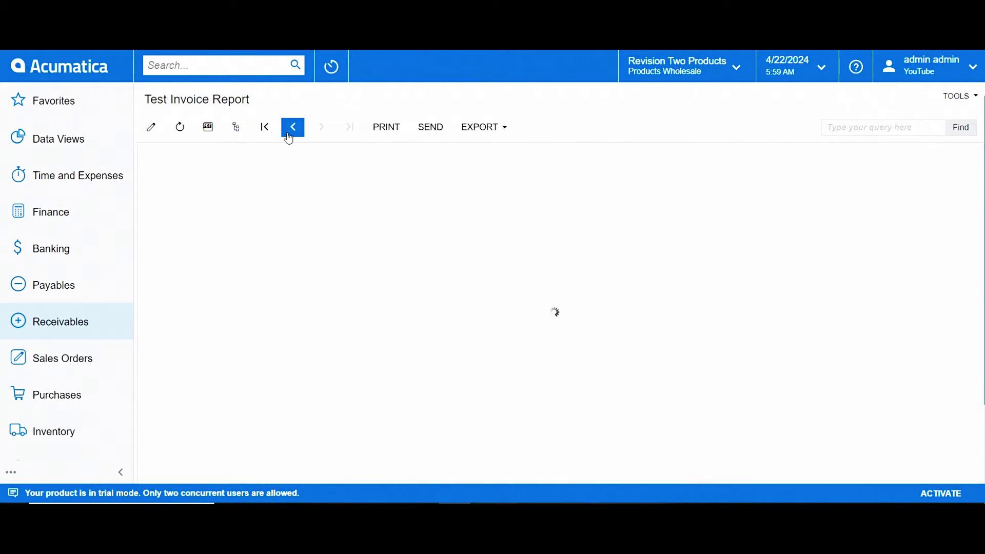
scroll(303, 194, "down", 2)
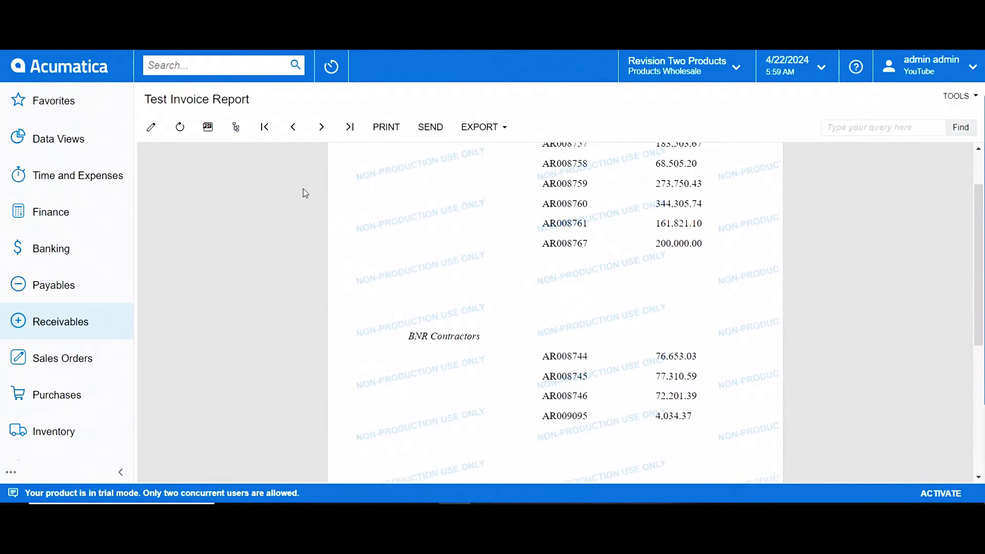
scroll(303, 189, "down", 4)
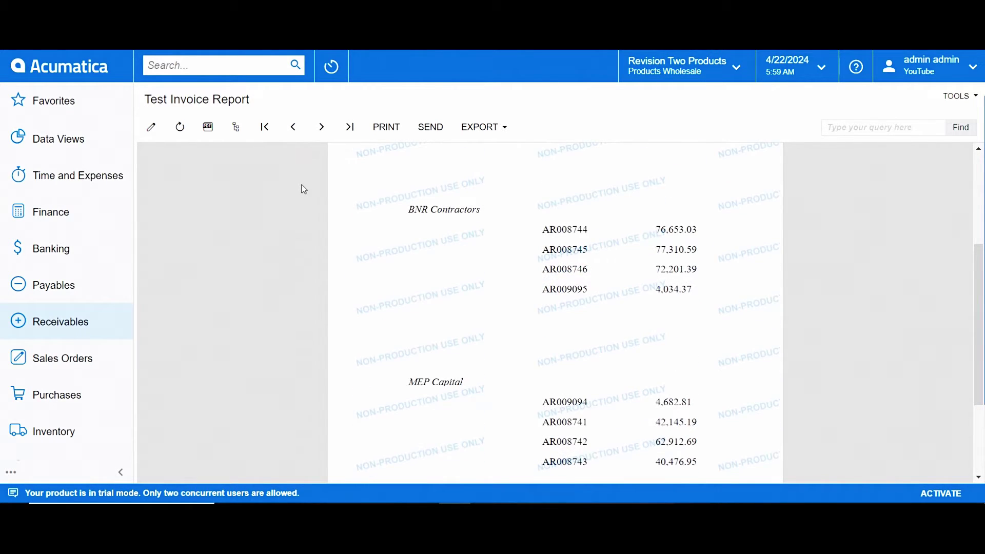
scroll(302, 185, "up", 6)
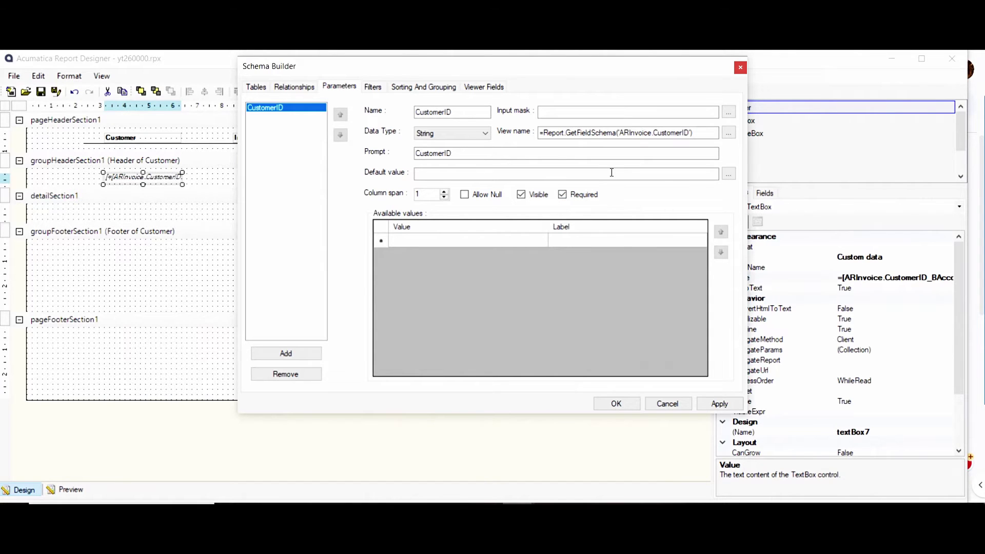
In the Report Designer schema filters, add a condition on the data field ARInvoice.CustomerID and widen the data field column
left_click(382, 87)
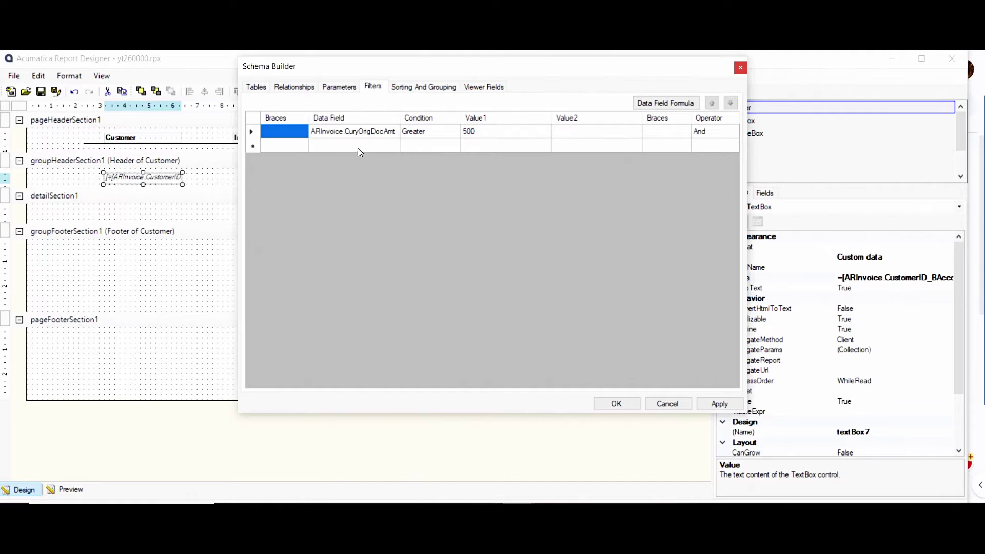
left_click(356, 147)
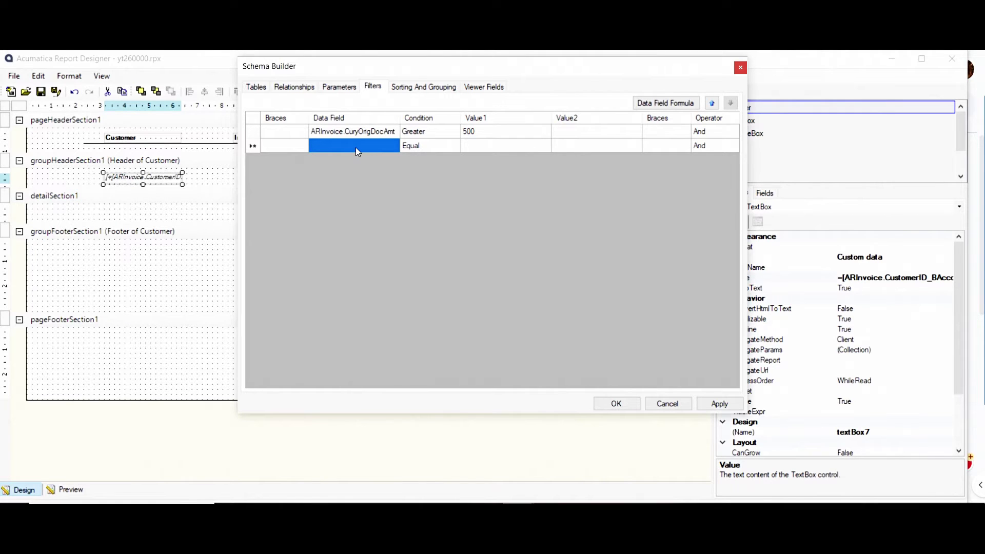
left_click(355, 147)
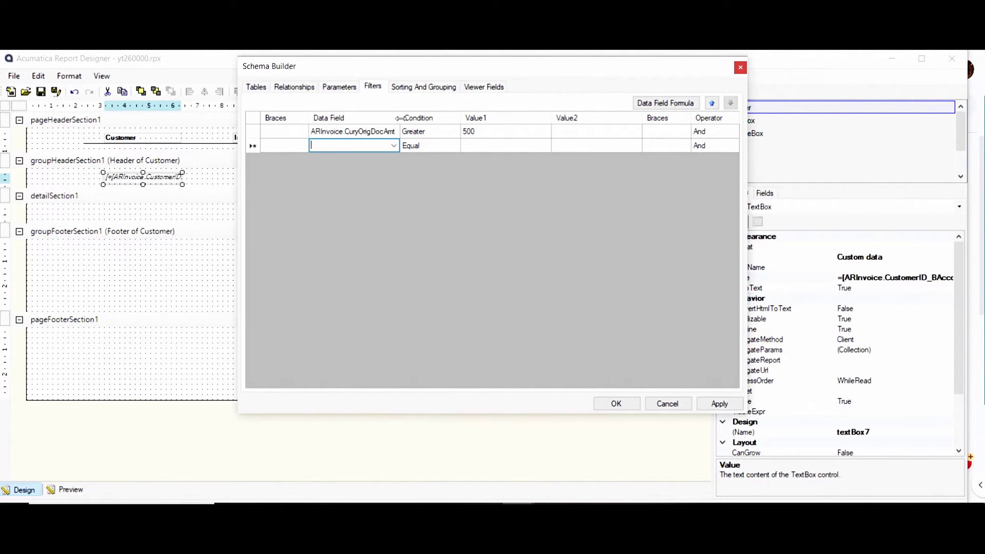
left_click_drag(401, 119, 430, 118)
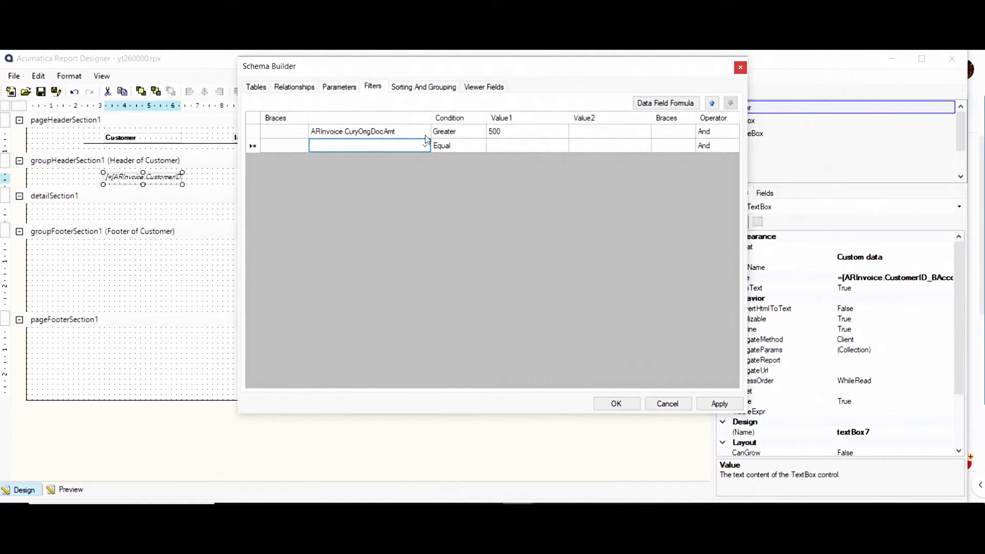
type("ARInvoice.CustomerID")
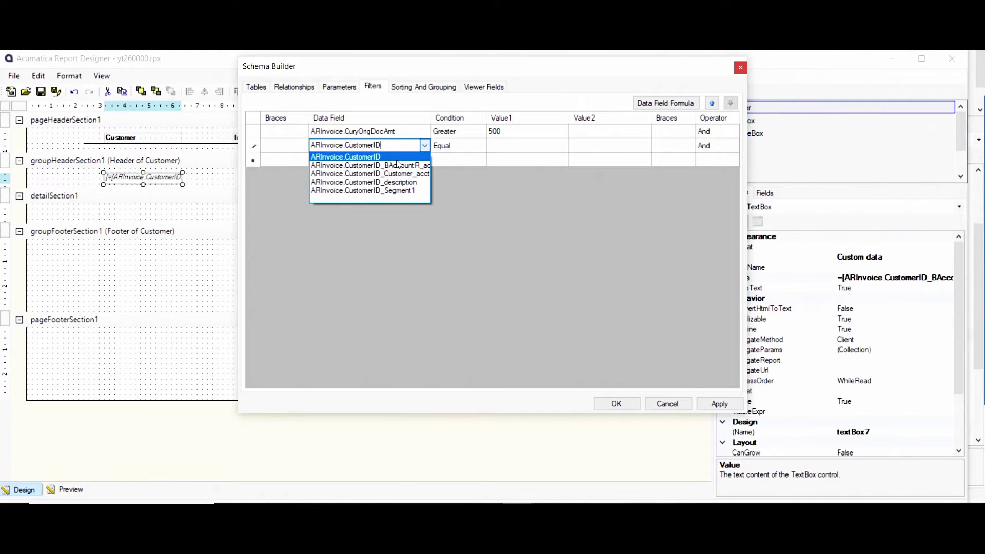
left_click(398, 158)
left_click(534, 148)
left_click(534, 147)
type("@")
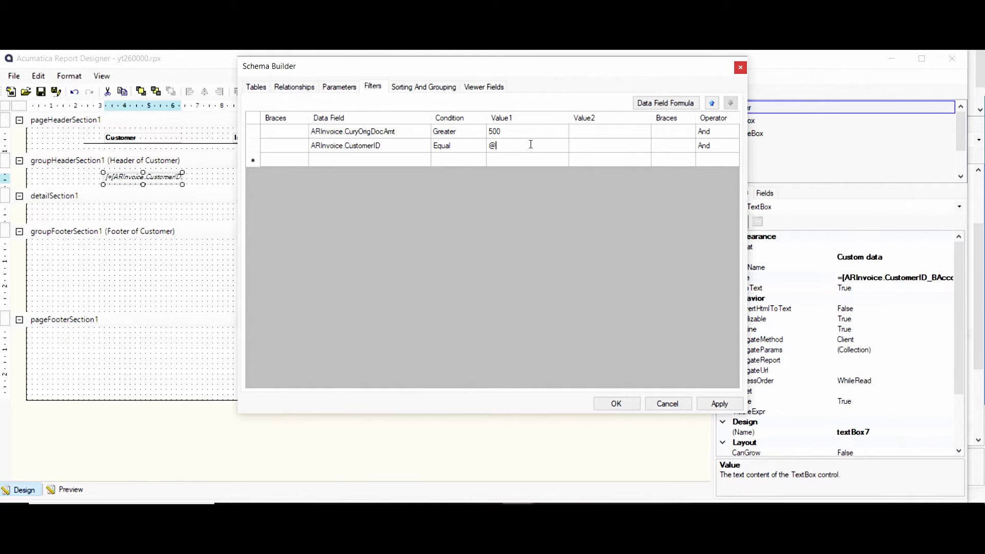
type("CustomerID")
left_click(626, 405)
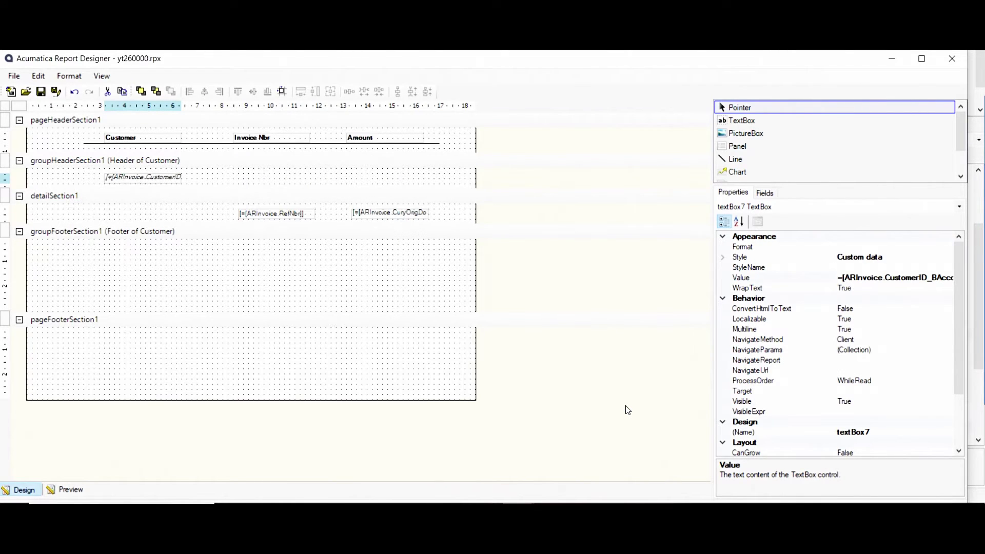
Save yt260000.rpx to the server as a new version with the version description "filter"
left_click(13, 76)
left_click(42, 164)
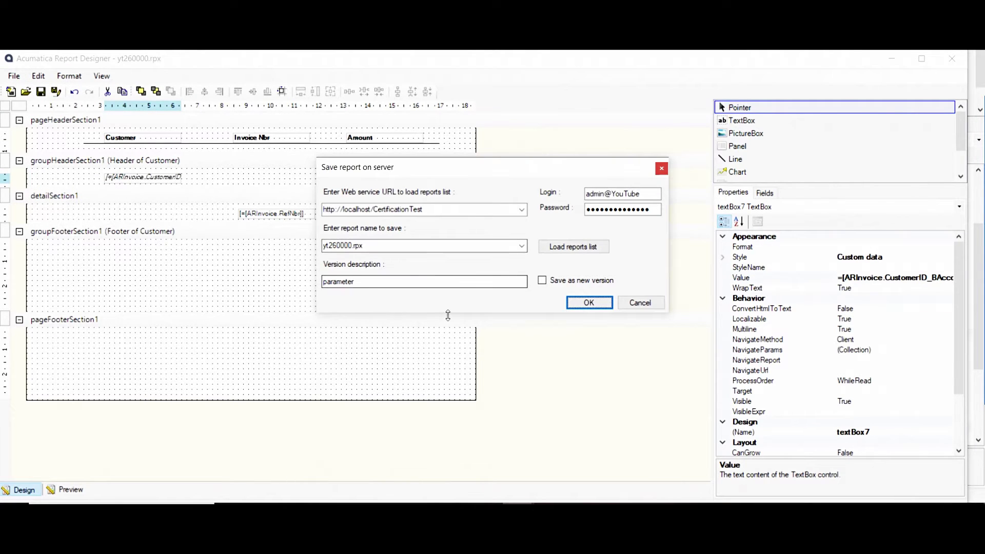
double_click(455, 282)
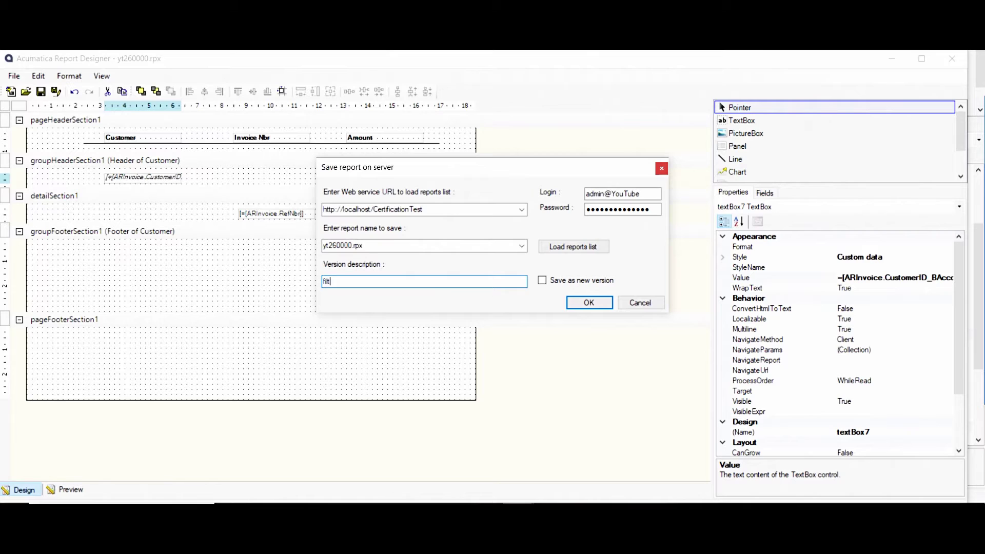
left_click(542, 280)
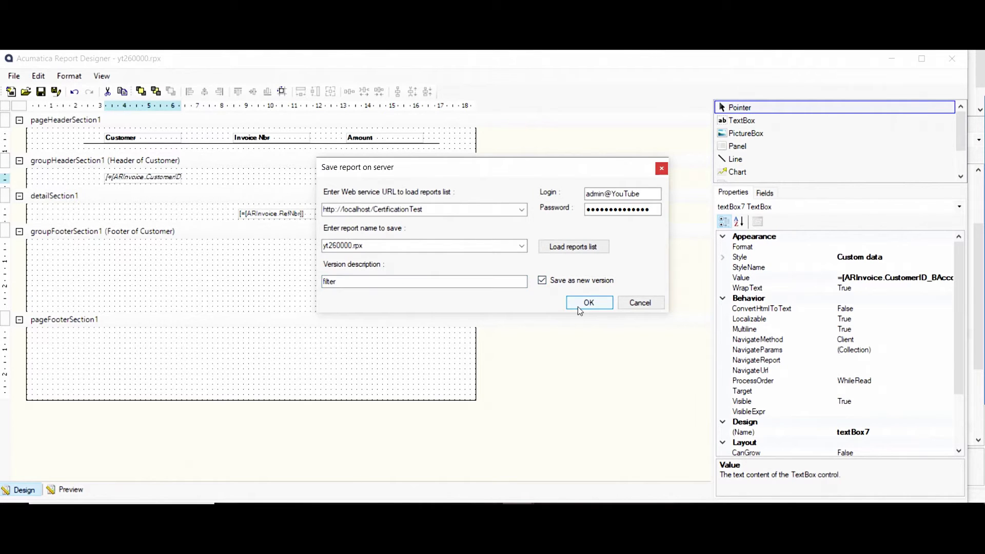
left_click(581, 307)
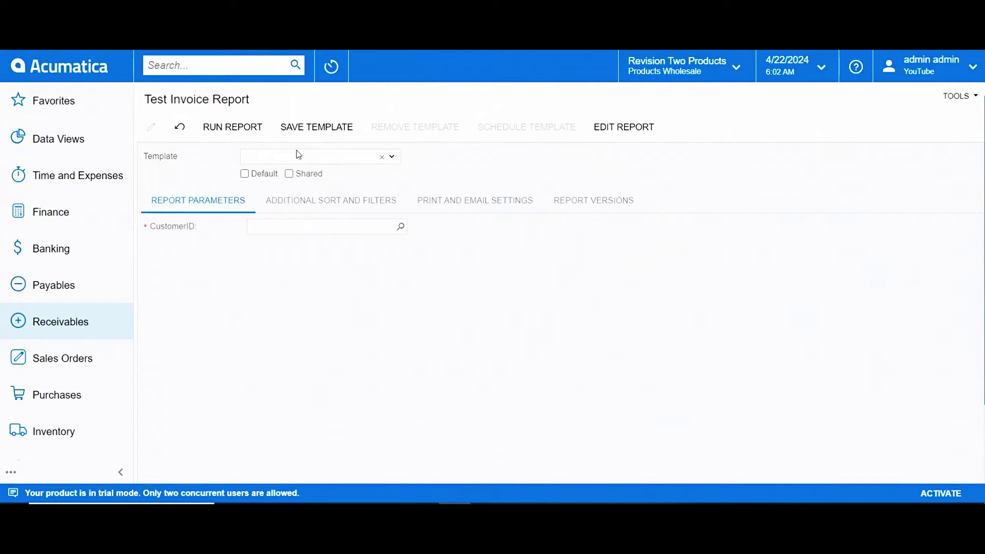
In Acumatica, try to run the Test Invoice Report with the CustomerID parameter left empty
left_click(240, 127)
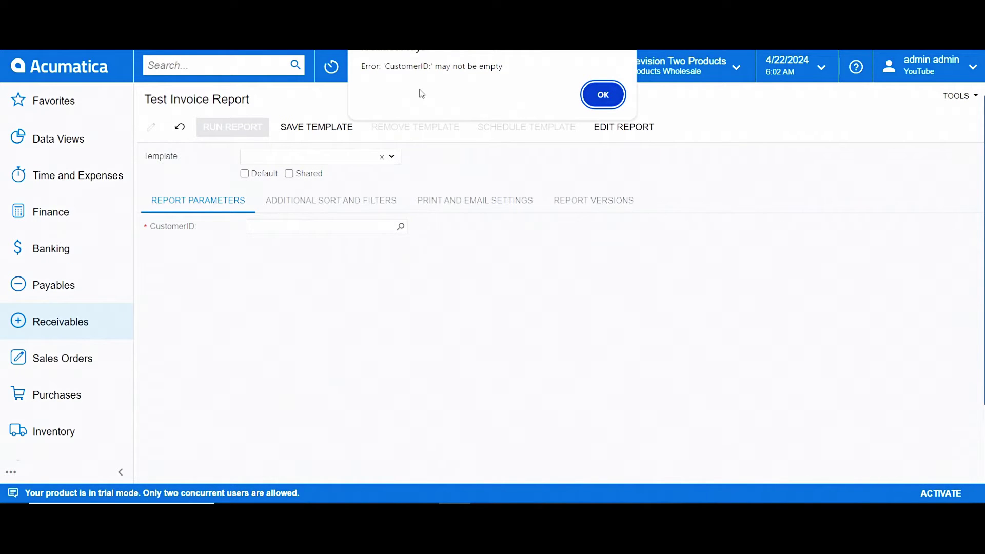
left_click_drag(391, 67, 427, 69)
left_click(607, 105)
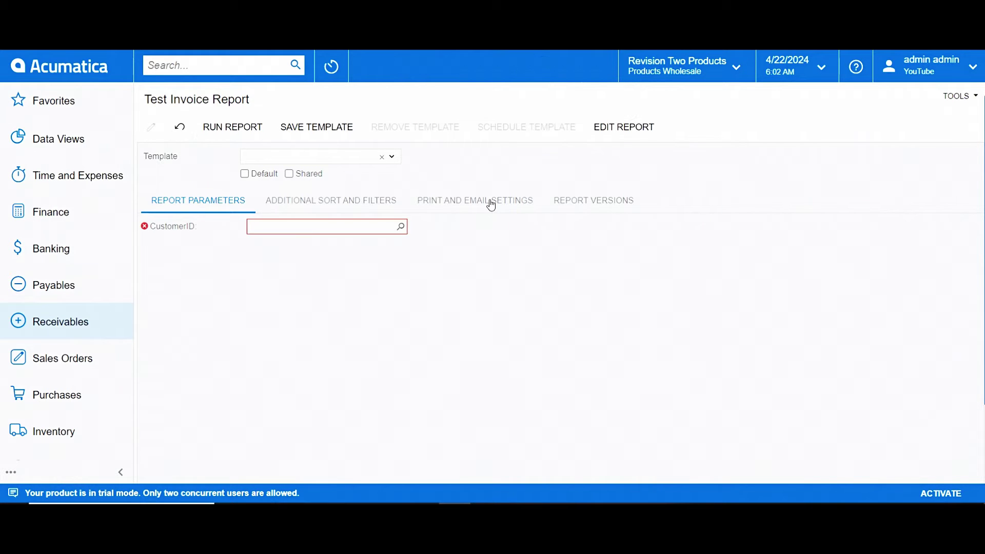
Look up ABCHOLDING for the CustomerID parameter and run the report
left_click(402, 227)
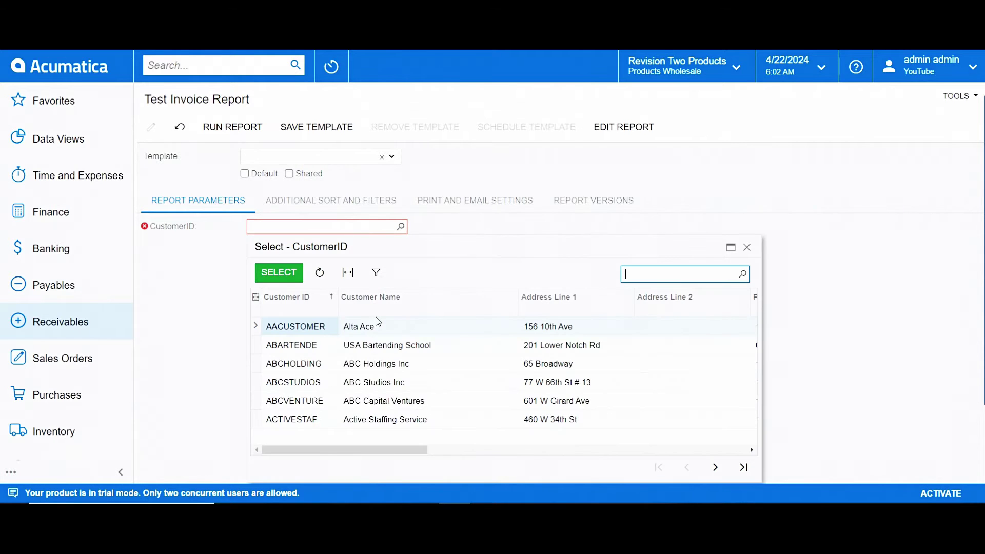
left_click(313, 366)
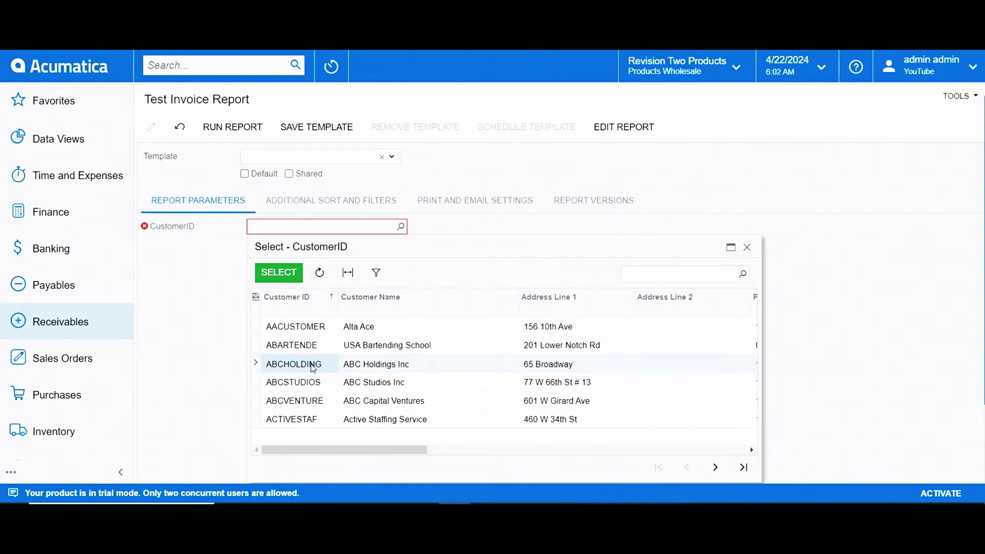
double_click(306, 368)
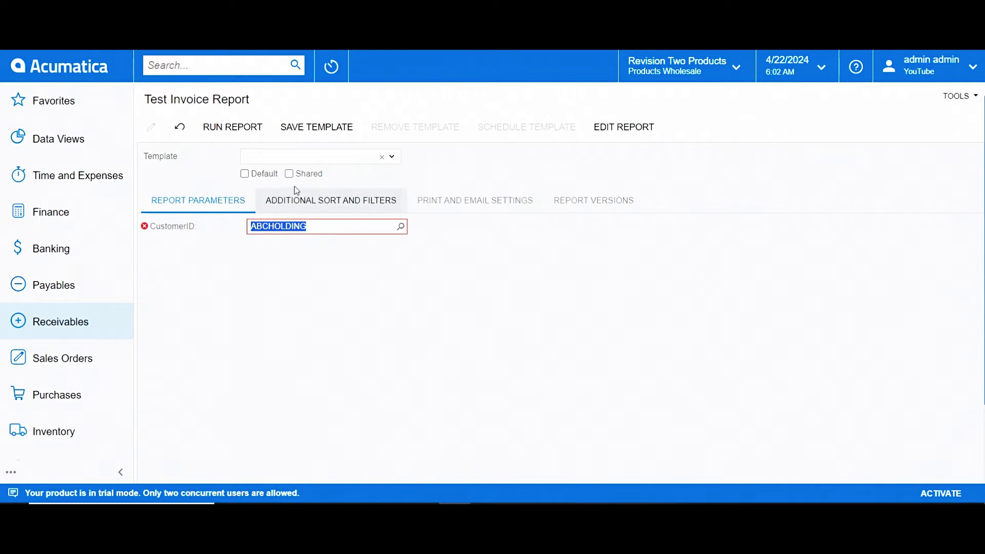
left_click(255, 128)
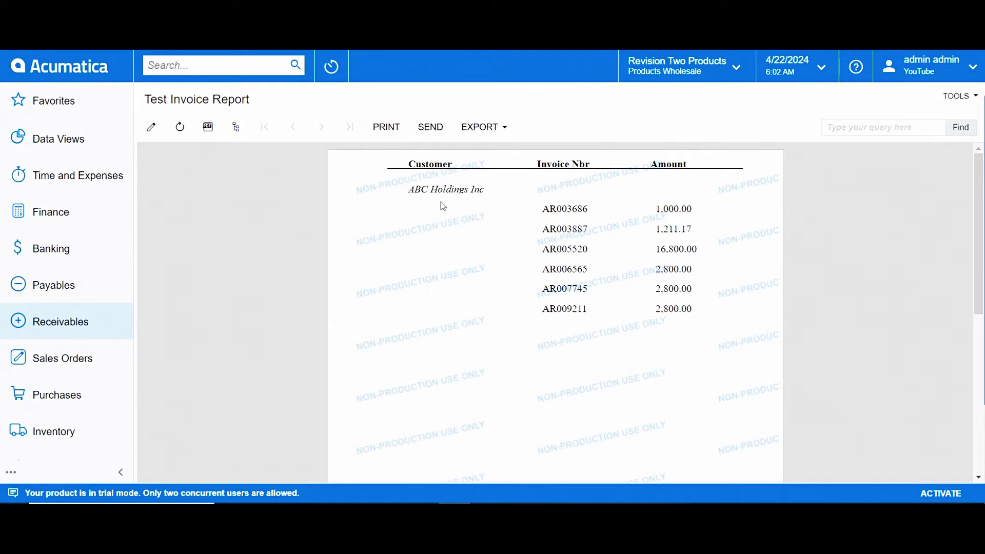
Reopen the report parameters, rerun the report for the same customer, and return to the parameters
left_click(160, 132)
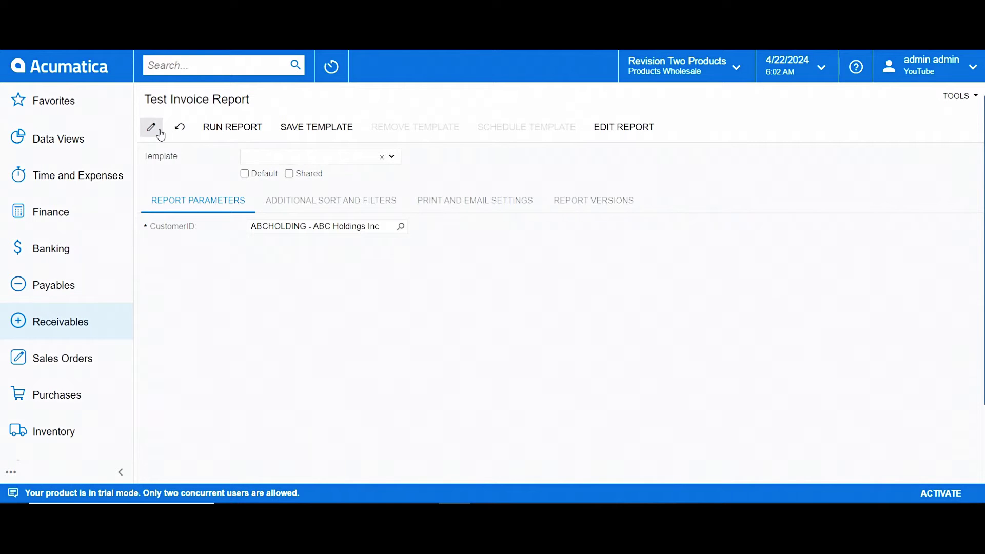
left_click(304, 226)
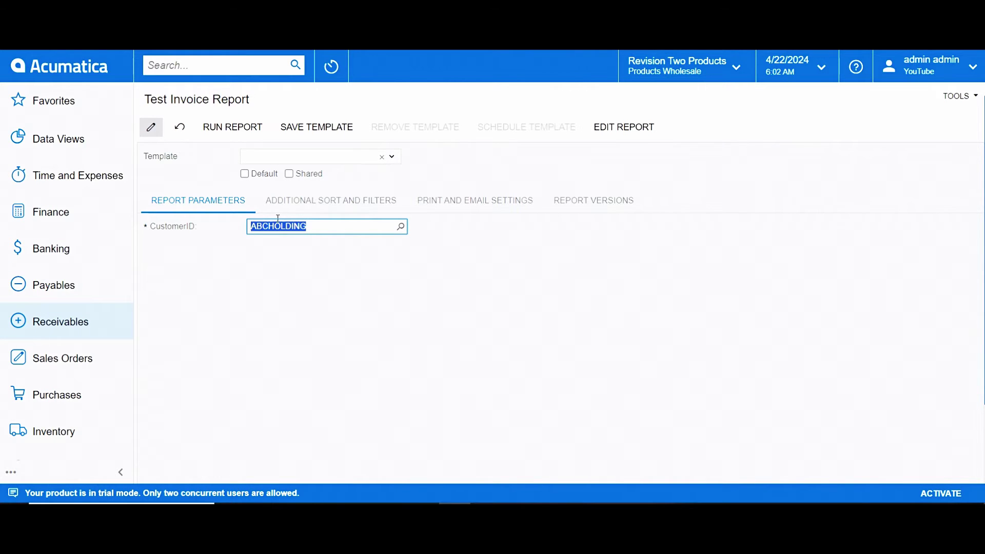
left_click(255, 129)
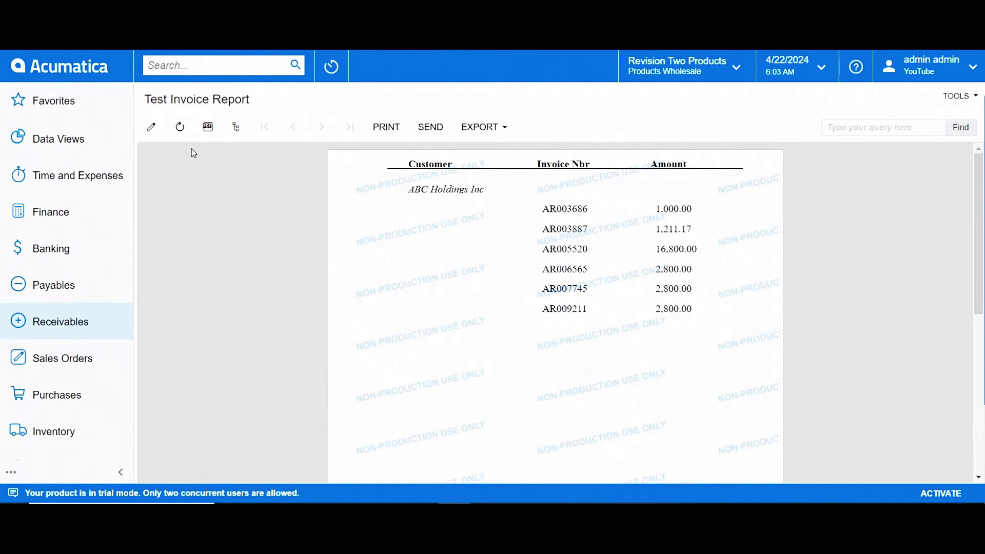
left_click(151, 127)
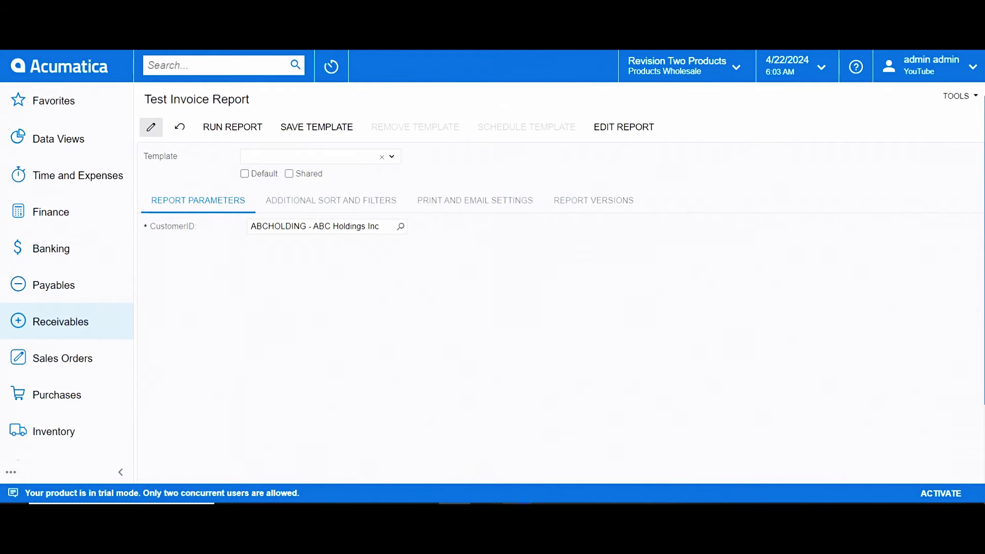
In the Report Designer, open the report schema and make the CustomerID parameter not required
mouse_move(518, 502)
left_click(474, 444)
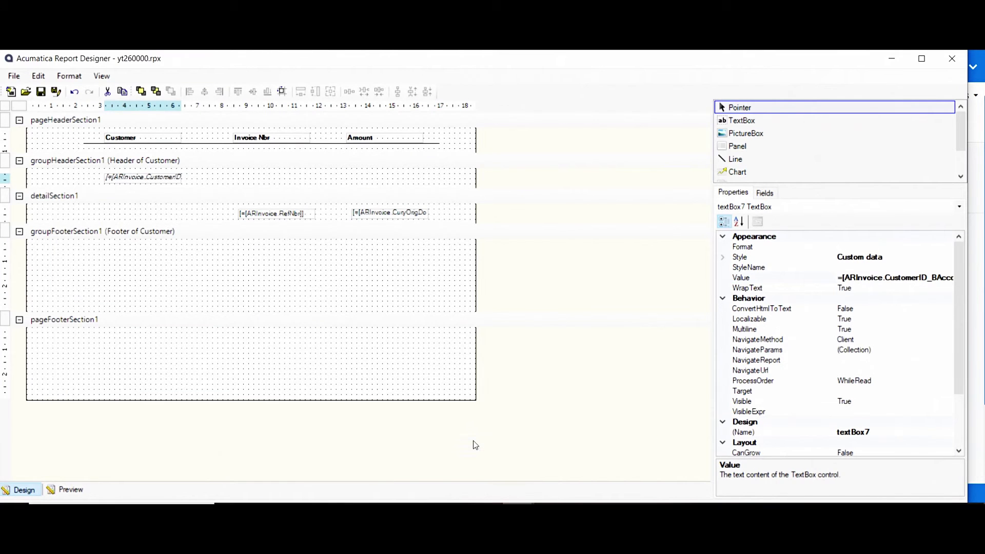
left_click(23, 76)
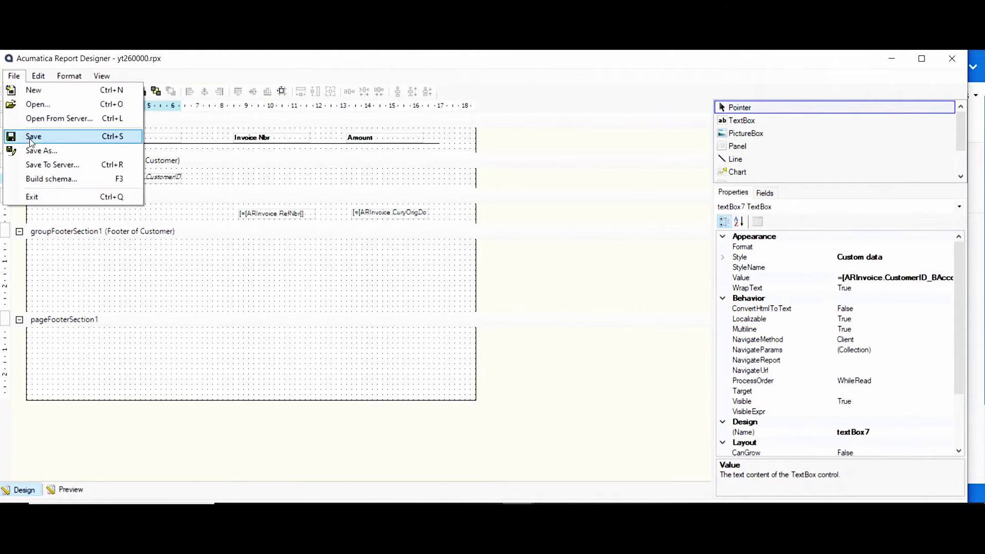
left_click(40, 179)
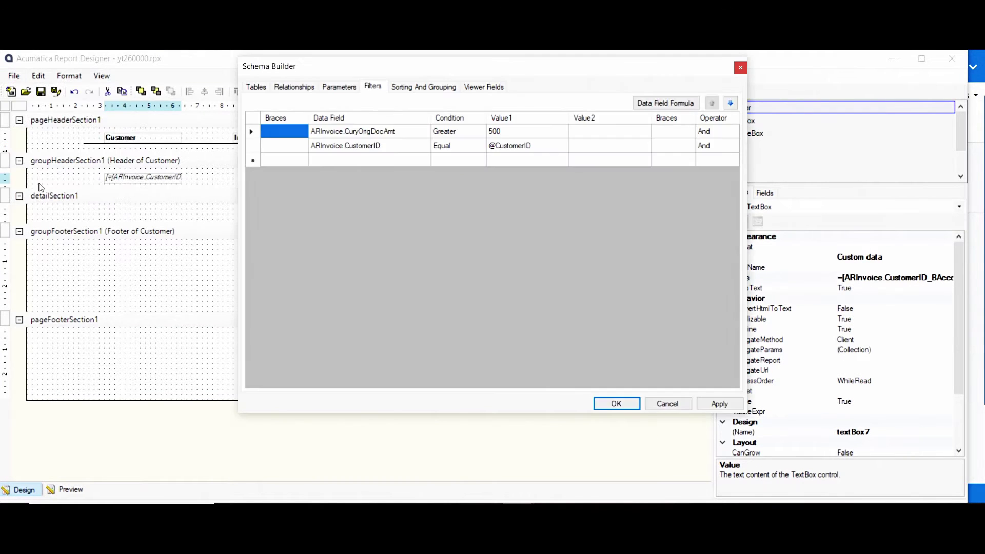
left_click(339, 86)
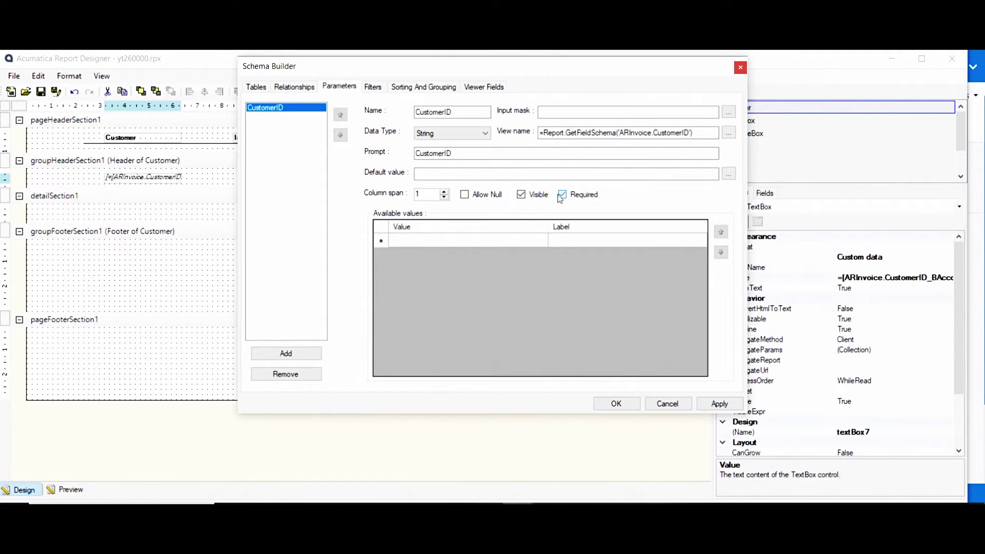
left_click(563, 195)
left_click(372, 87)
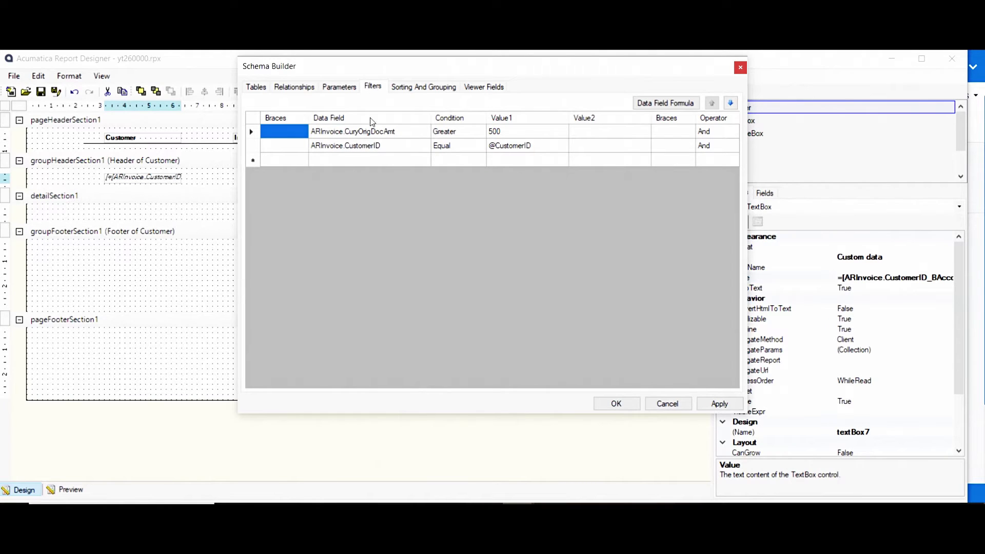
left_click(344, 159)
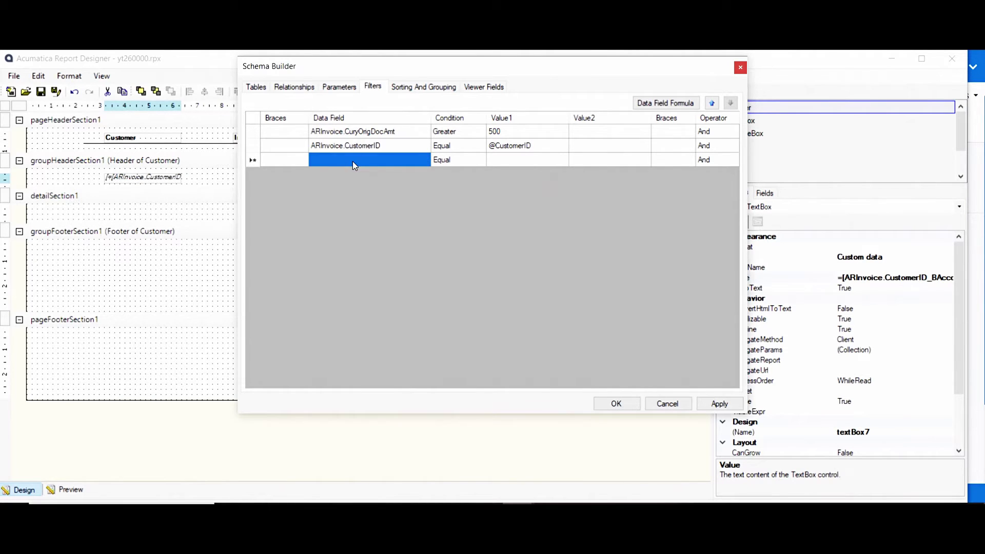
left_click(426, 161)
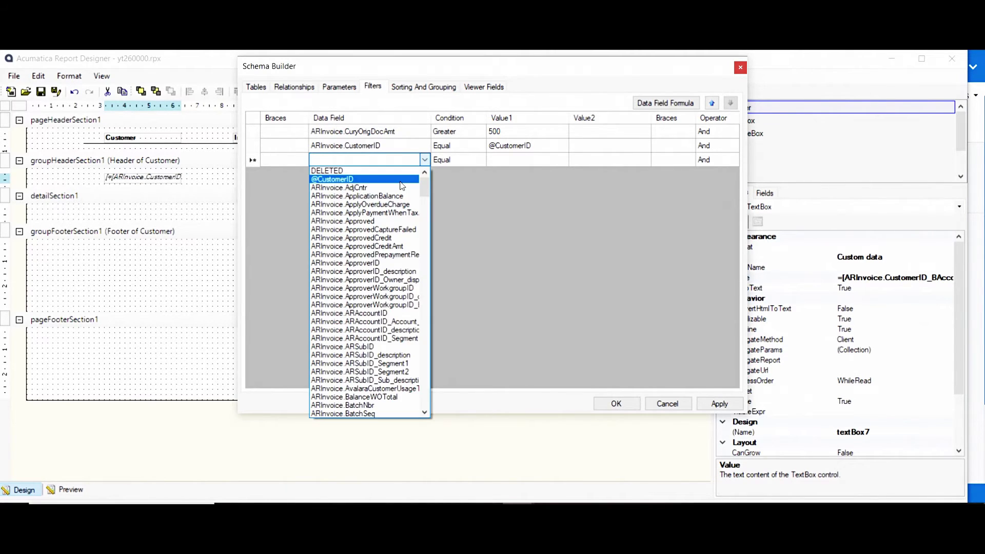
left_click(400, 181)
left_click(479, 157)
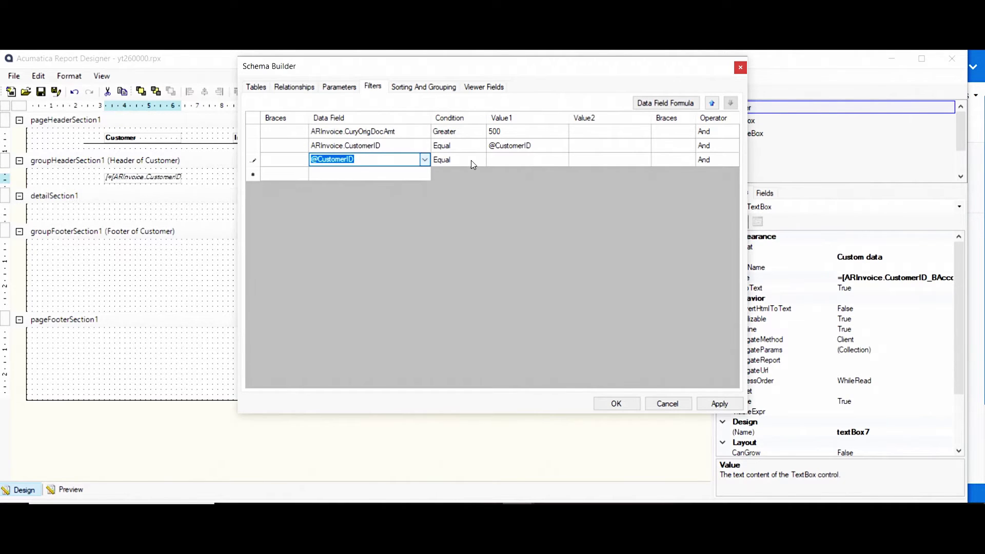
left_click(473, 164)
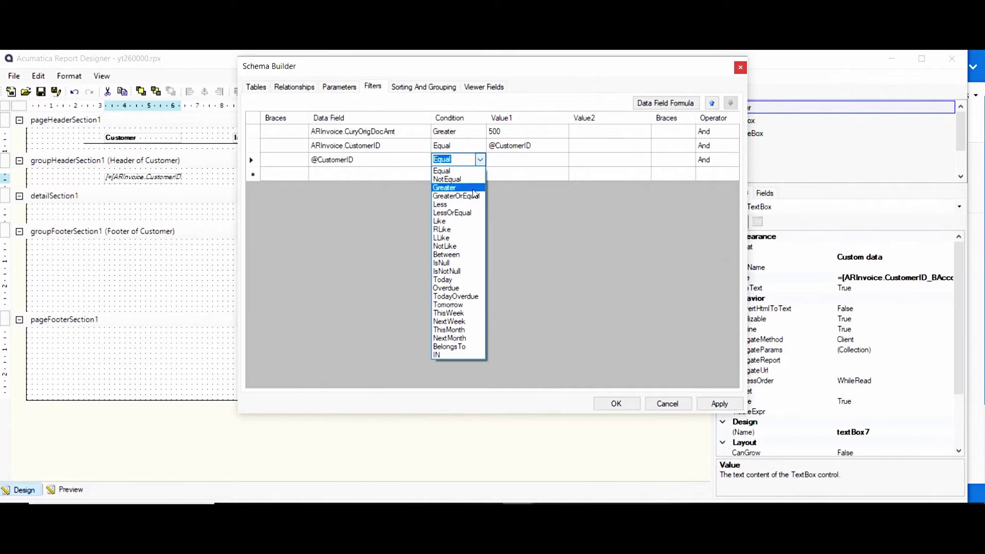
left_click(470, 263)
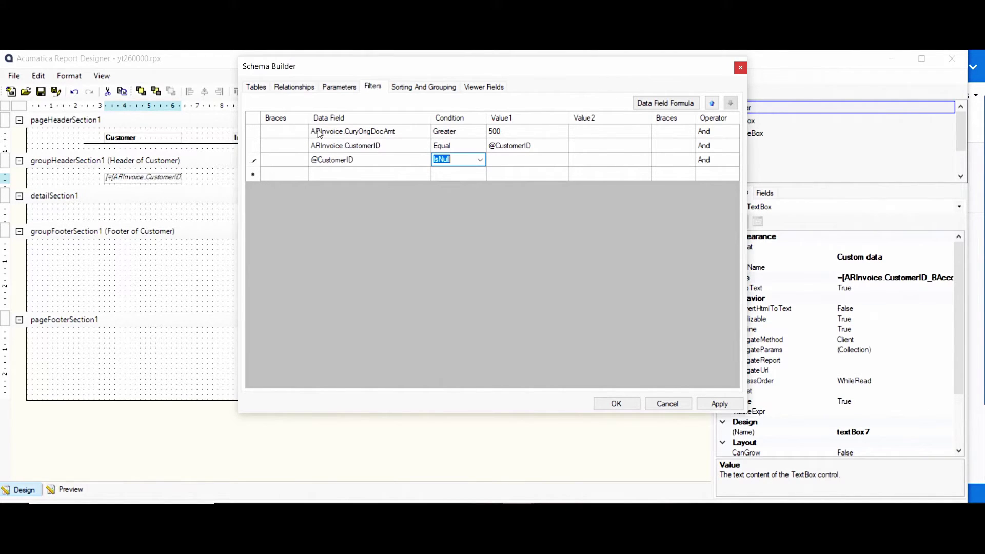
left_click(283, 137)
left_click(285, 148)
left_click(288, 149)
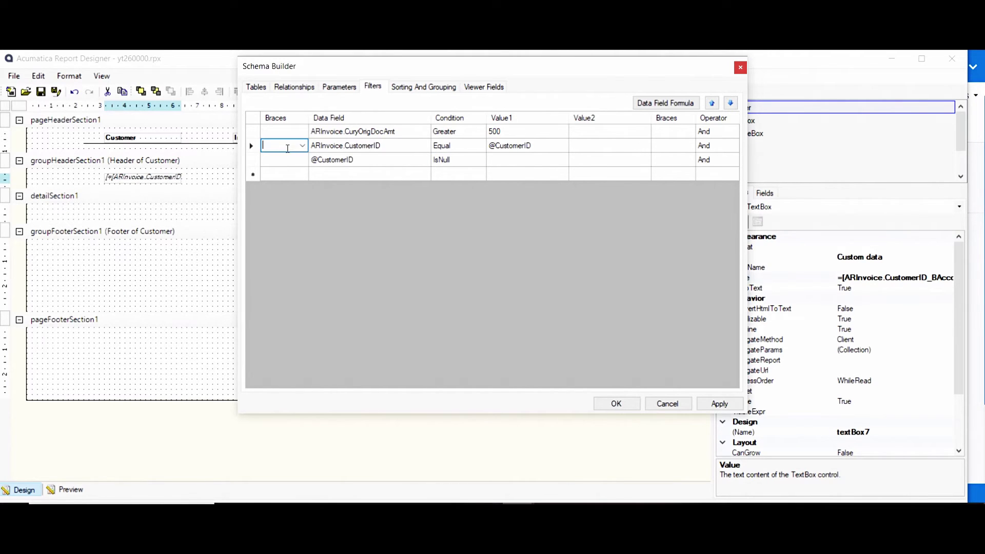
left_click(302, 145)
left_click(282, 161)
left_click(667, 165)
left_click(670, 158)
left_click(672, 157)
left_click(689, 159)
left_click(682, 178)
Set the operator of the ARInvoice.CustomerID filter to Or and confirm the schema
left_click(721, 144)
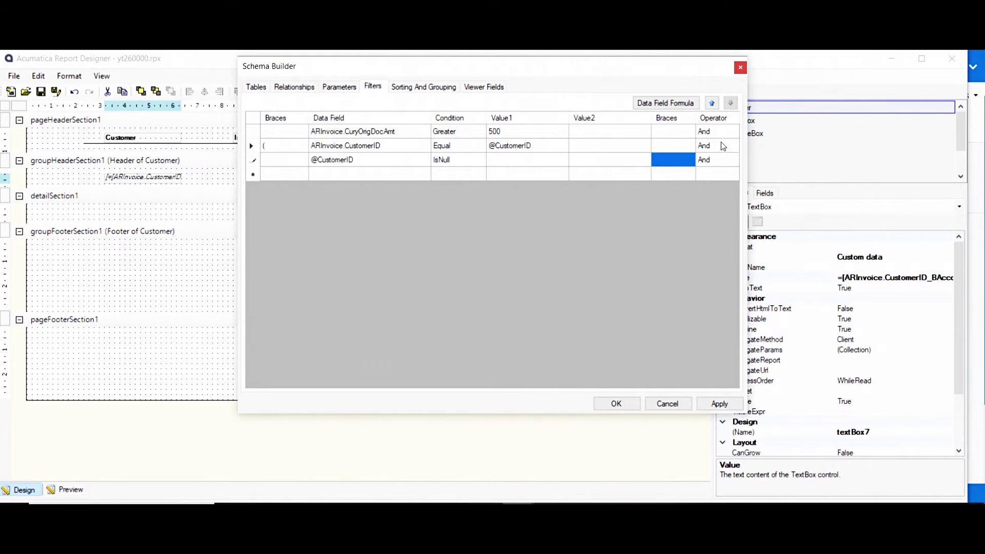
left_click(721, 145)
left_click(732, 145)
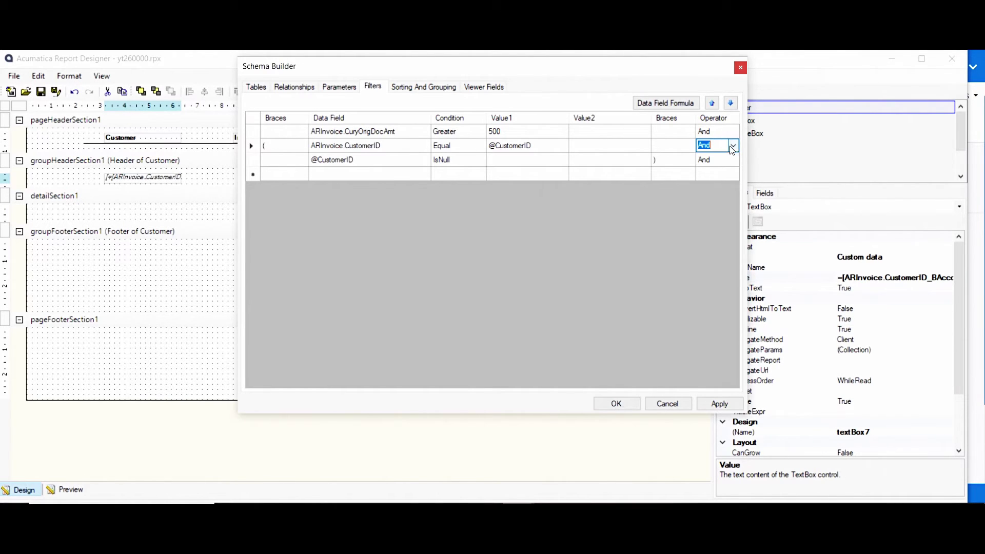
left_click(722, 165)
left_click(616, 404)
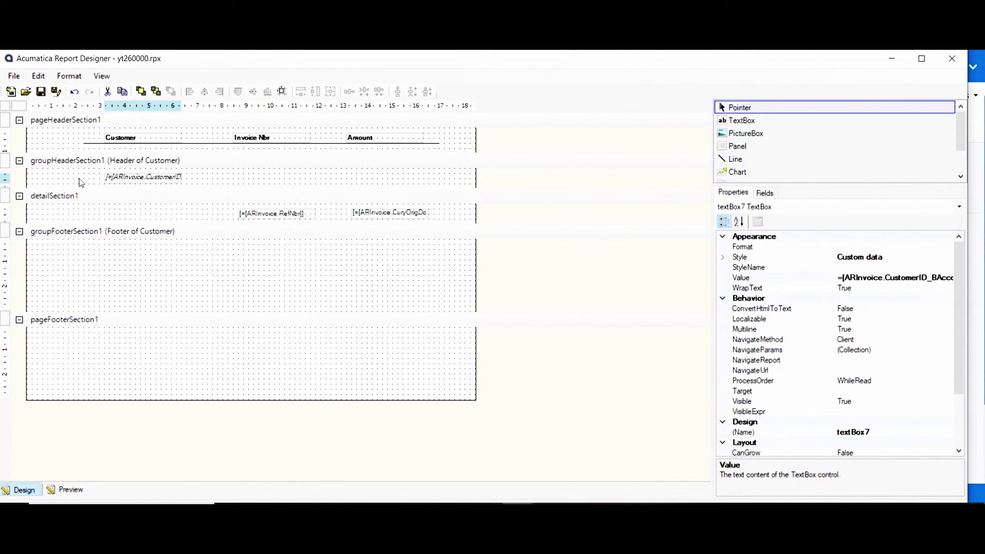
Save yt260000.rpx to the server with an updated version description
left_click(12, 76)
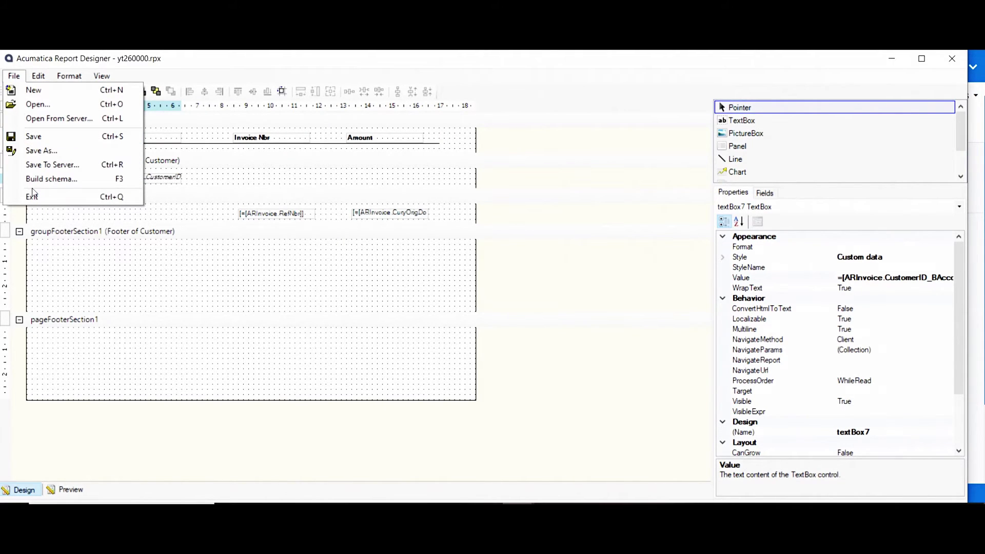
left_click(36, 167)
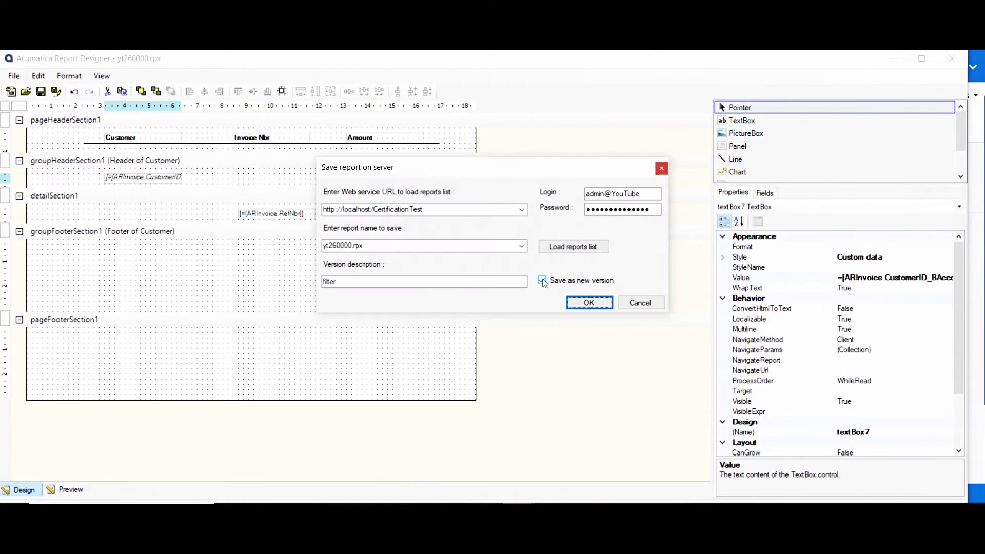
left_click(542, 280)
double_click(466, 280)
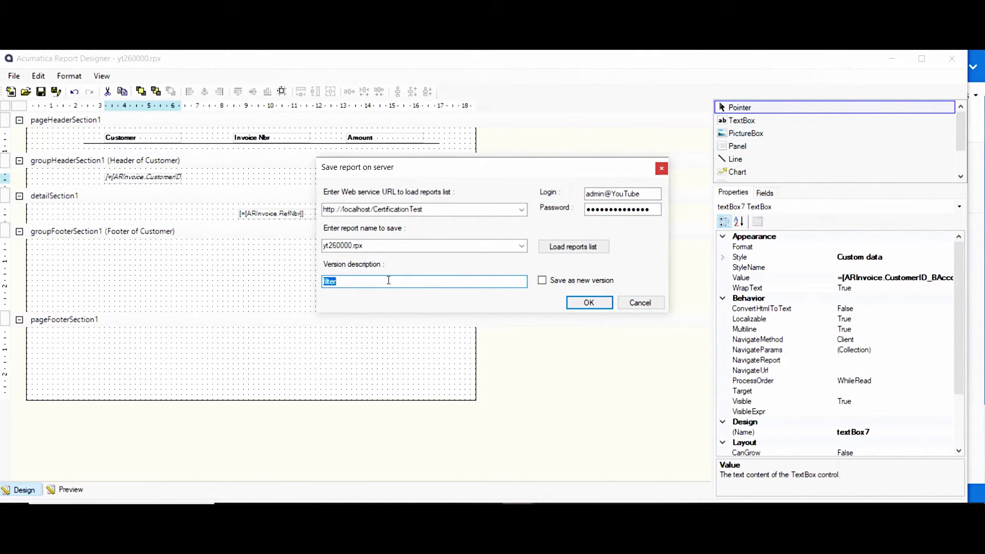
left_click(607, 303)
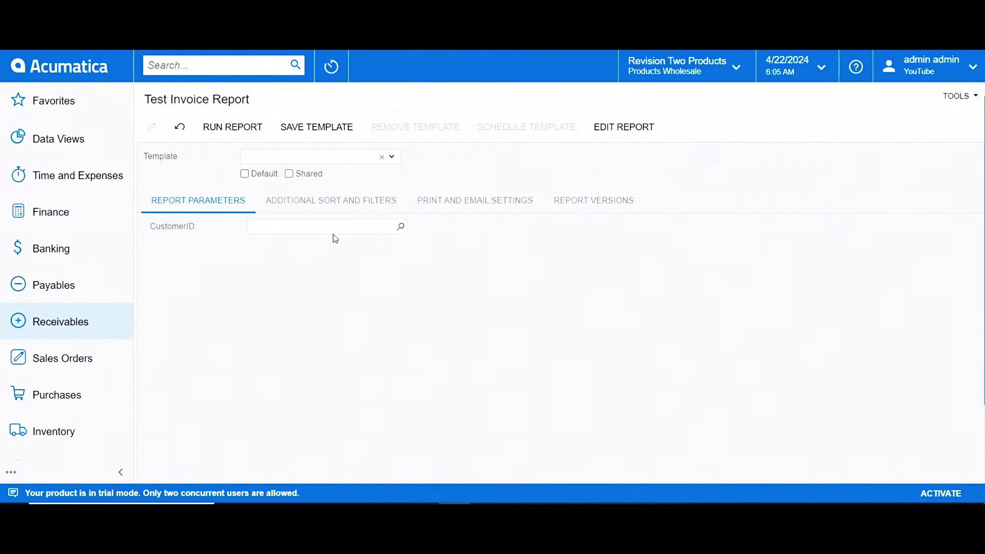
In Acumatica, select ABCHOLDING for the now optional CustomerID parameter and run the Test Invoice Report
left_click(400, 226)
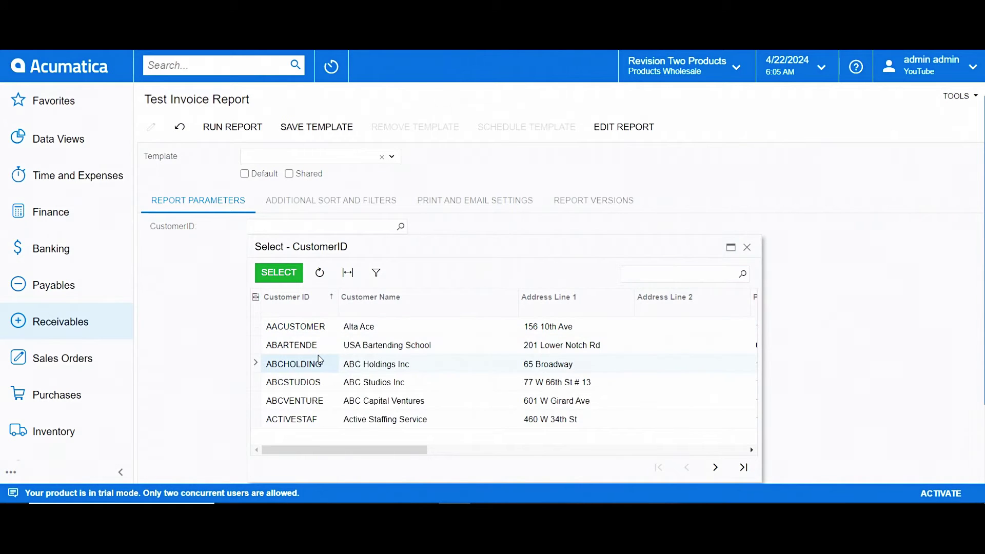
double_click(318, 362)
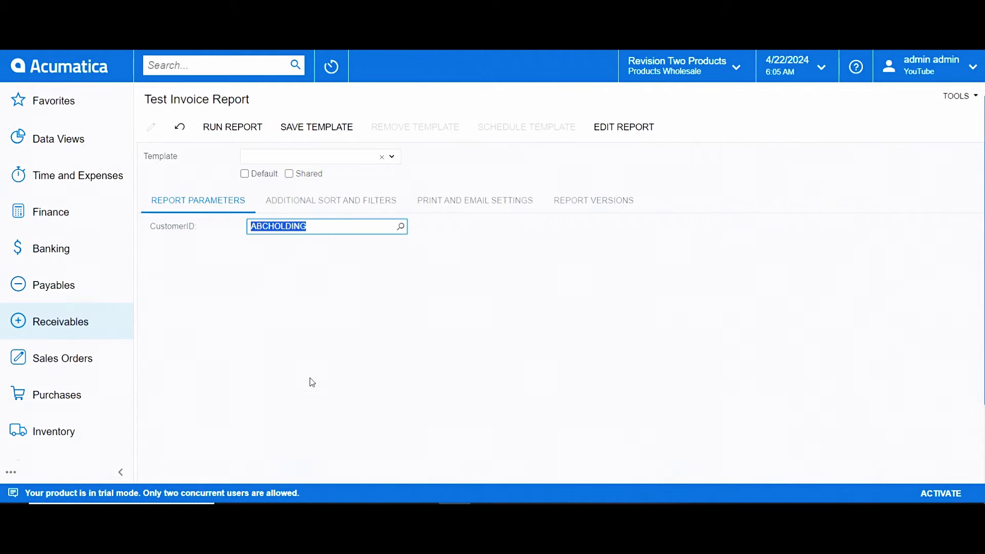
left_click(248, 135)
left_click(247, 128)
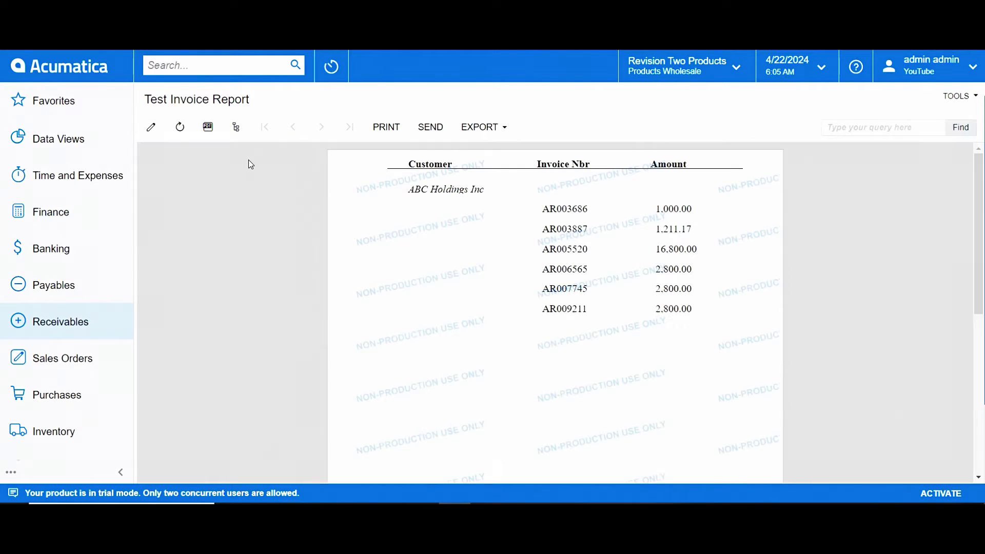
Clear the CustomerID parameter and run the Test Invoice Report for all customers
scroll(251, 164, "down", 3)
scroll(250, 165, "up", 3)
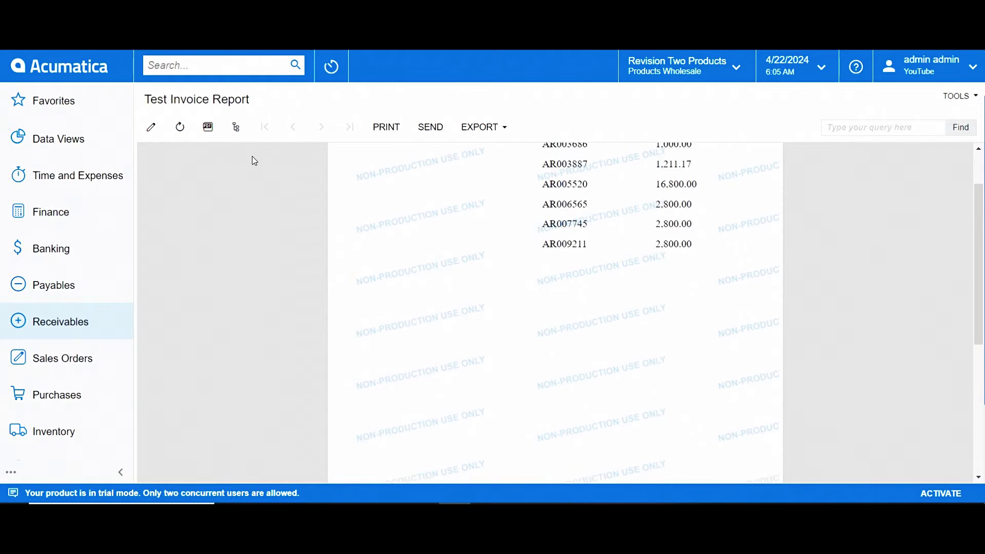
left_click(152, 128)
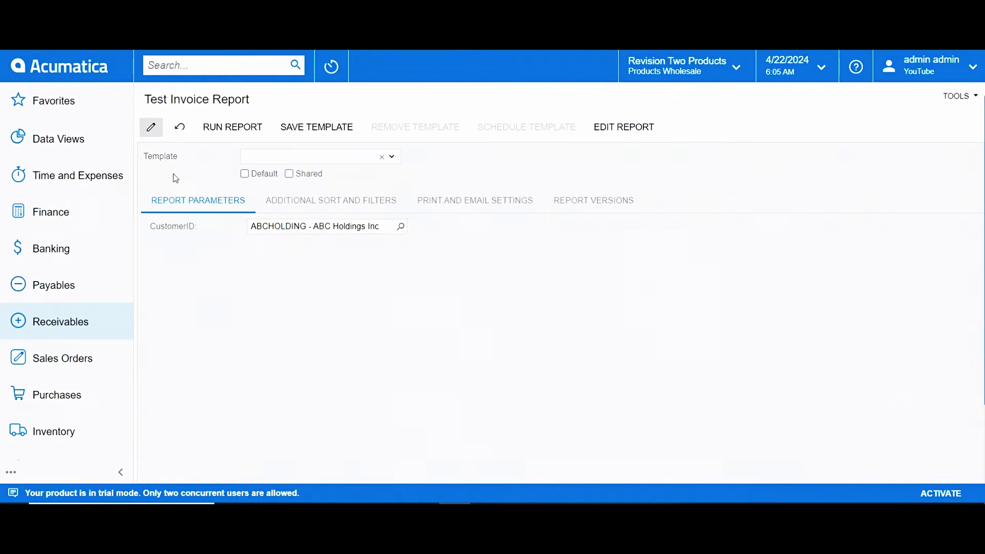
double_click(265, 229)
key("BackSpace")
left_click(236, 120)
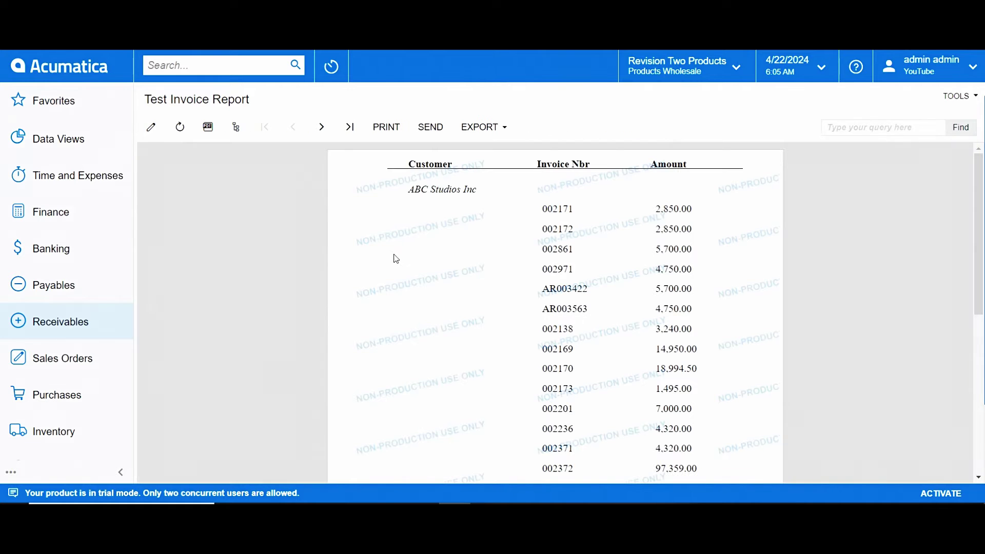
Examine the customer groups, their spacing and the last pages of the Test Invoice Report
left_click(350, 130)
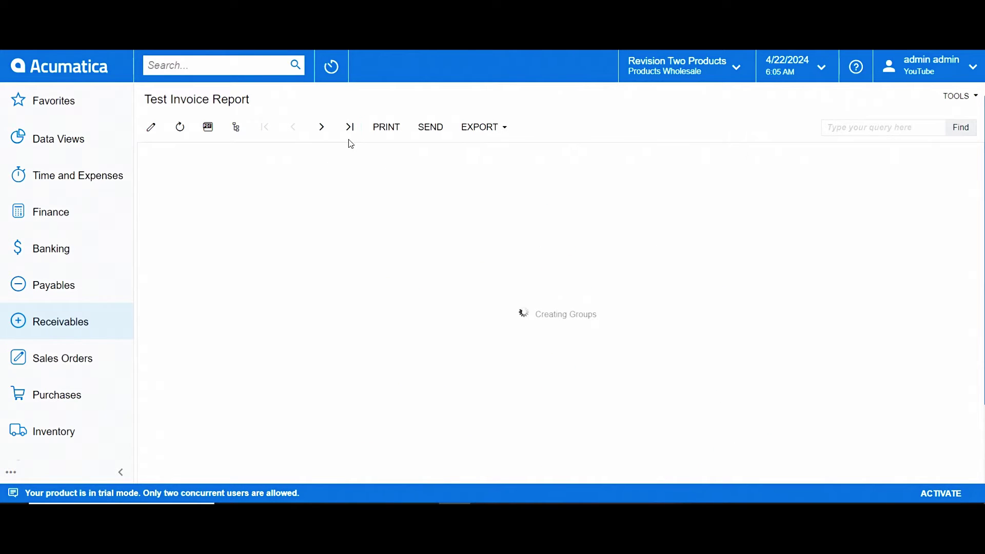
left_click(296, 138)
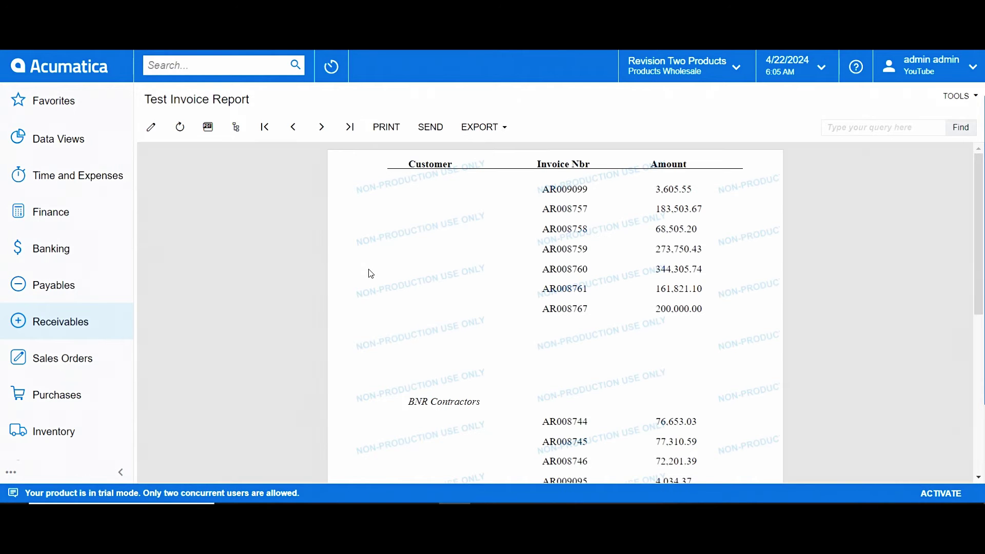
scroll(371, 271, "down", 5)
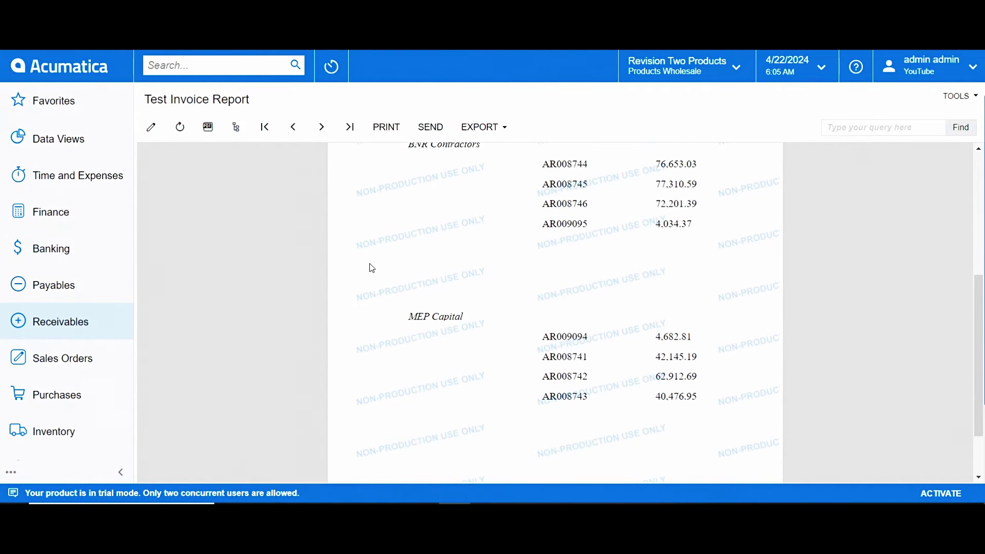
scroll(369, 266, "up", 5)
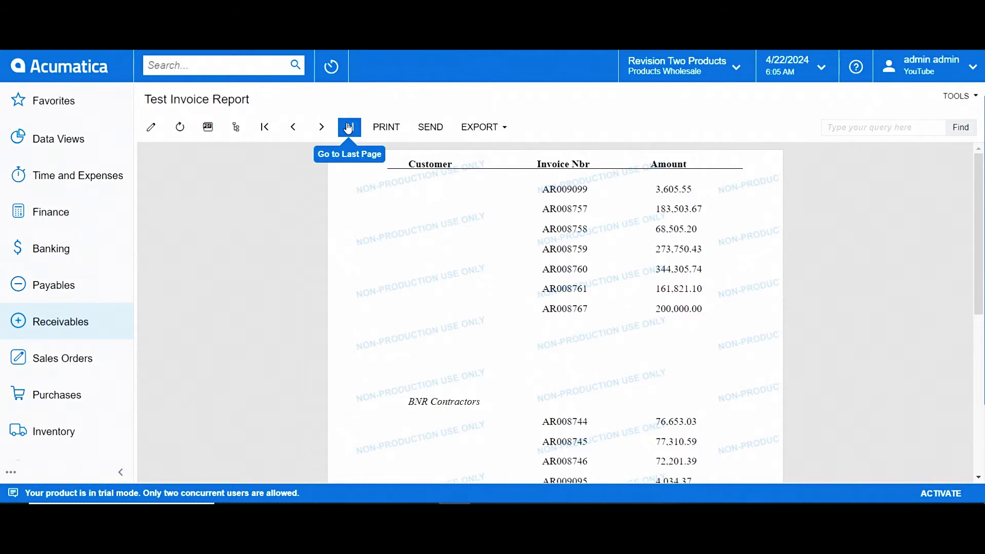
left_click(348, 129)
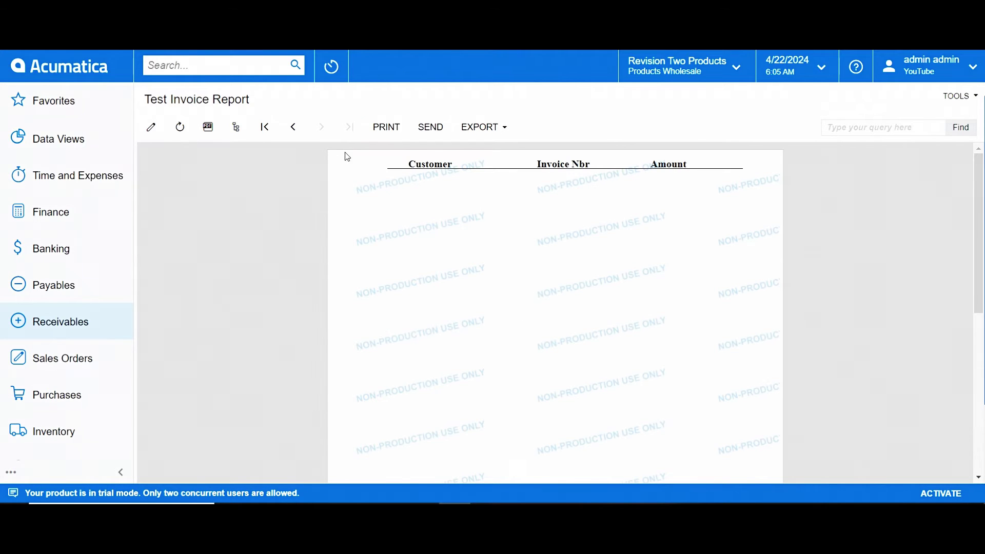
scroll(457, 186, "down", 2)
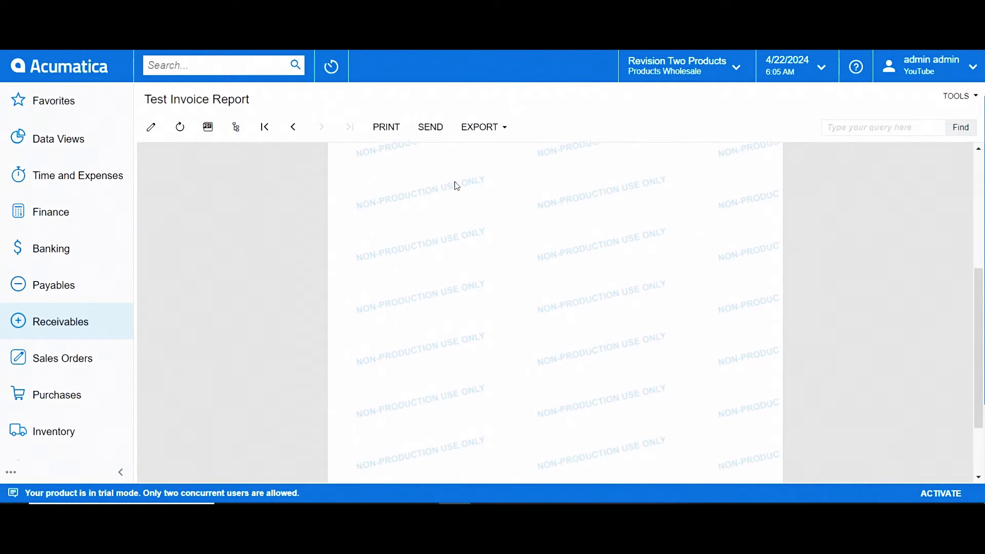
scroll(457, 186, "up", 3)
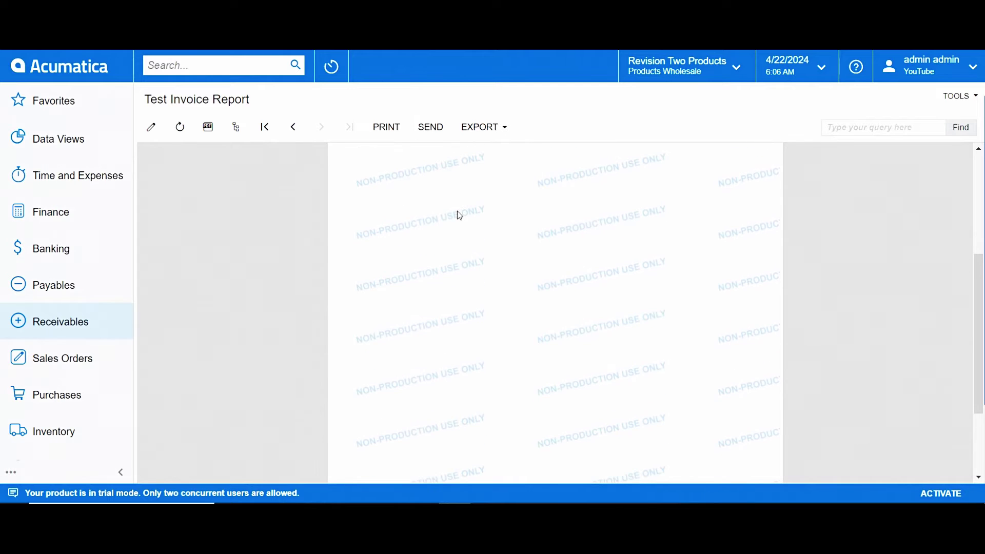
scroll(465, 251, "up", 2)
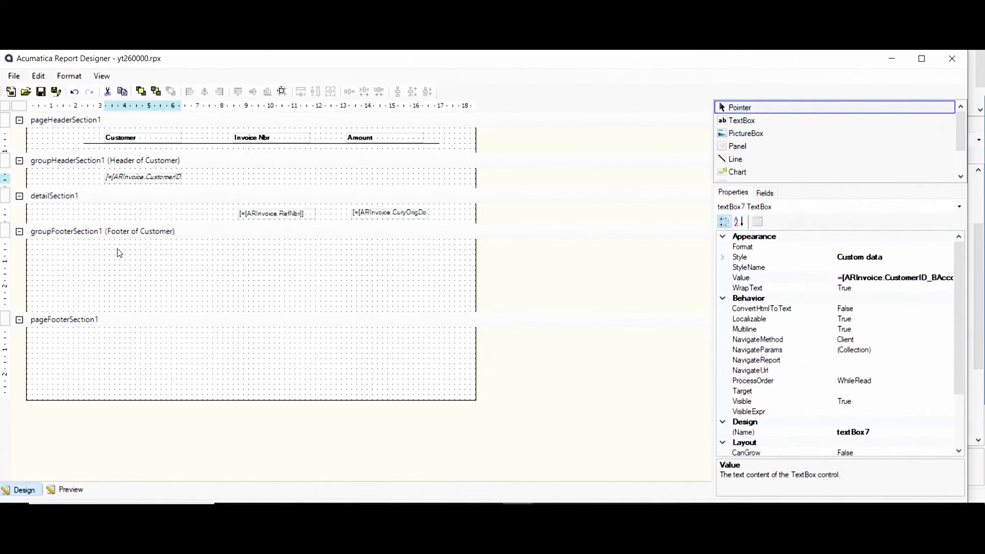
In Acumatica Report Designer, set Visible to False for groupFooterSection1 and pageFooterSection1
left_click(119, 254)
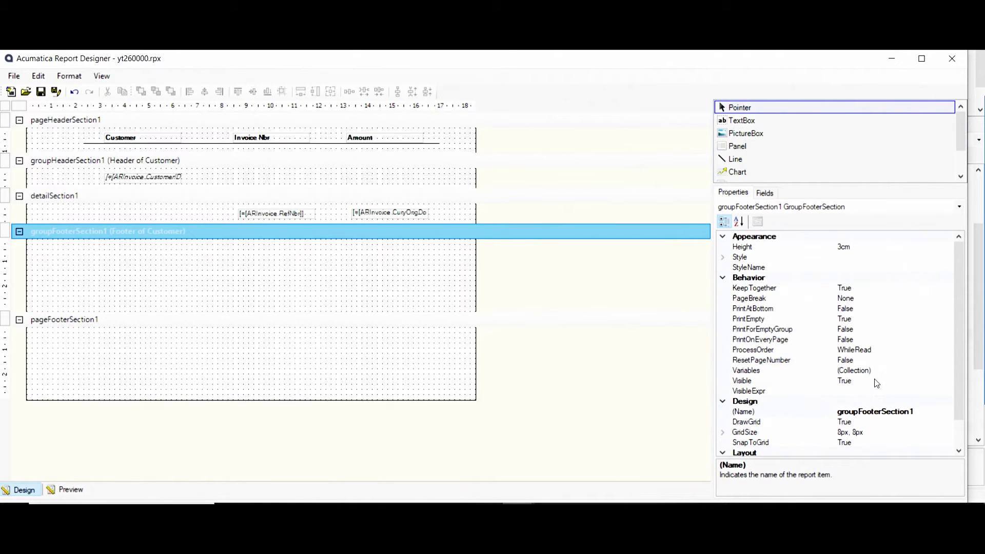
double_click(891, 381)
left_click(458, 351)
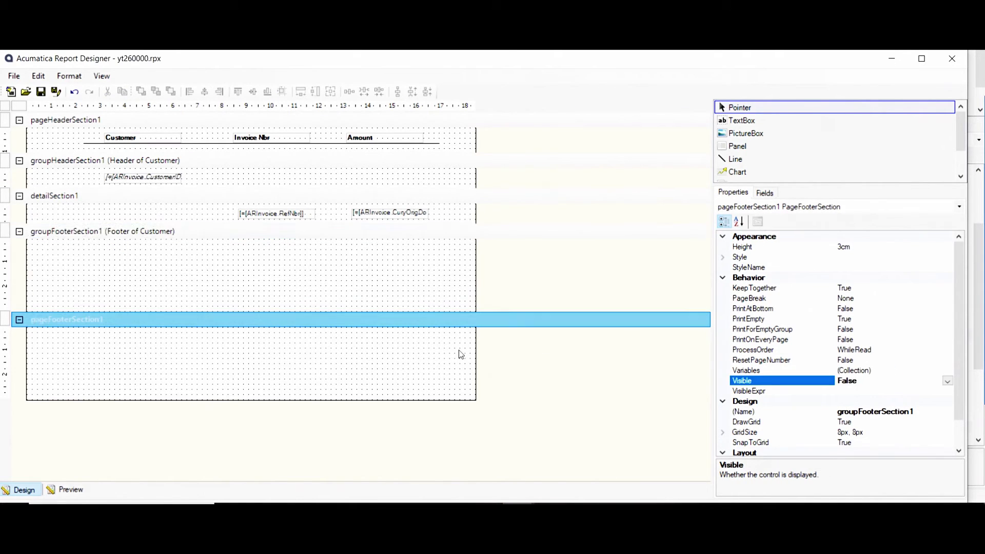
left_click(906, 359)
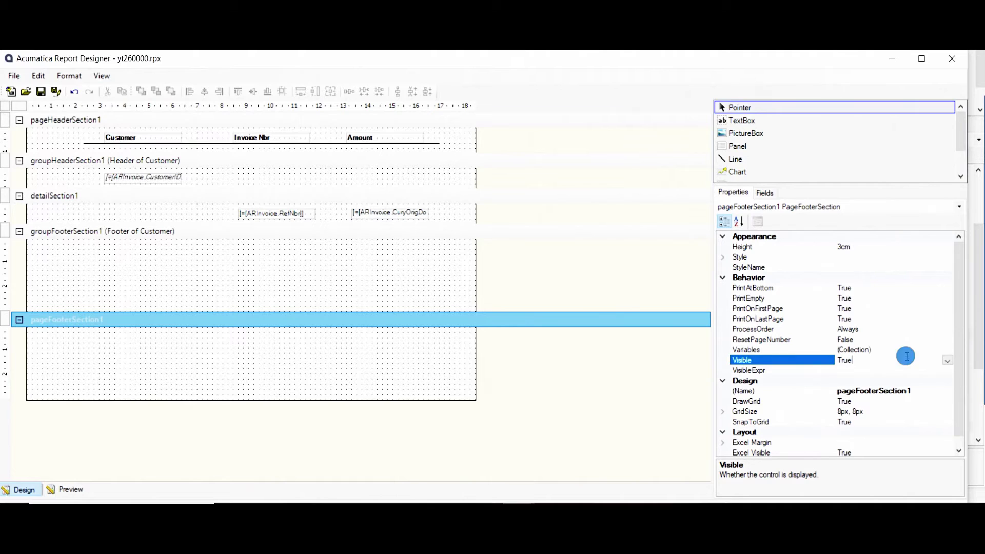
double_click(905, 359)
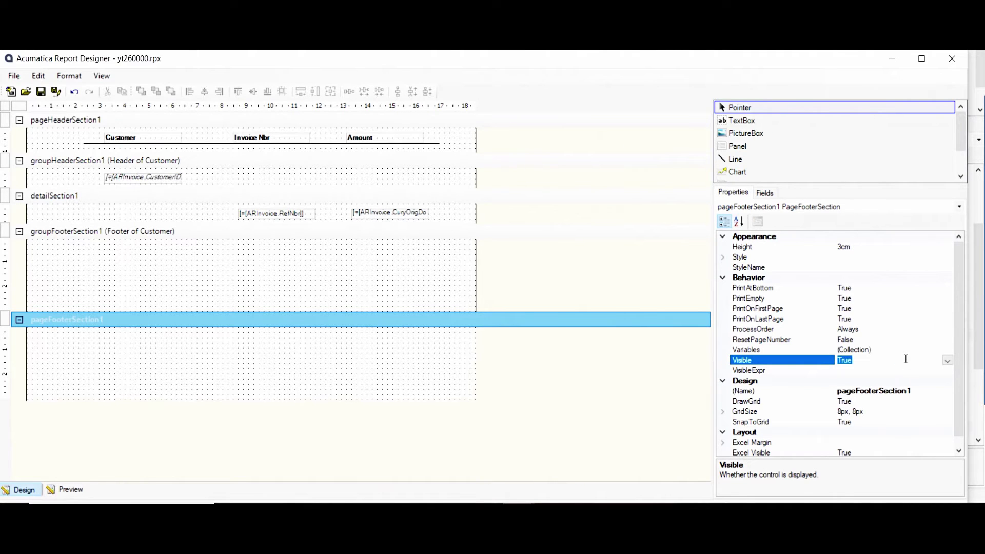
left_click(593, 208)
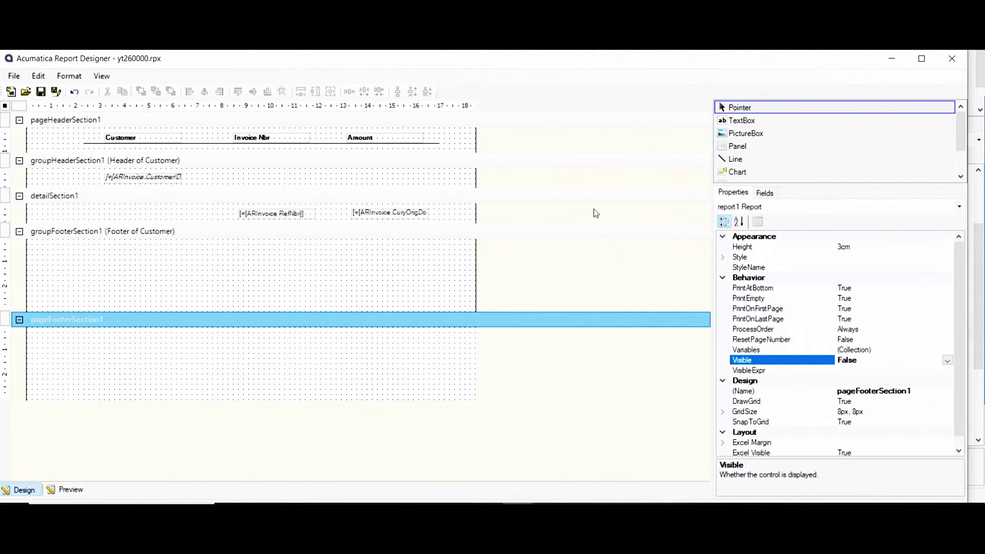
Set PrintEmpty to False for detailSection1, groupHeaderSection1 and pageHeaderSection1
left_click(529, 201)
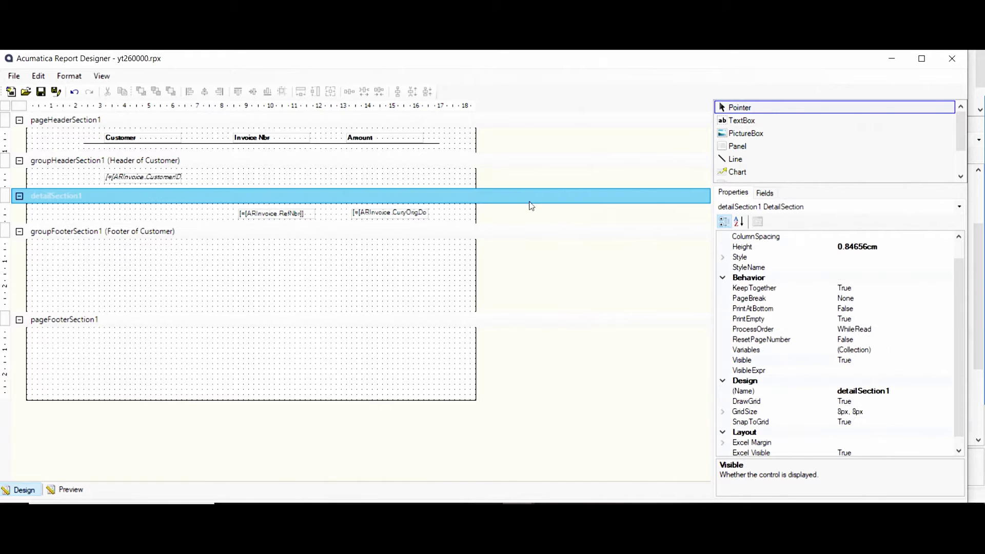
left_click(879, 319)
double_click(877, 319)
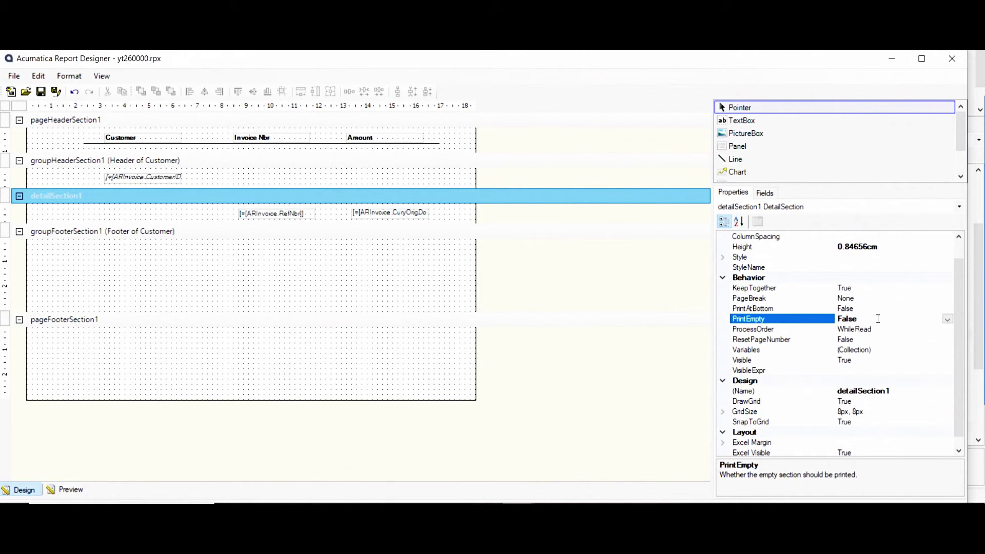
left_click(566, 165)
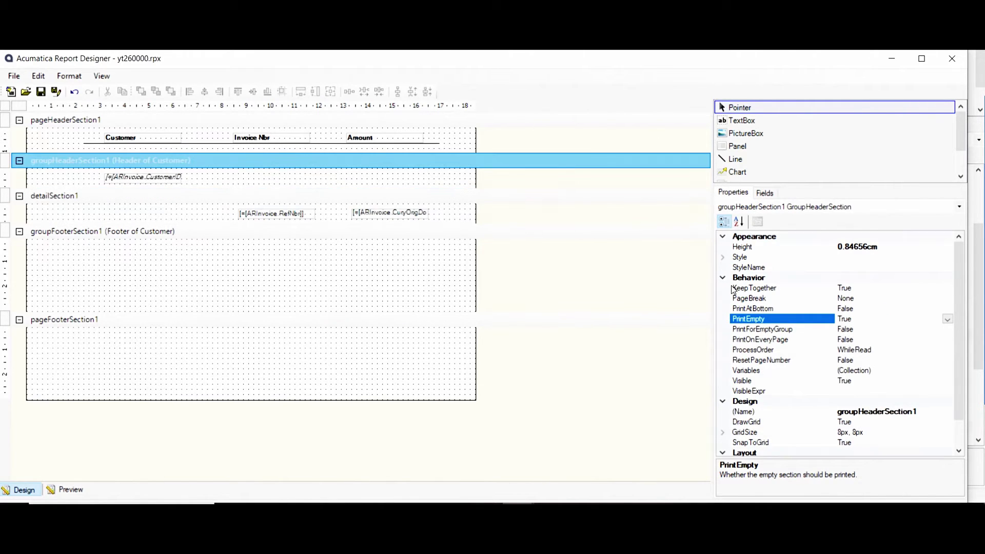
double_click(862, 317)
left_click(507, 126)
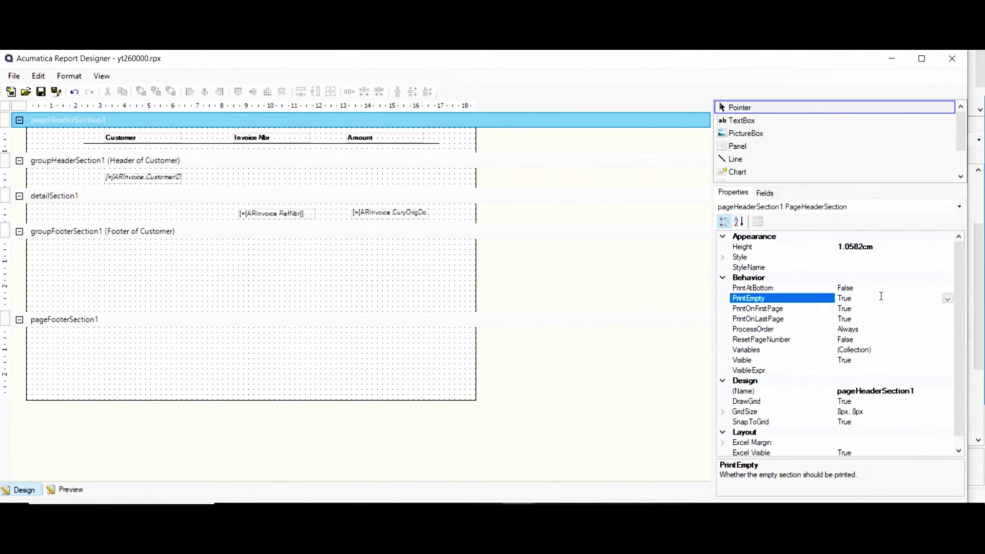
double_click(881, 297)
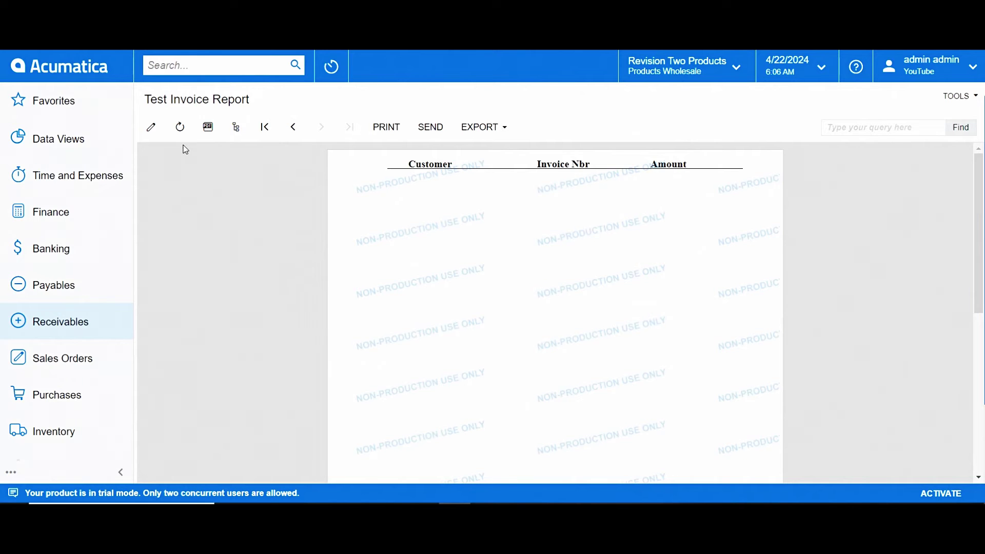
In Acumatica, refresh the Test Invoice Report and check the spacing and end of its last page
left_click(180, 127)
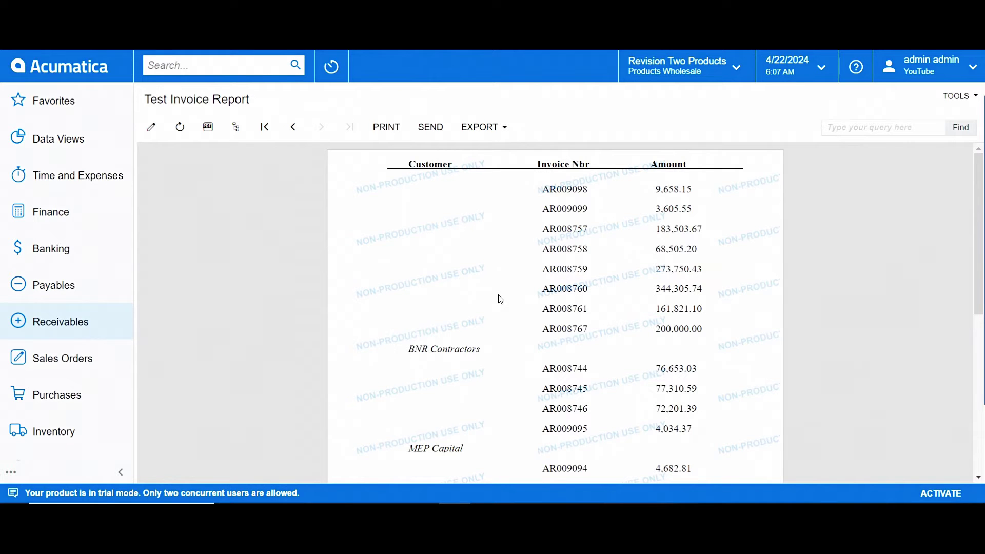
scroll(447, 187, "down", 6)
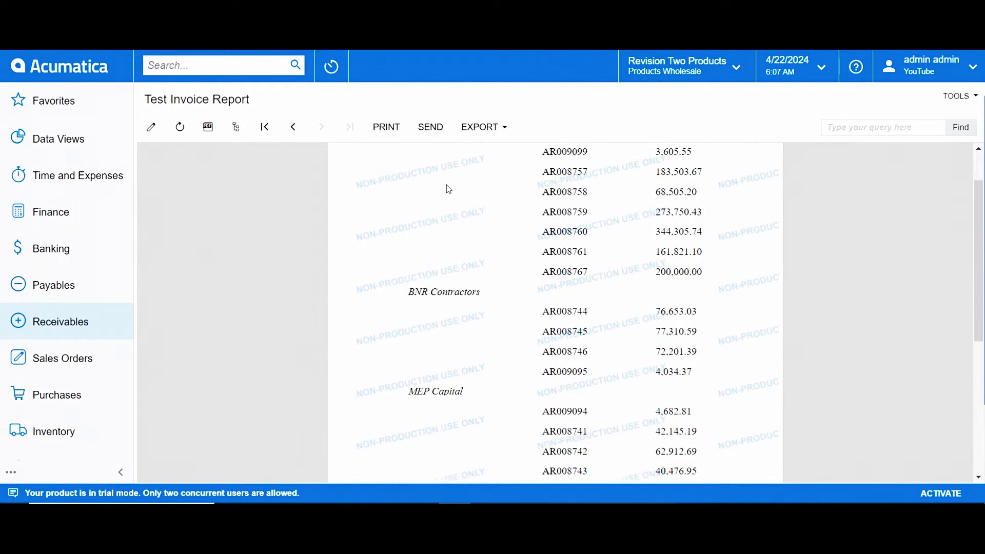
scroll(449, 189, "down", 1)
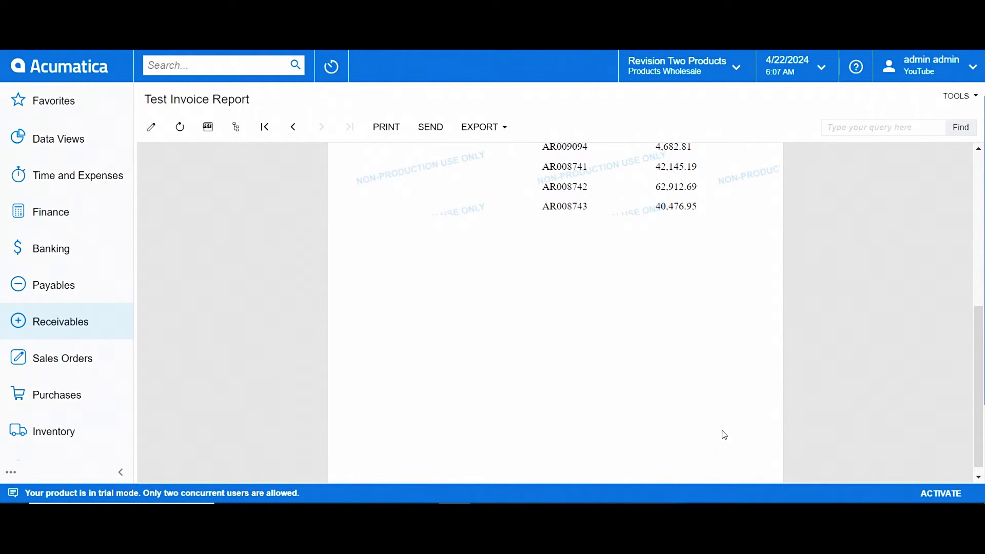
scroll(716, 437, "down", 1)
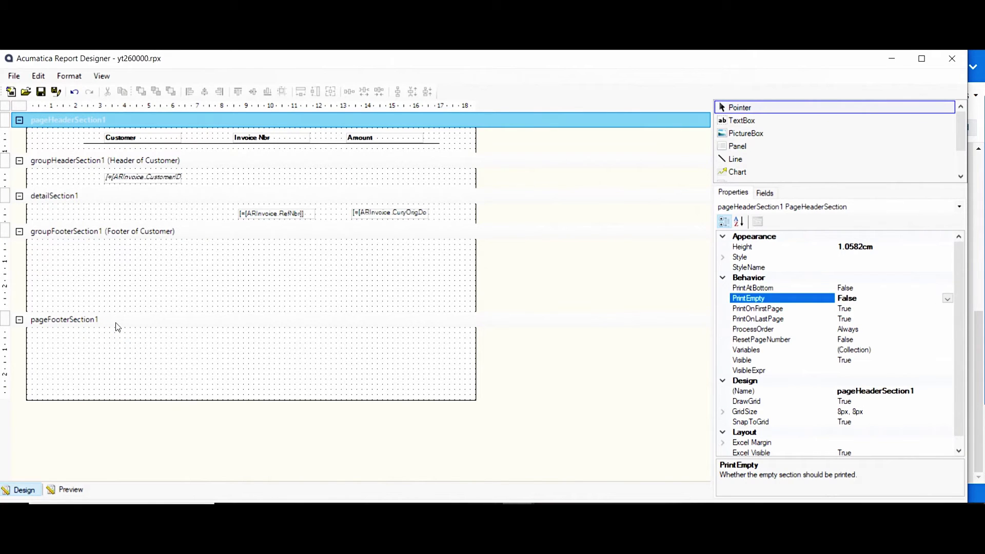
In Report Designer, set pageFooterSection1's Visible to True and shrink the section's height to about one text row
left_click(116, 322)
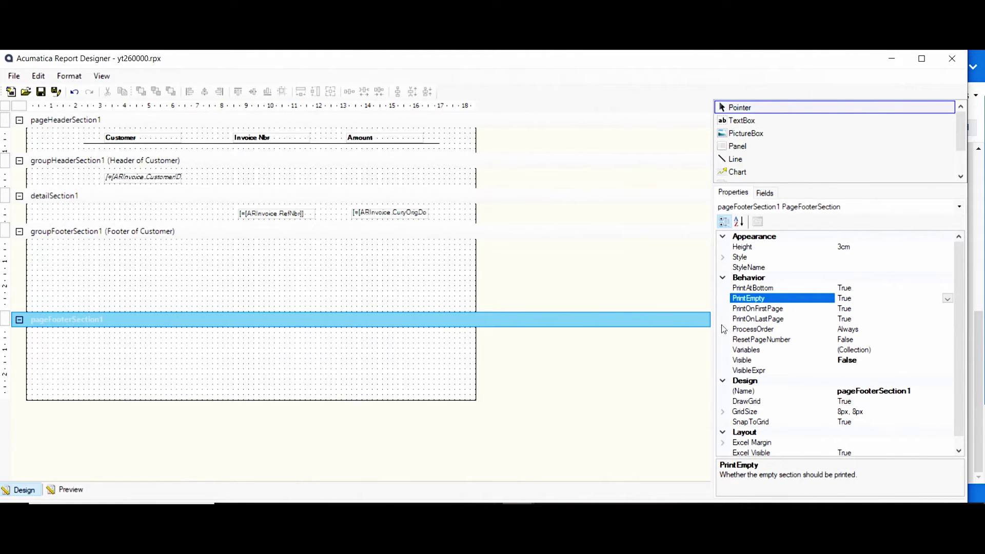
double_click(924, 360)
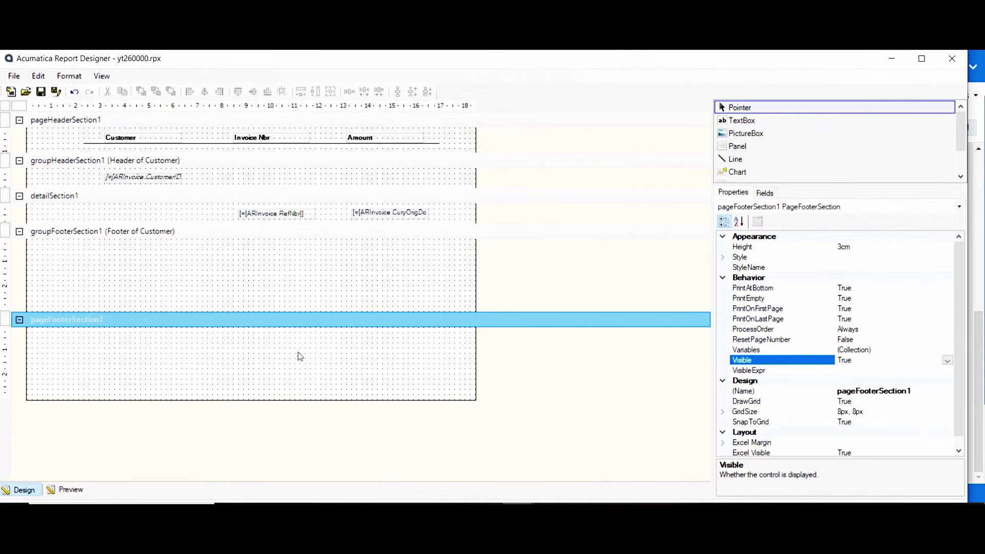
left_click(340, 401)
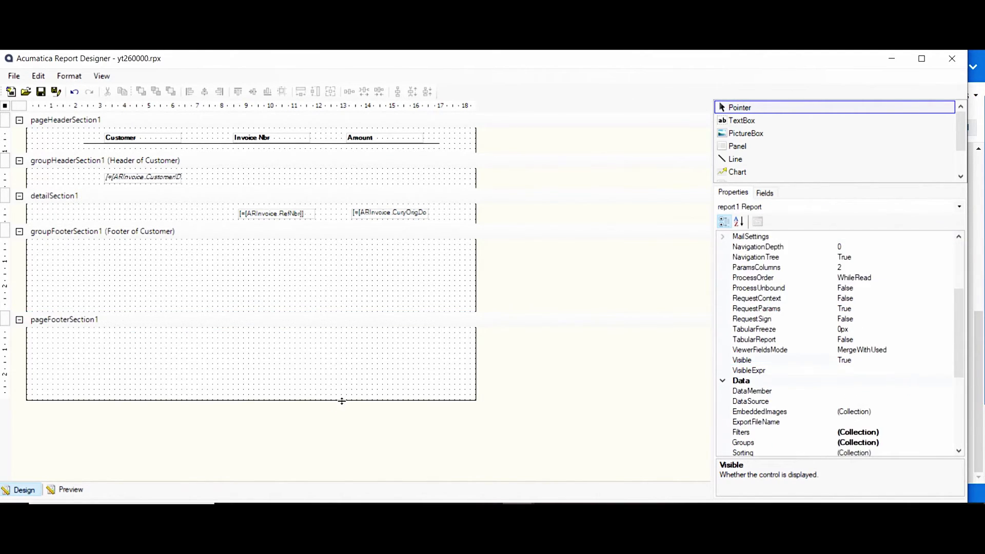
left_click_drag(342, 401, 344, 368)
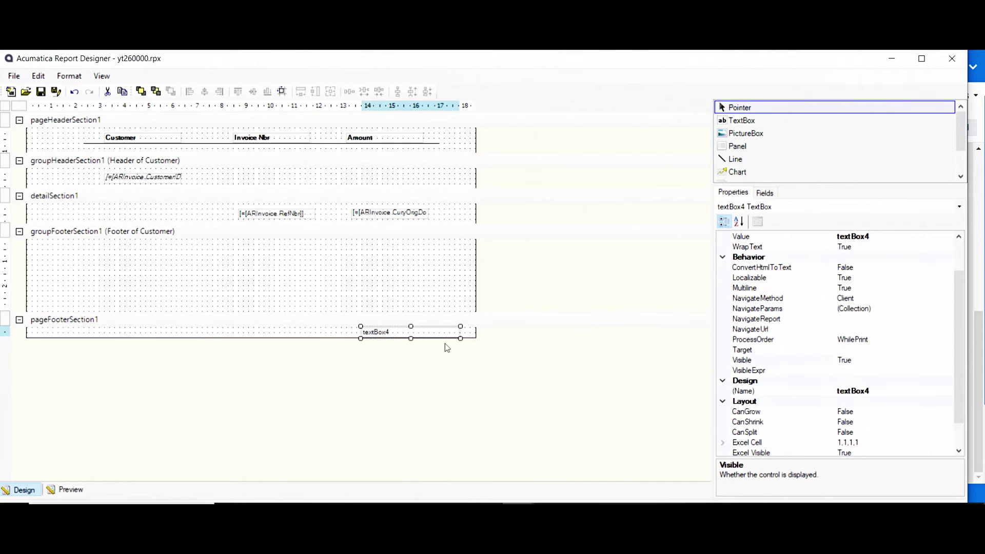
Replace the Value expression of the page footer text box with 'Page: ' +
scroll(886, 288, "up", 2)
left_click(892, 267)
left_click(895, 288)
left_click(931, 277)
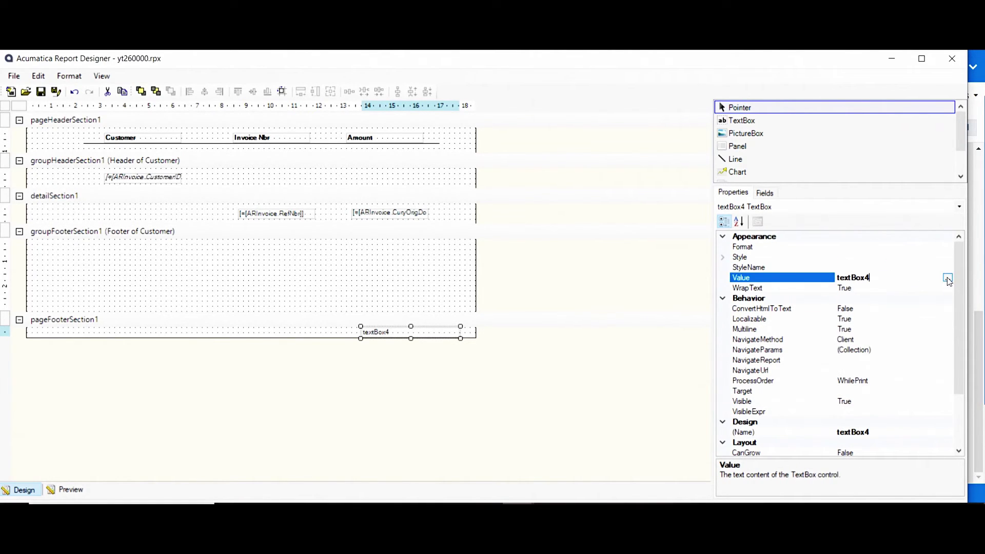
left_click(948, 278)
left_click(333, 314)
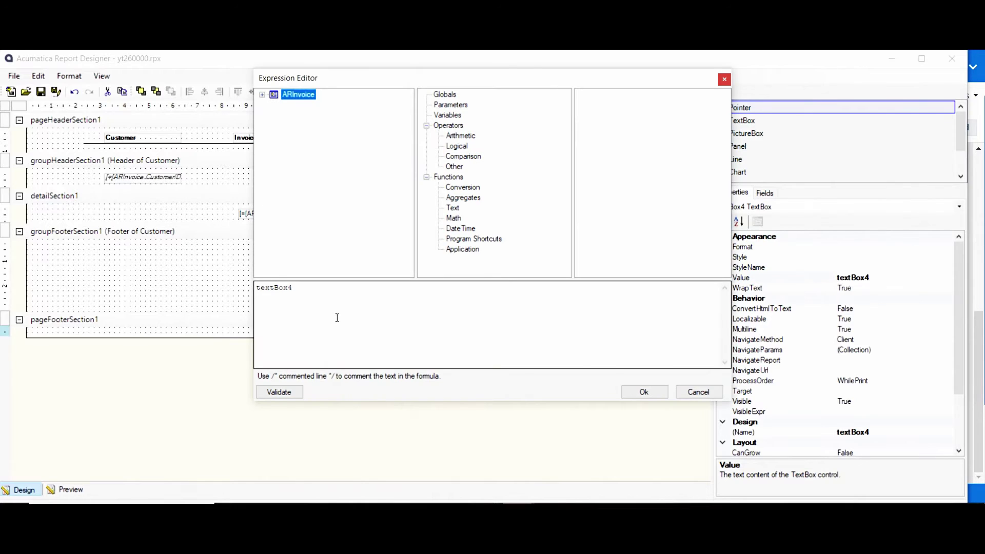
key("ctrl+a")
type("'")
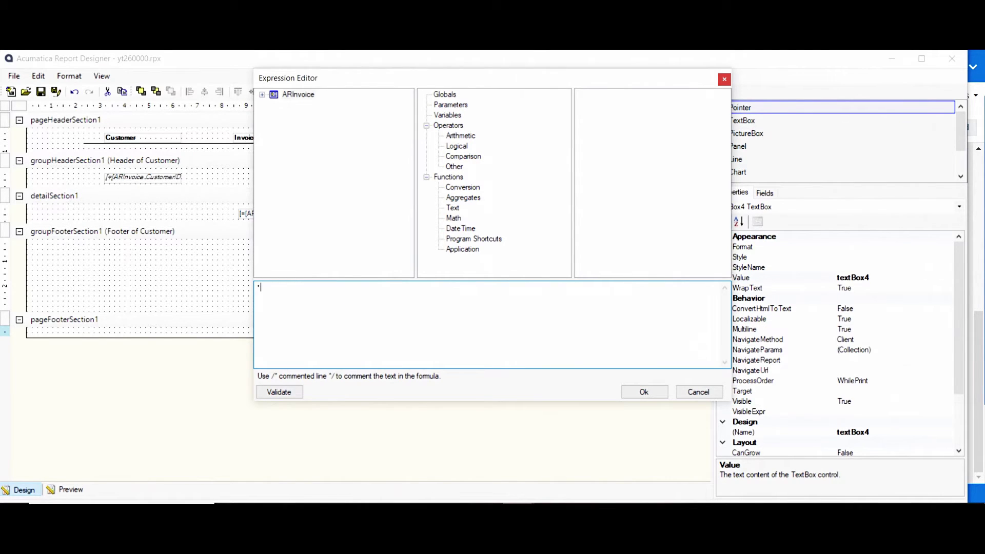
type("Page: ' +")
Append the global PageOf to the page footer expression and validate it
left_click(447, 95)
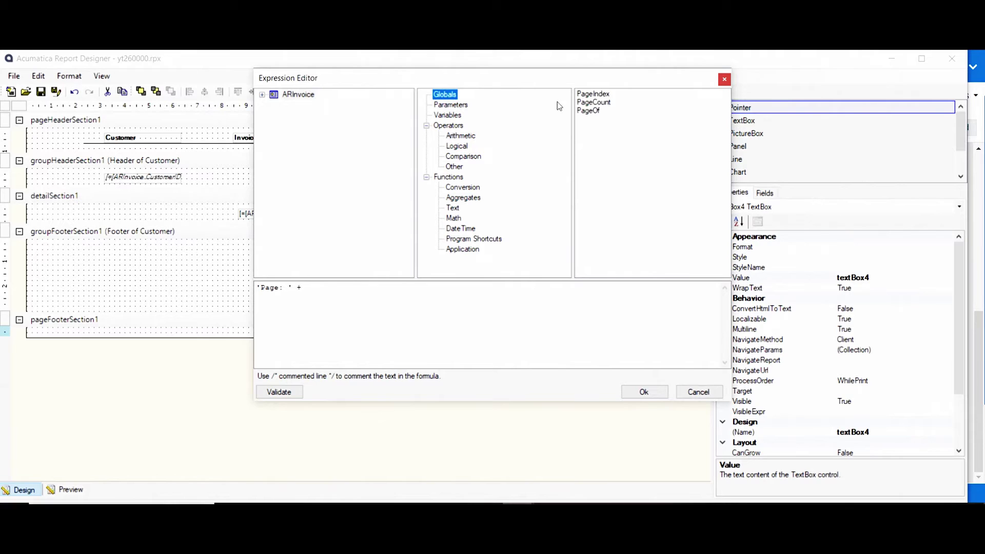
left_click(589, 112)
double_click(592, 113)
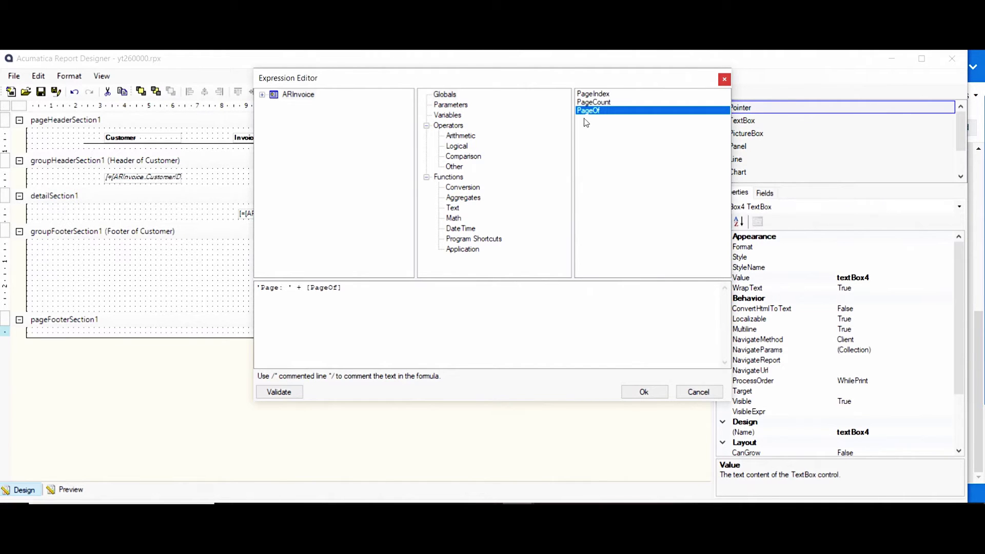
left_click(297, 393)
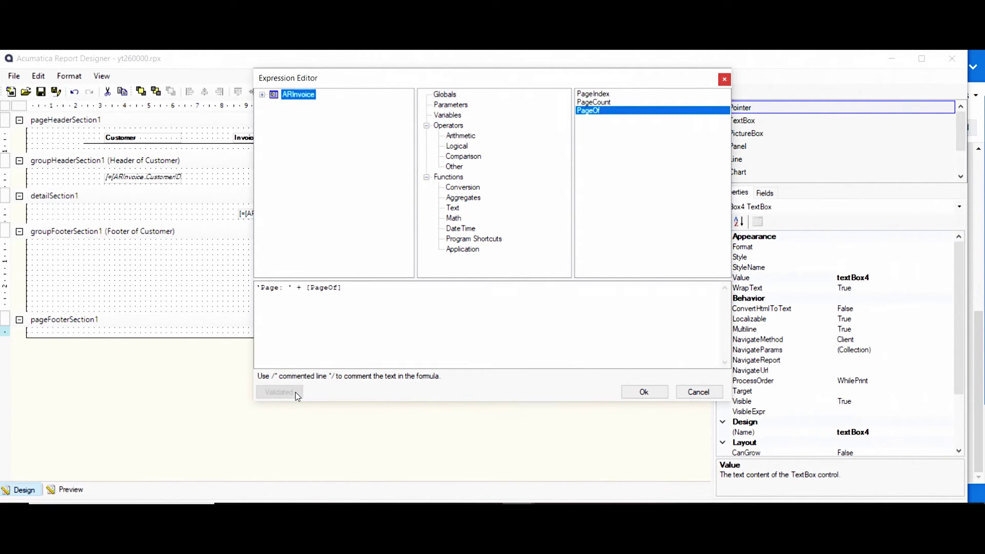
Accept the page footer expression and preview the report to check the page number at the foot of the page
left_click(644, 392)
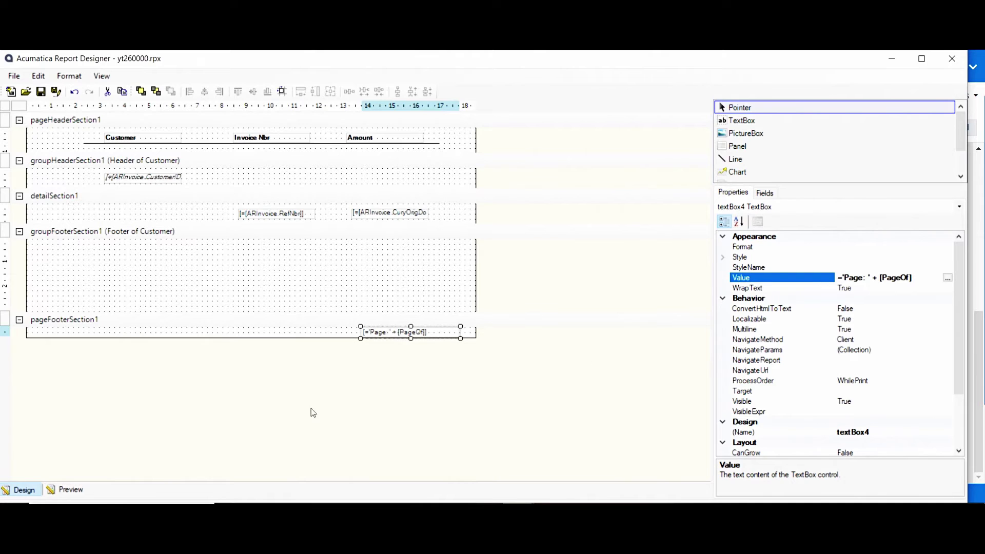
left_click(84, 487)
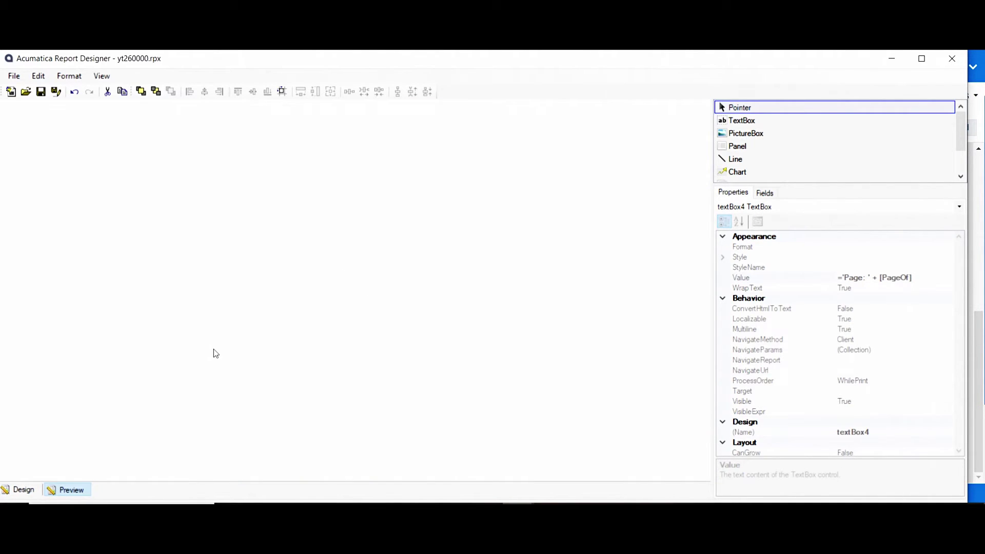
scroll(218, 343, "down", 5)
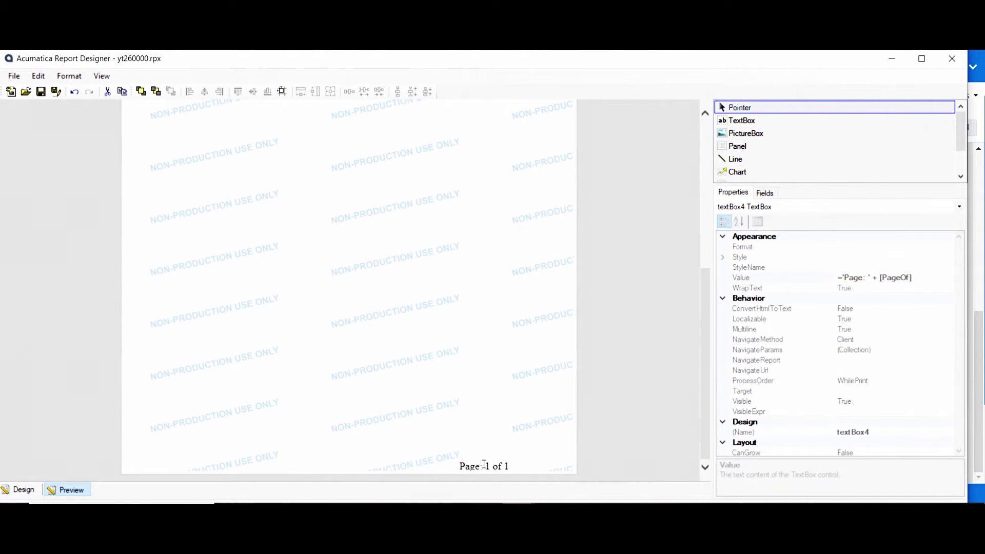
left_click(23, 489)
left_click(81, 488)
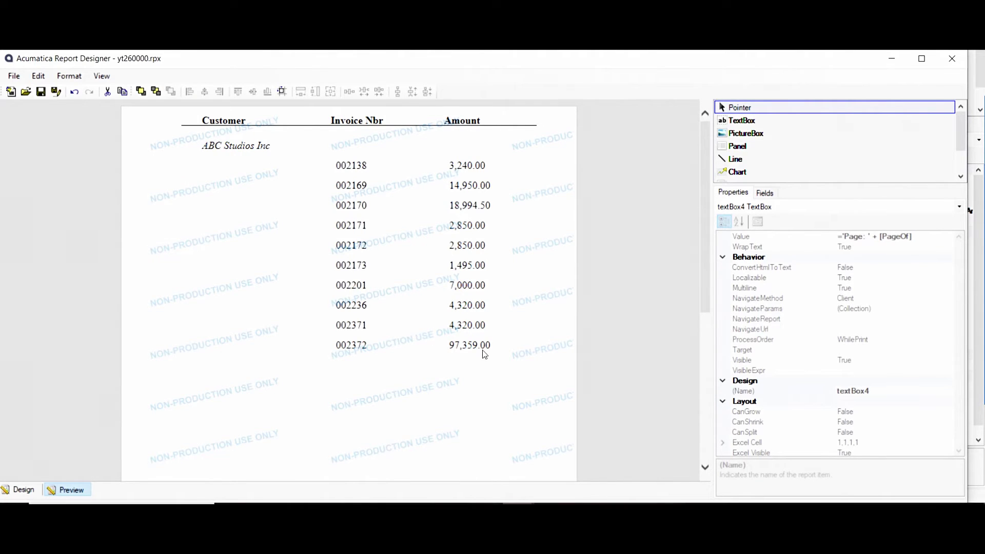
Set groupFooterSection1's Visible to True and shrink the section's height to about 0.85 cm
left_click(31, 490)
left_click(219, 266)
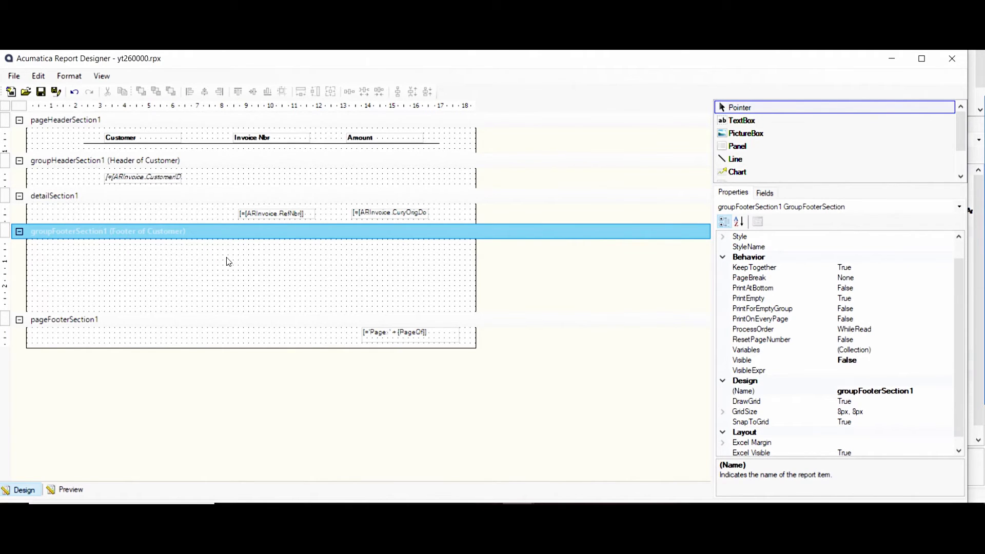
left_click(903, 361)
double_click(902, 360)
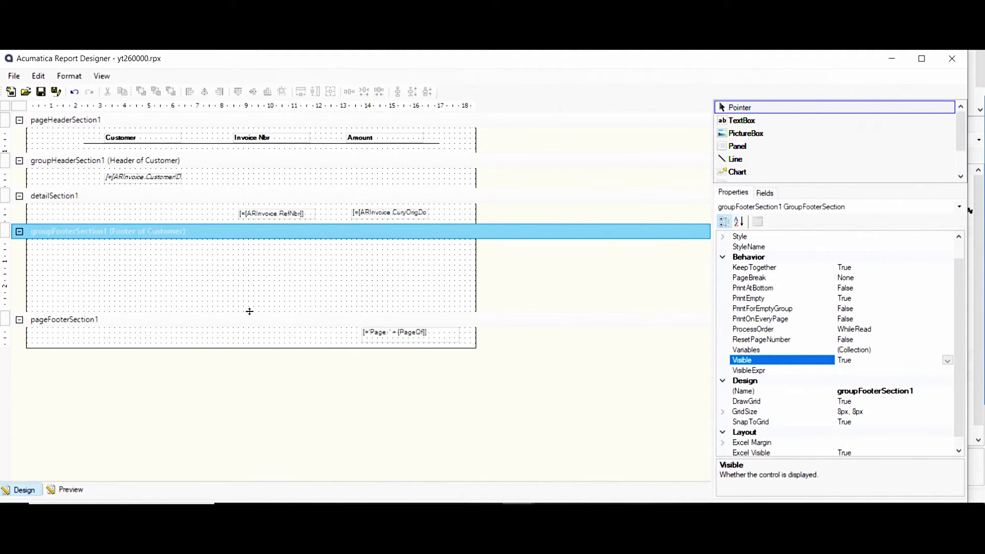
left_click_drag(249, 312, 371, 256)
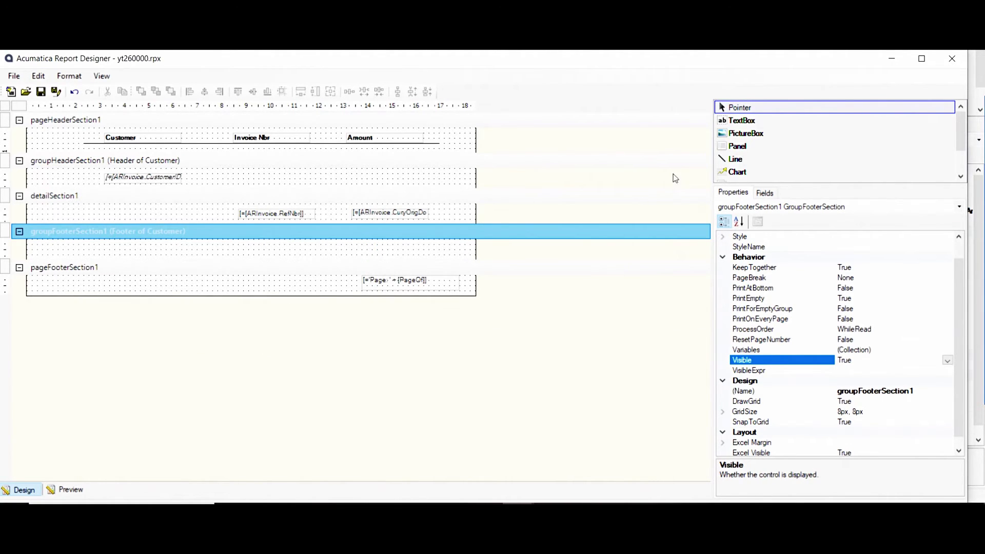
Add a text box to the Customer group footer below the Amount column, close to the section's upper edge
left_click(731, 121)
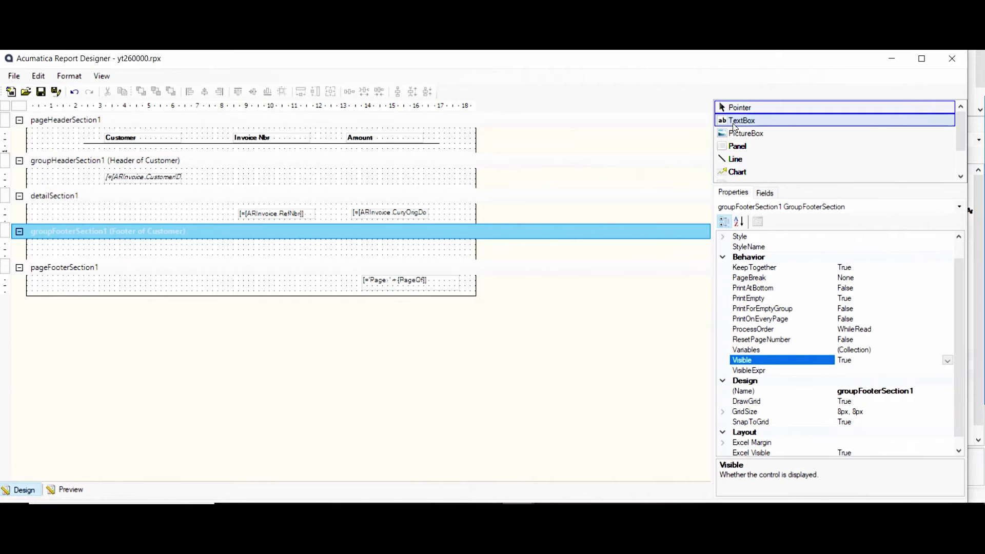
left_click(352, 244)
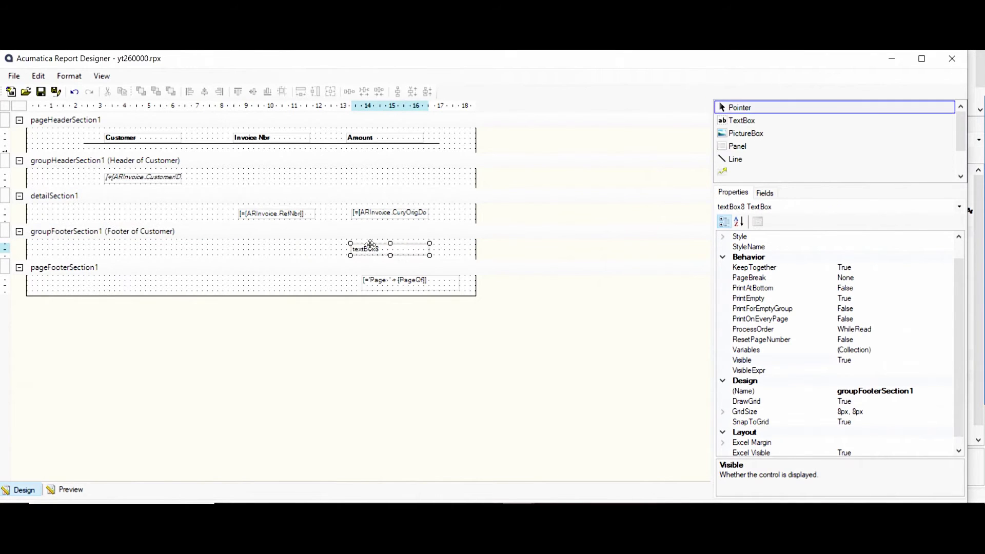
left_click_drag(372, 246, 366, 241)
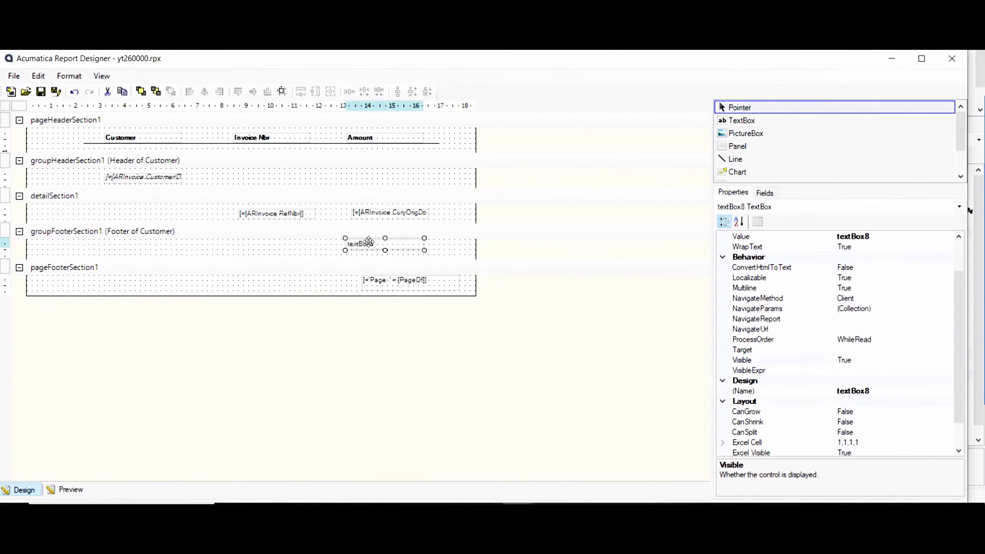
Replace the new group footer text box's Value with the aggregate function Sum( ), leaving its argument empty
left_click(912, 237)
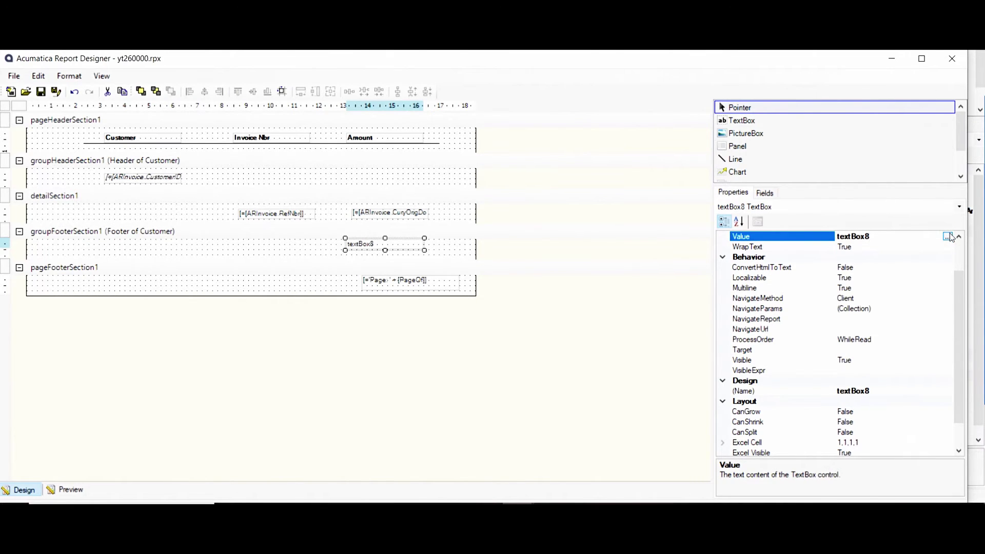
left_click(947, 237)
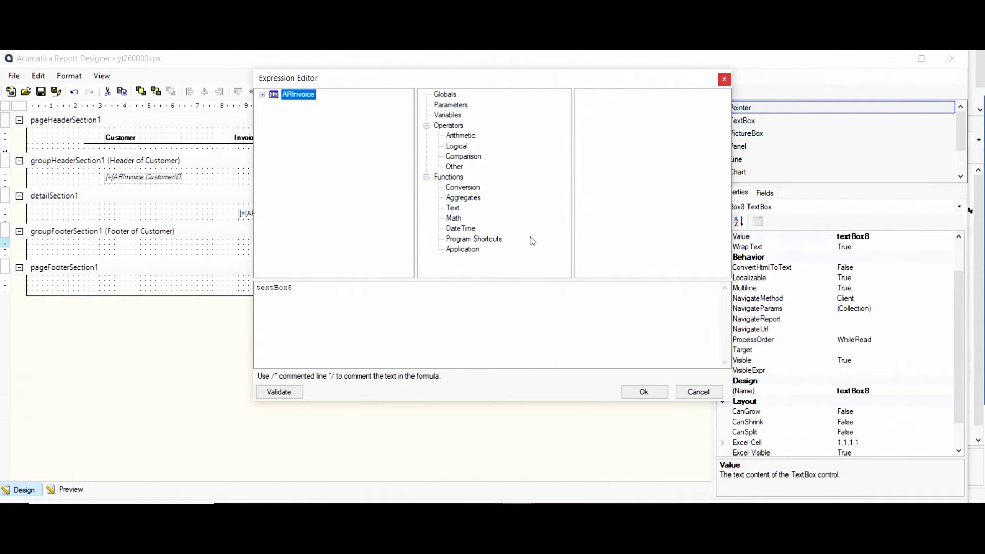
left_click(450, 220)
left_click(458, 230)
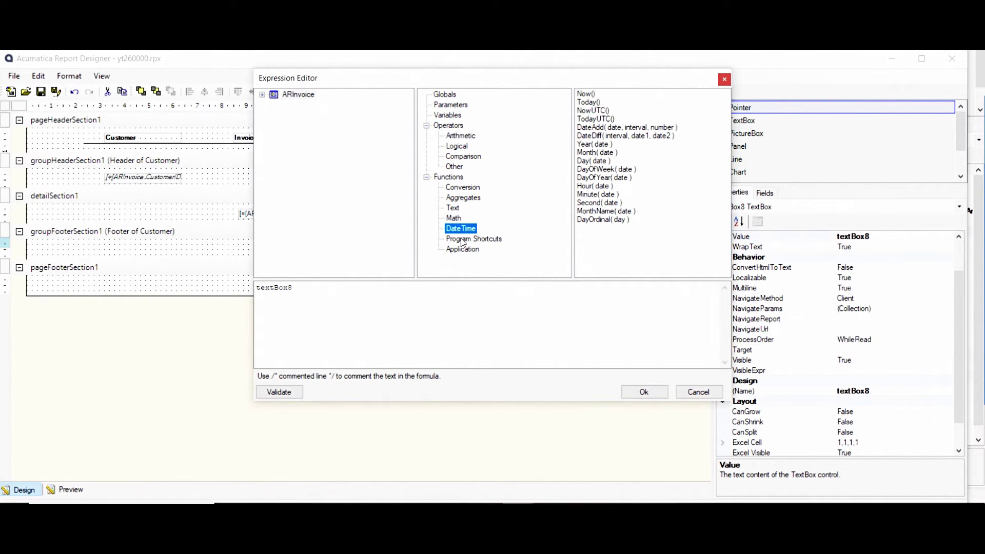
left_click(464, 199)
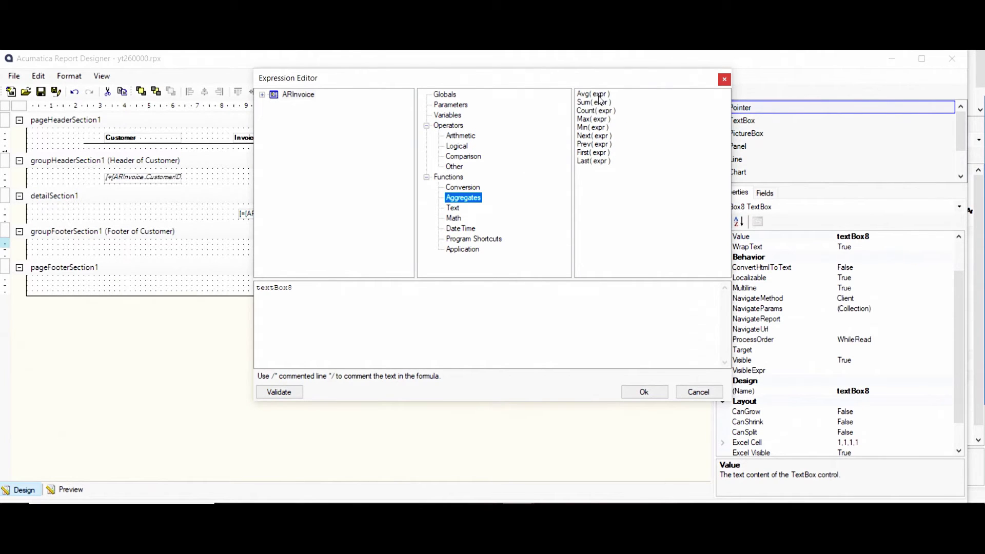
left_click_drag(339, 297, 246, 285)
key("Delete")
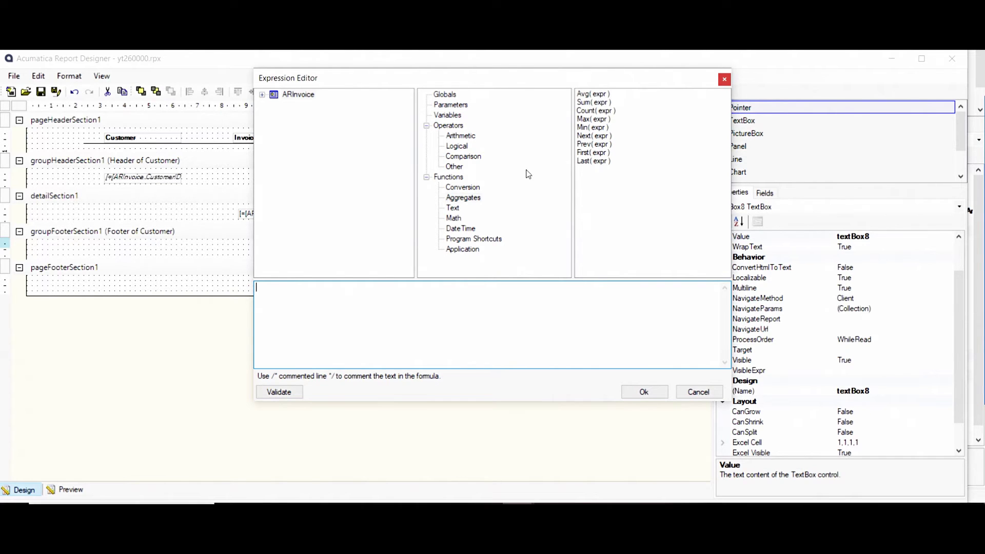
double_click(589, 103)
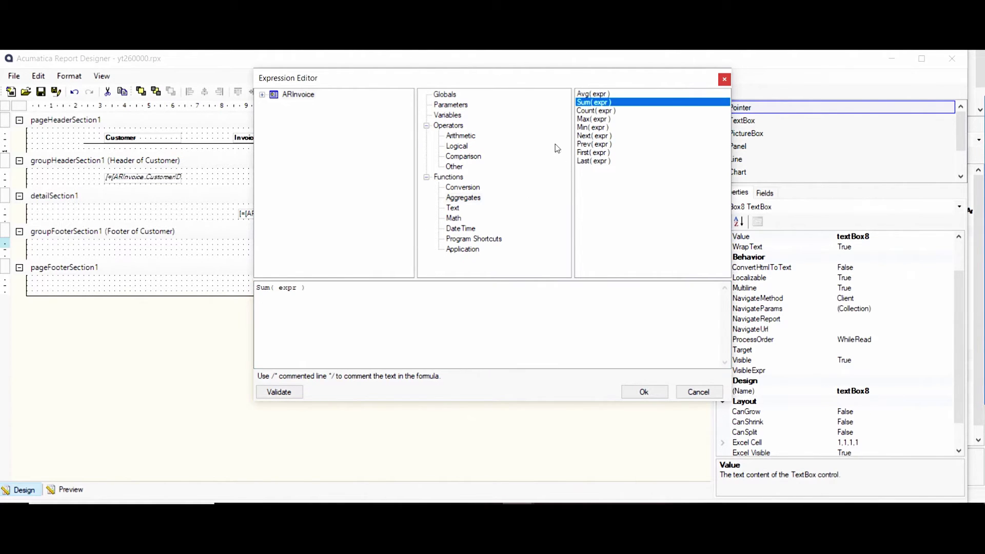
left_click_drag(299, 288, 280, 289)
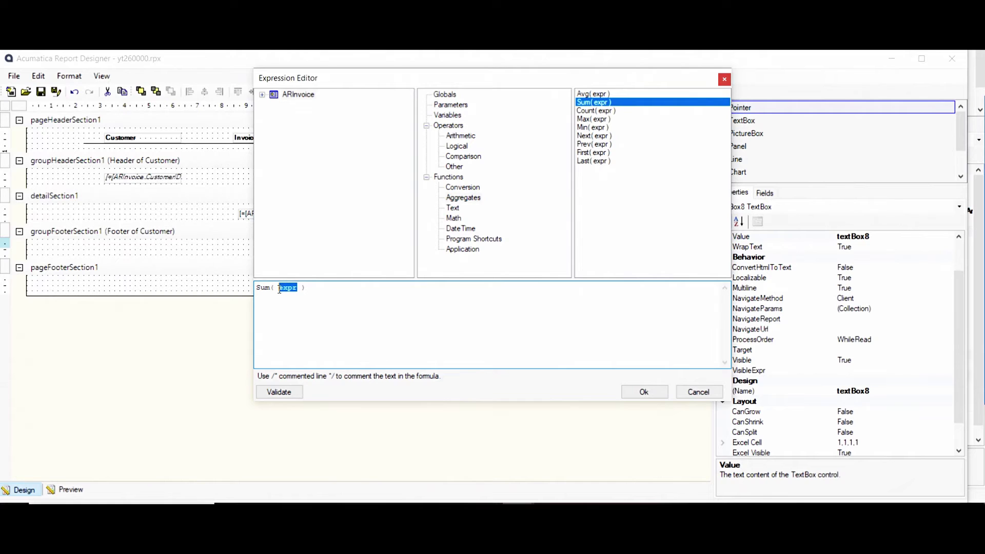
key("Delete")
left_click(639, 392)
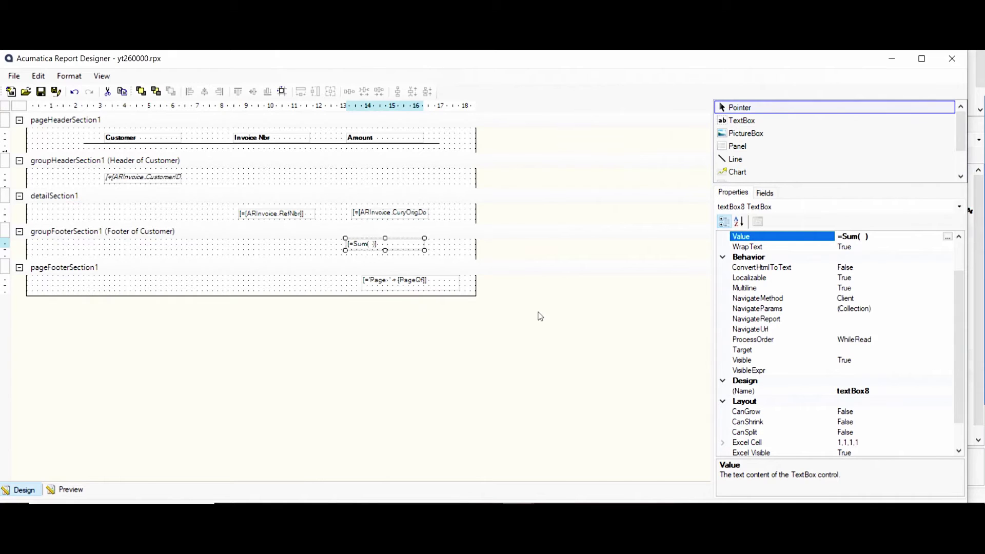
Copy the Value expression of the invoice amount text box in detailSection1
left_click(404, 208)
left_click(918, 237)
key("ctrl+c")
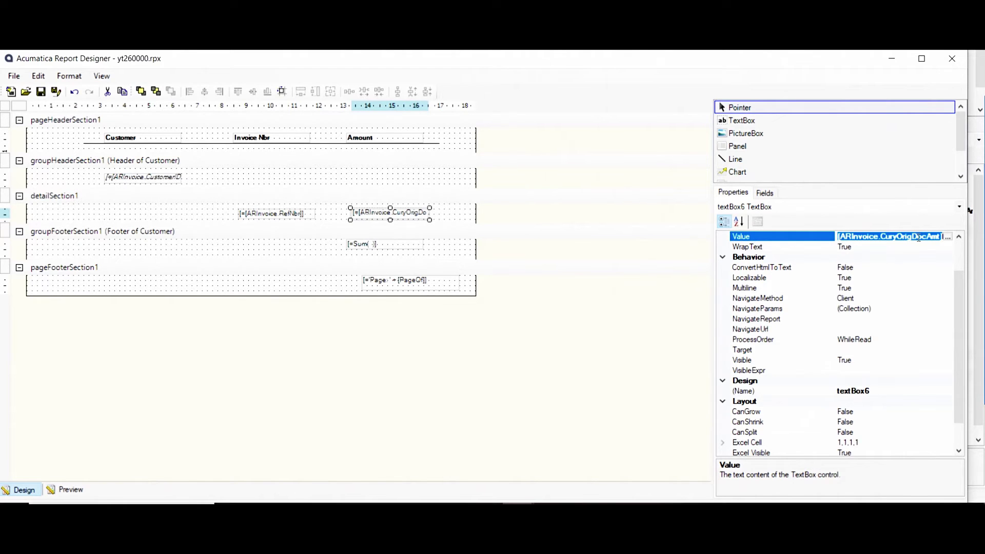
Complete the group footer text box's expression as =Sum([ARInvoice.CuryOrigDocAmt] ), validate it and accept it
left_click(361, 243)
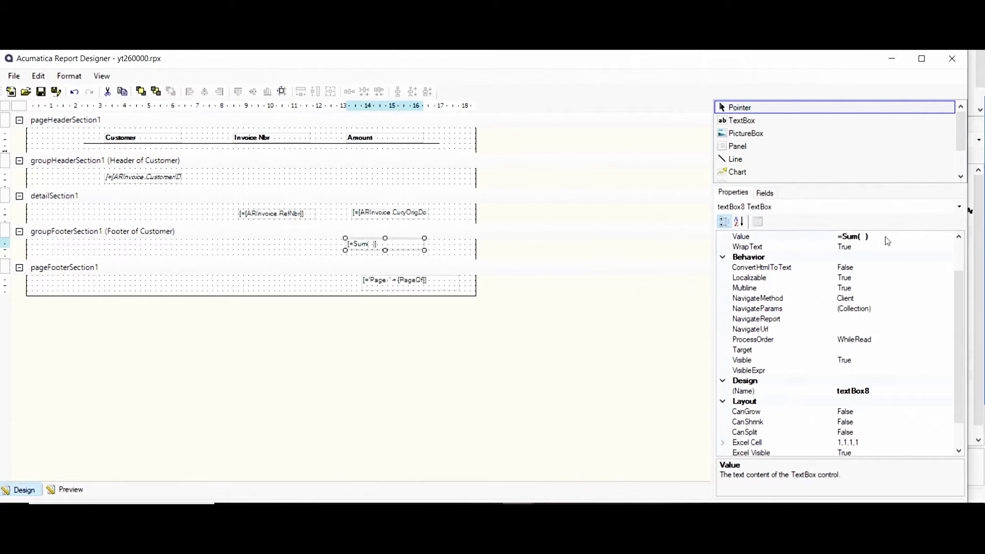
left_click(946, 239)
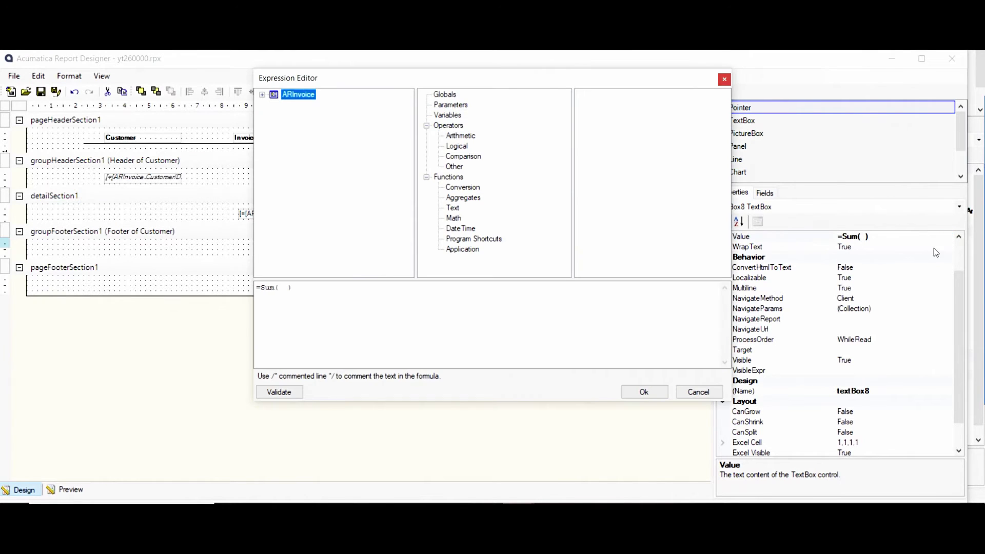
double_click(288, 297)
key("ctrl+v")
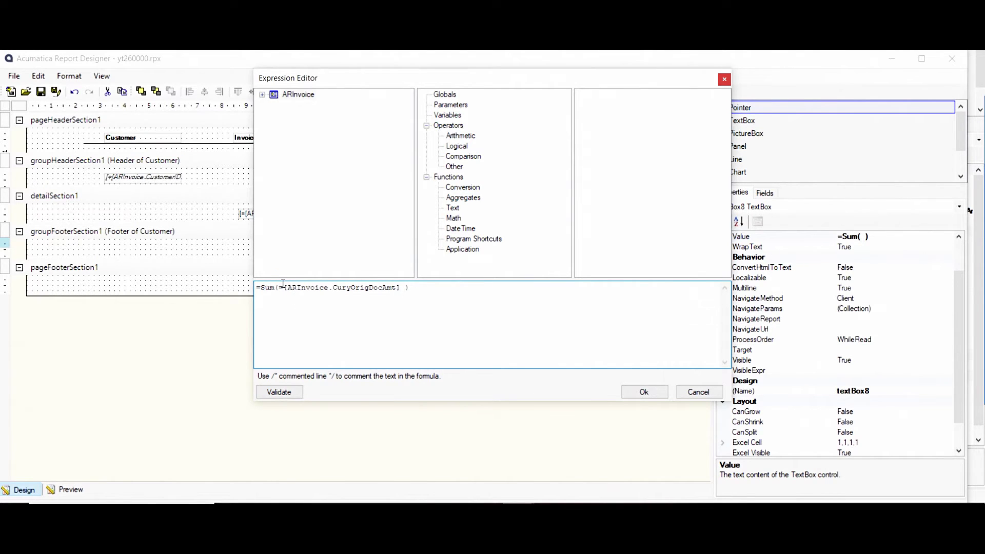
left_click(284, 288)
key("BackSpace")
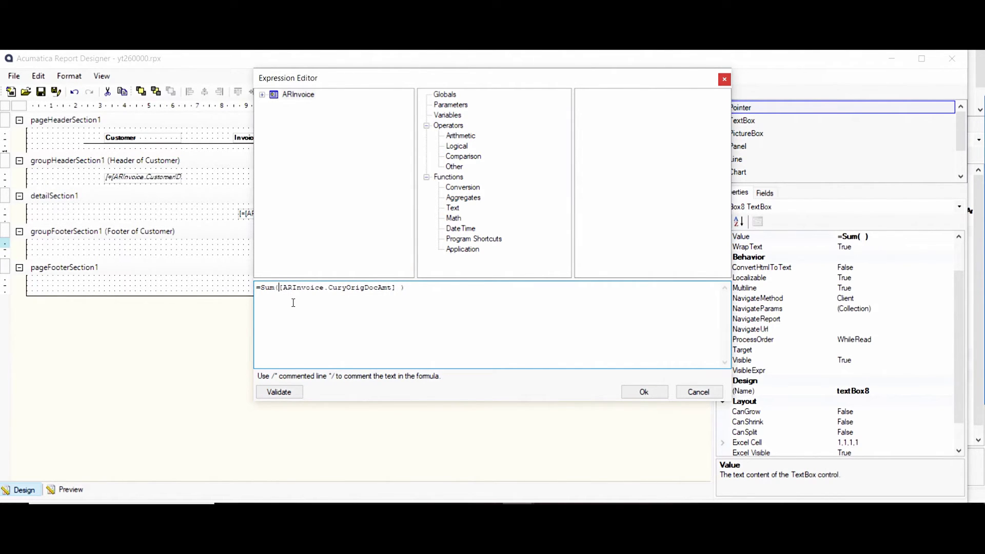
left_click(281, 392)
left_click(638, 393)
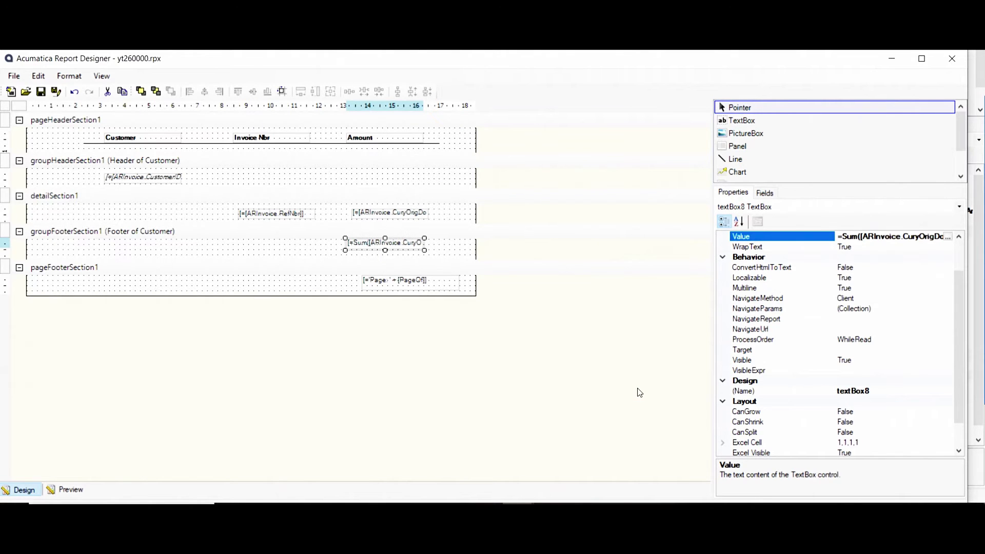
Preview the customer total, then move the Sum text box lower in the group footer and align it with the amount field
left_click(70, 489)
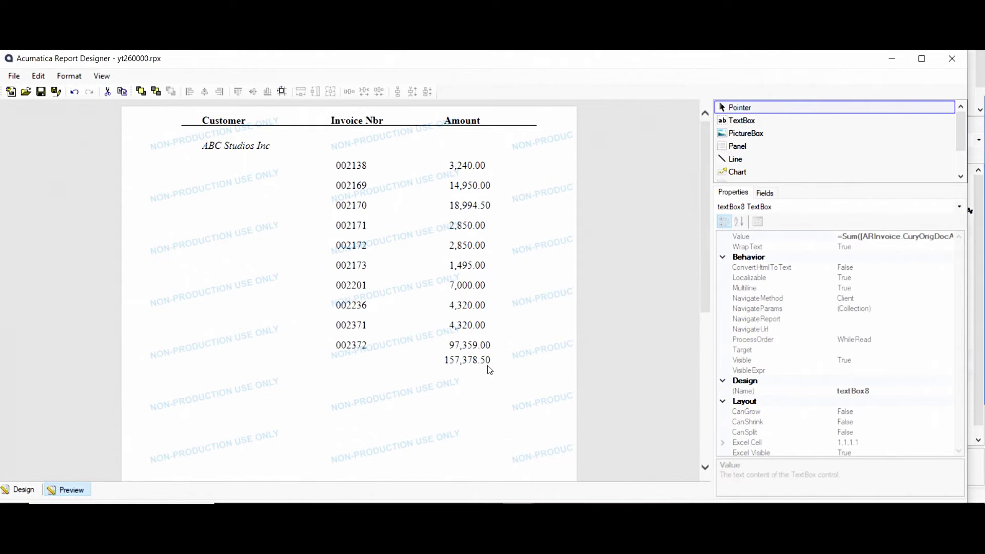
double_click(442, 362)
left_click(28, 488)
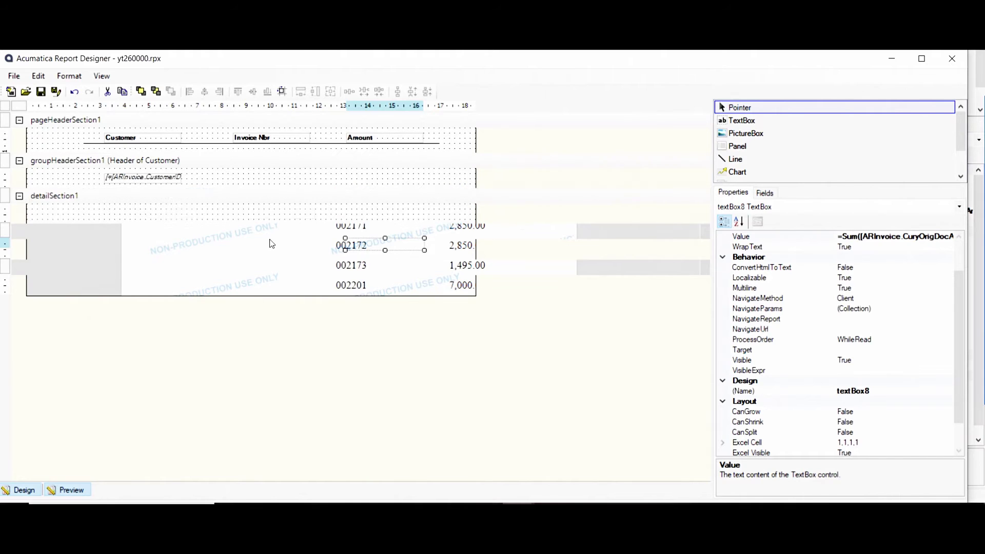
left_click_drag(373, 244, 380, 258)
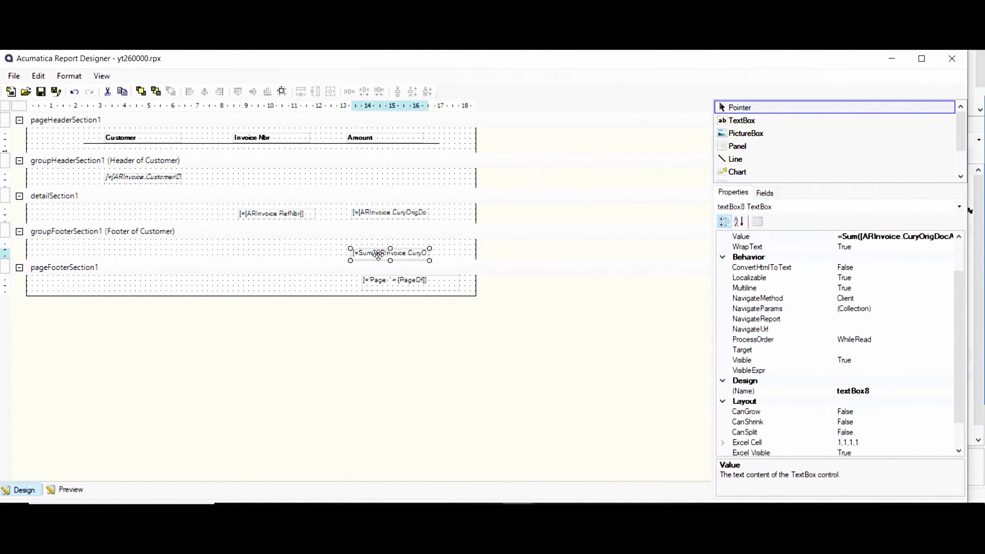
Set the Sum text box's font Bold to True and preview the report
scroll(769, 262, "up", 2)
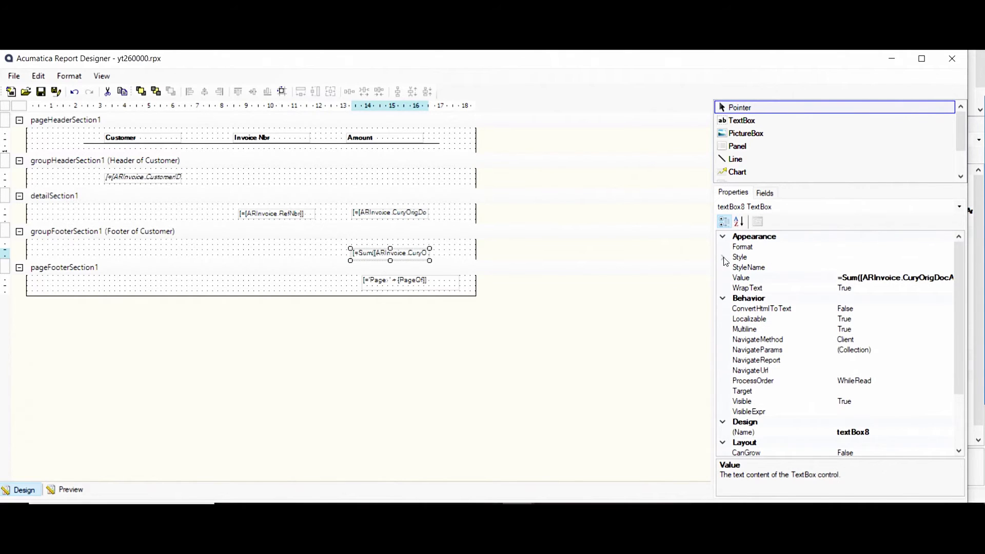
double_click(768, 259)
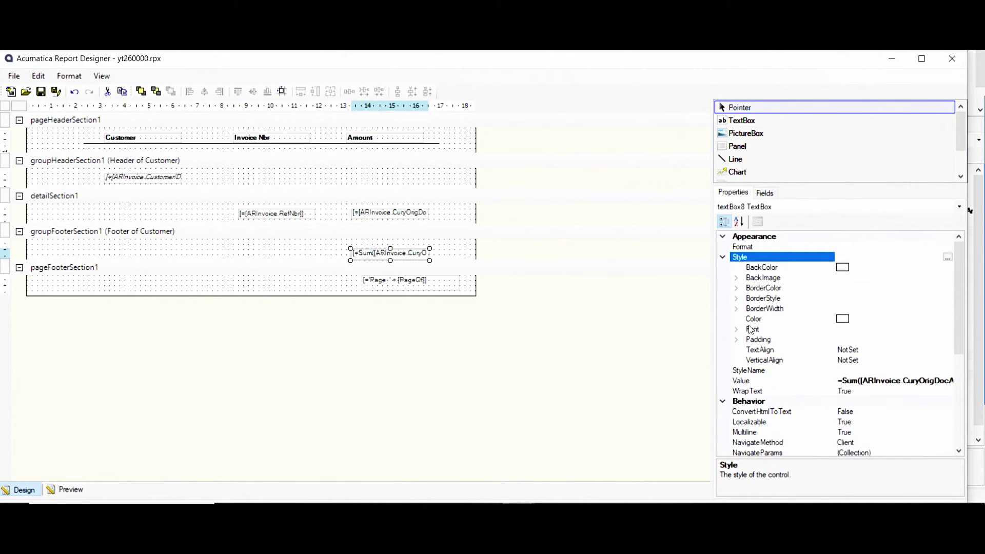
left_click(735, 340)
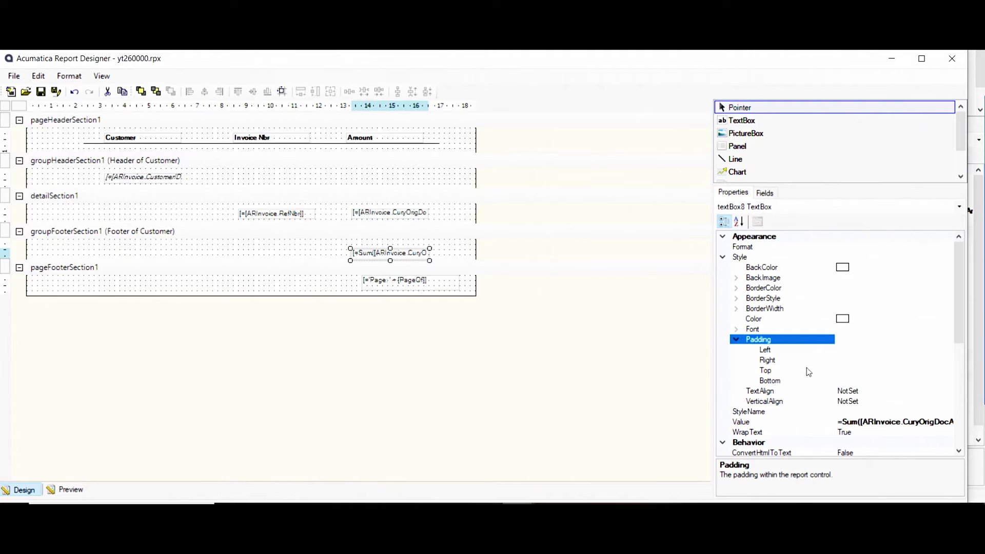
double_click(841, 330)
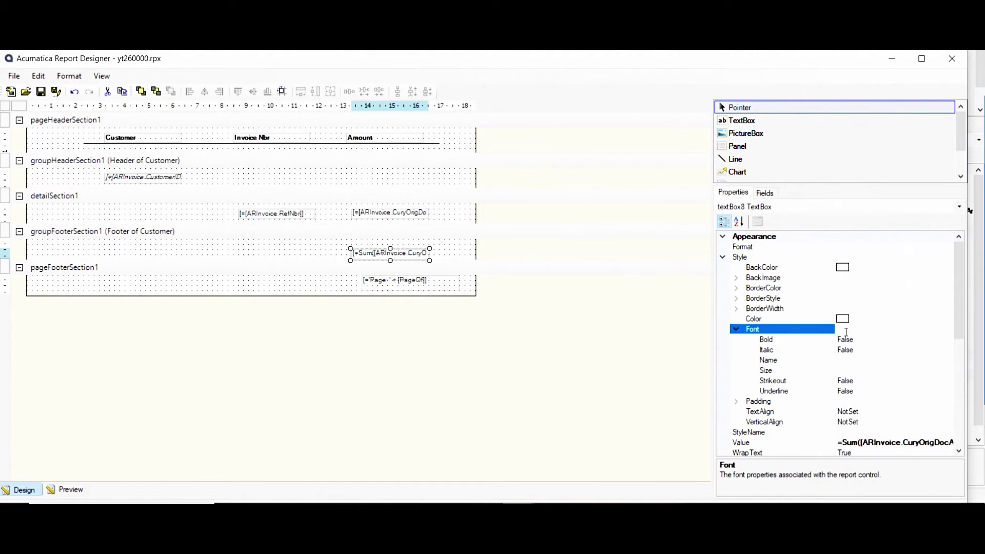
double_click(857, 339)
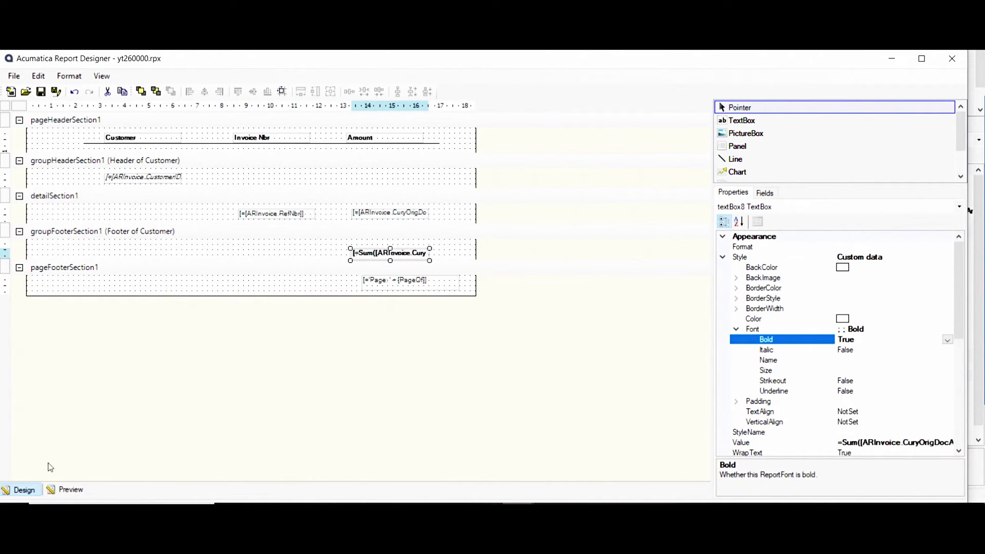
left_click(66, 487)
left_click(65, 487)
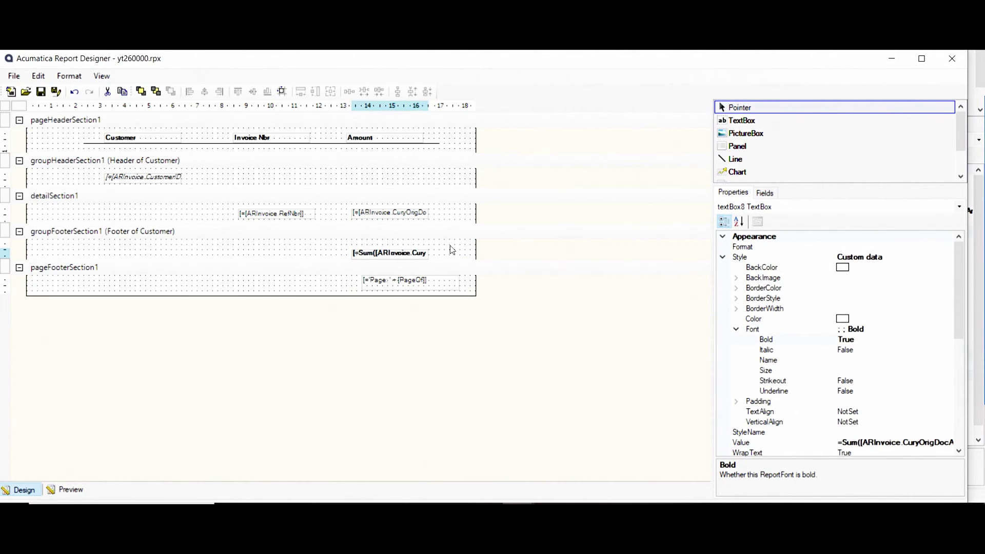
Nudge the Sum text box up one grid step within the group footer
left_click(450, 246)
left_click(405, 260)
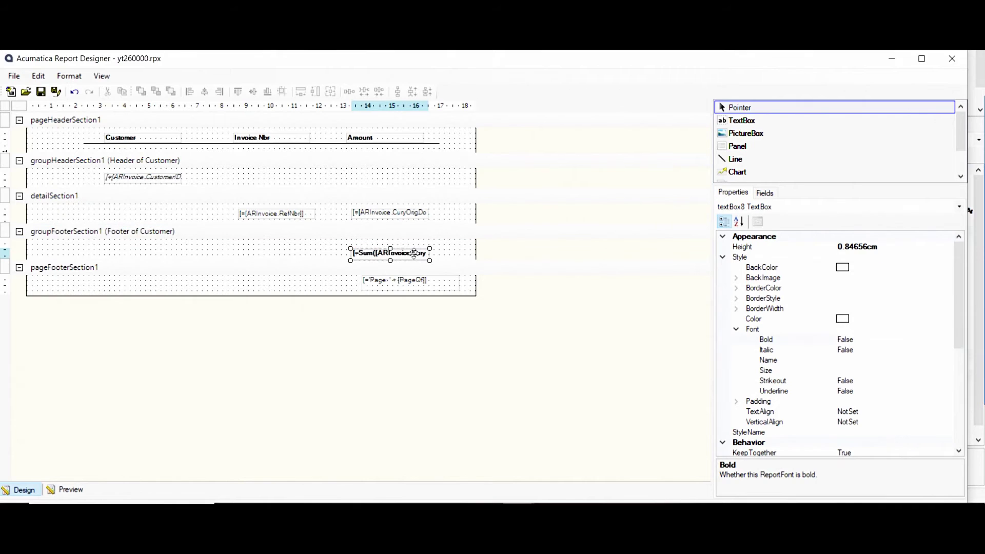
key("Up")
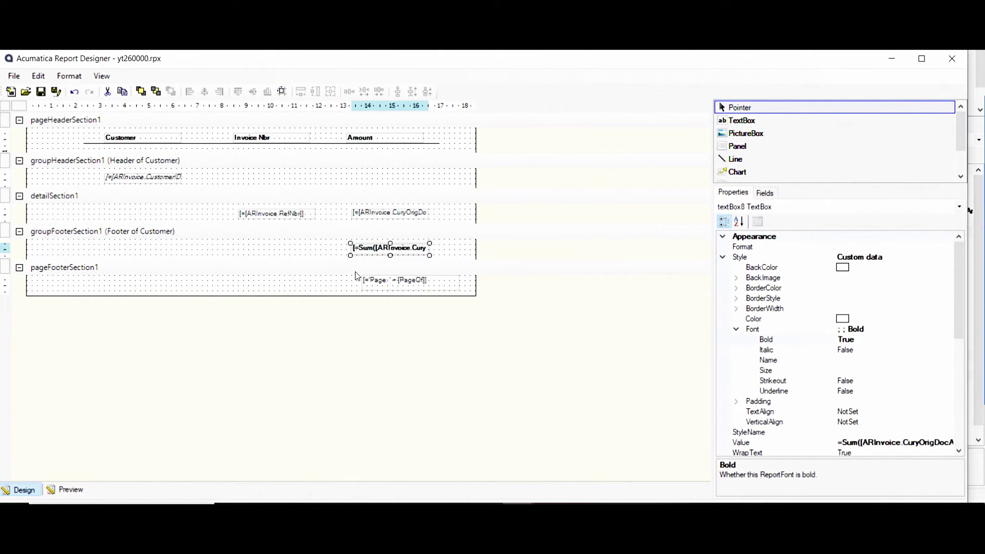
Insert a line in the customer group footer near the Sum text box and increase the group footer's height
left_click(799, 163)
left_click(439, 259)
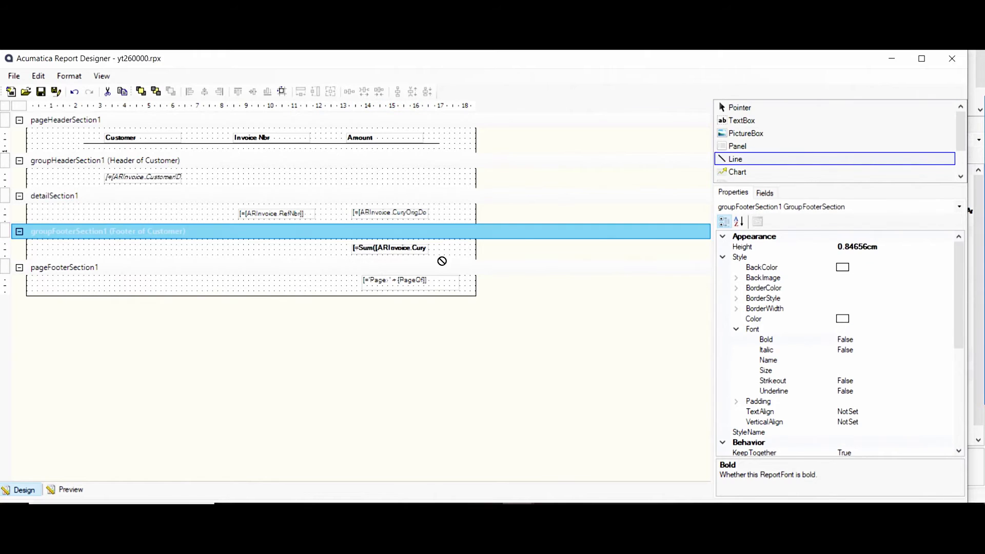
left_click(439, 259)
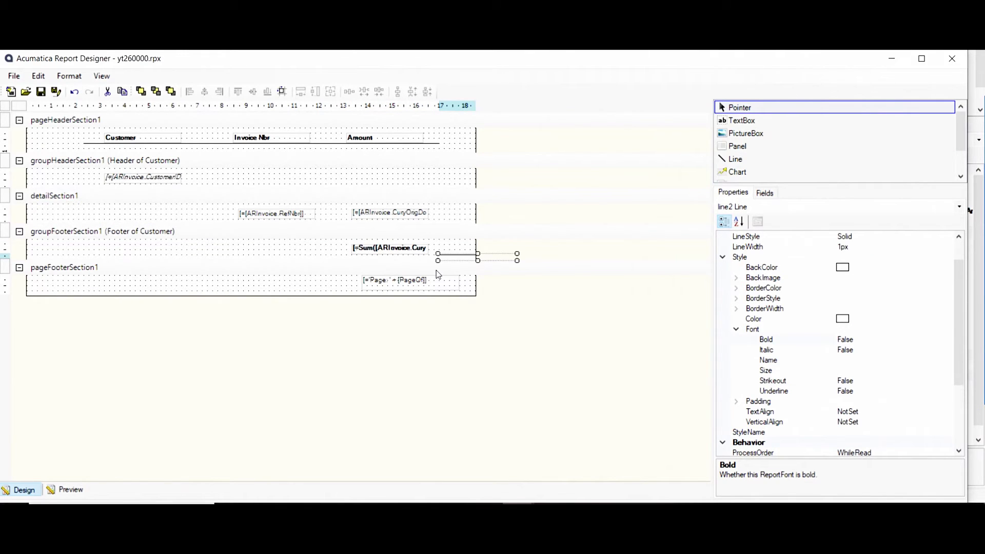
left_click(420, 260)
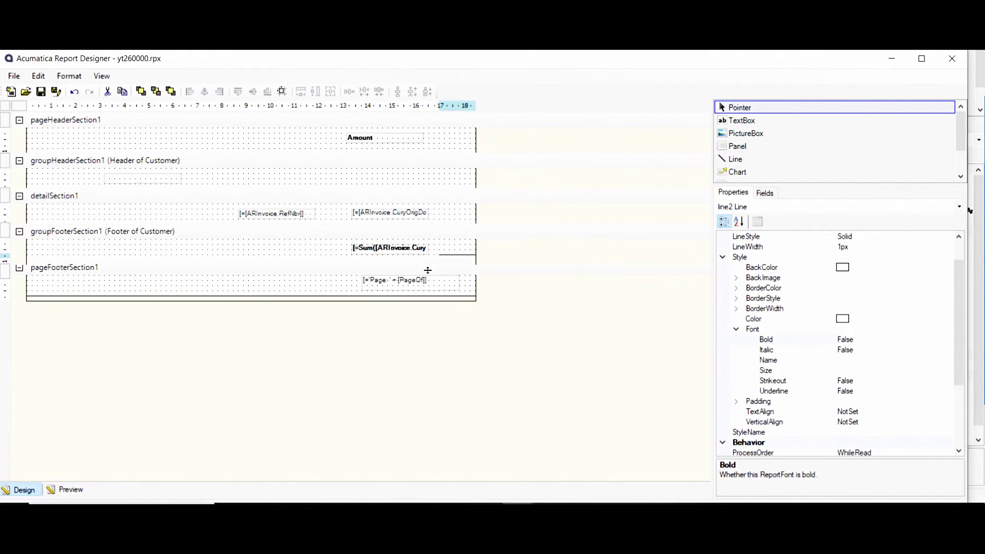
left_click_drag(430, 273, 431, 274)
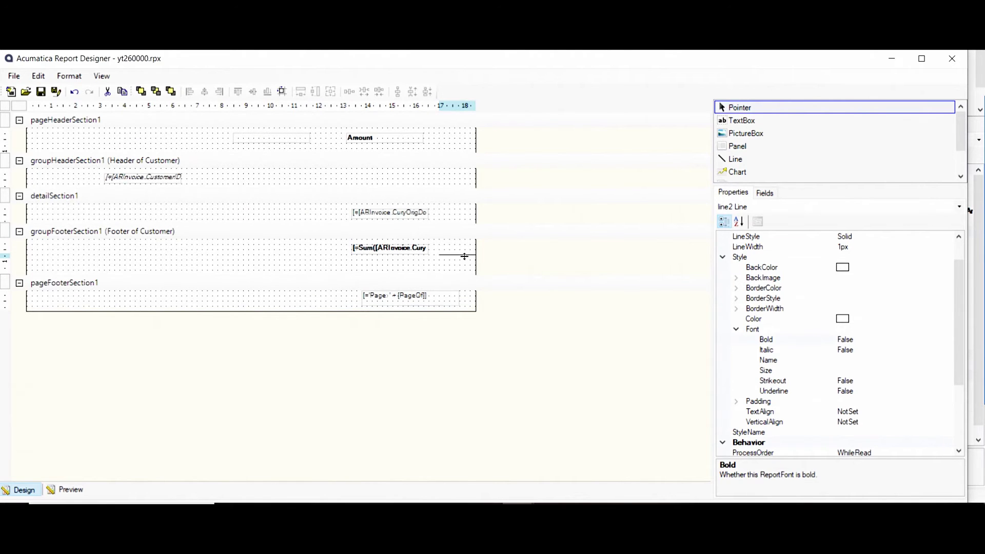
Move the line below the Sum text box, stretch it across nearly the full report width, and preview the report
left_click(447, 255)
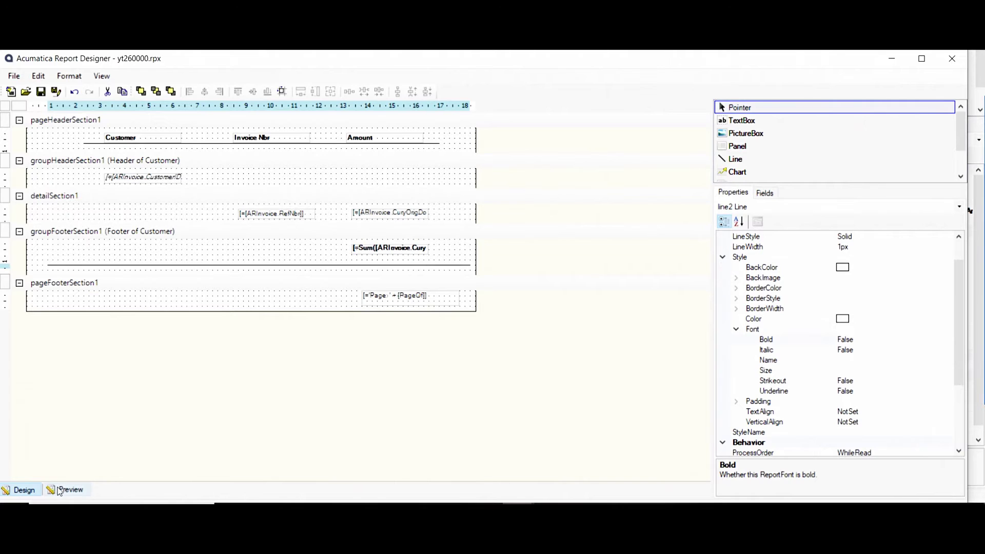
left_click(62, 492)
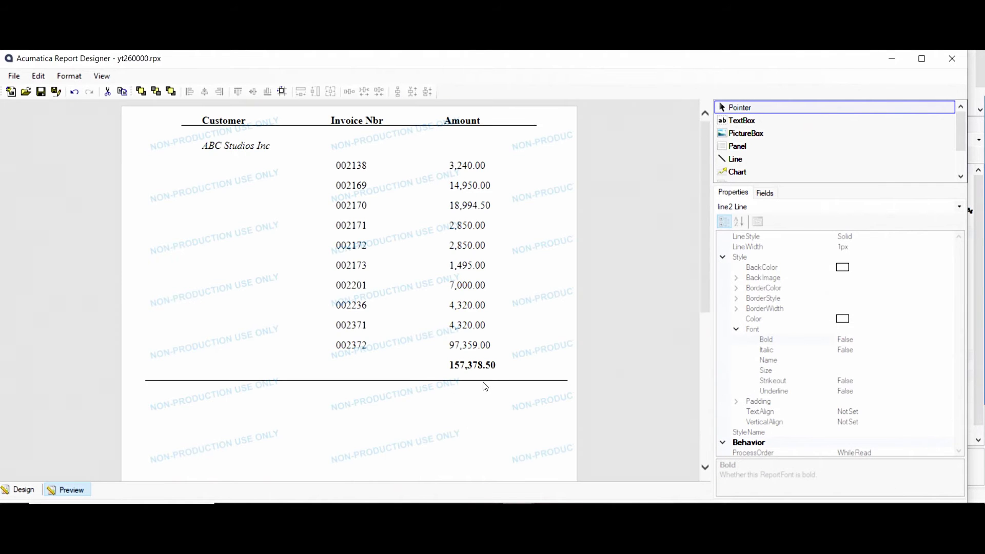
left_click(19, 493)
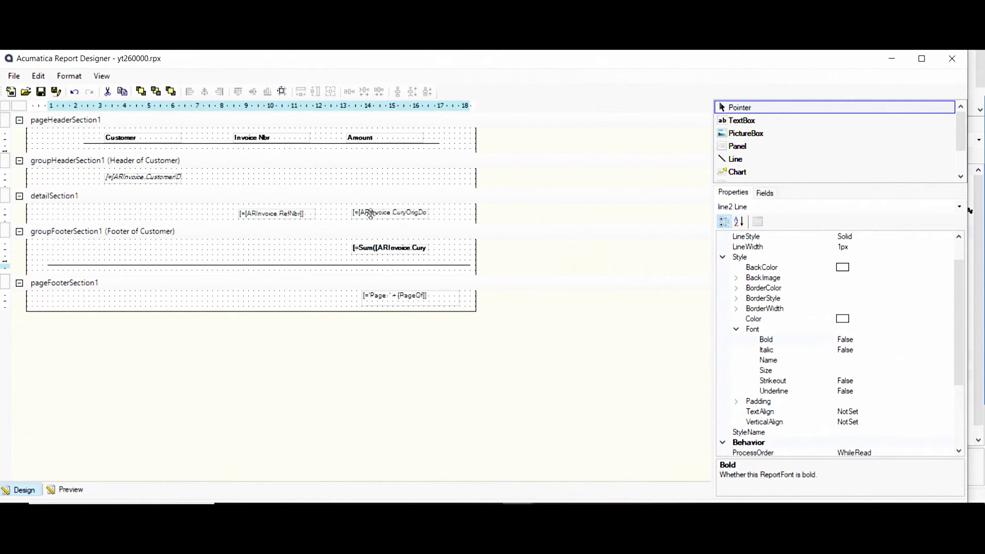
Add a report footer section and reduce its height to about 0.85 cm
right_click(532, 335)
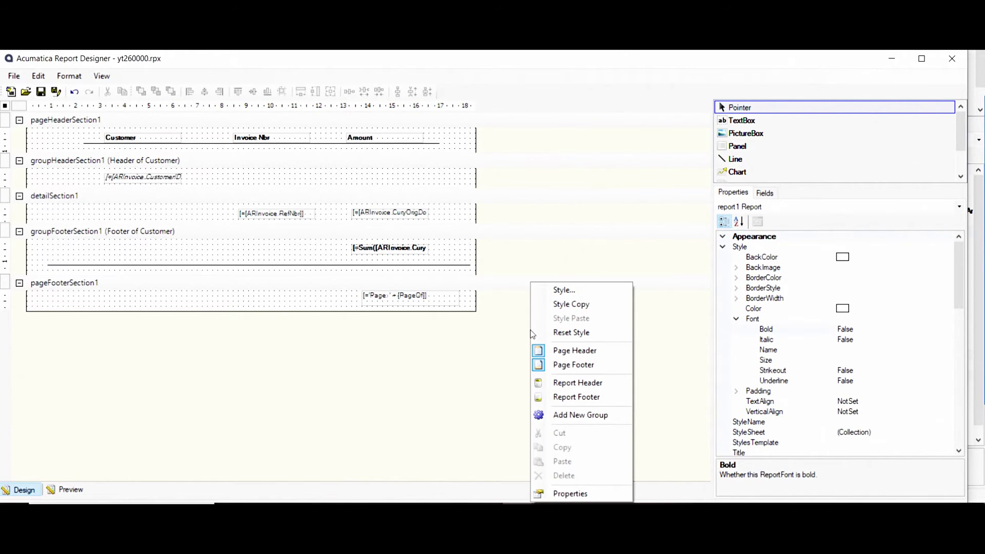
left_click(548, 398)
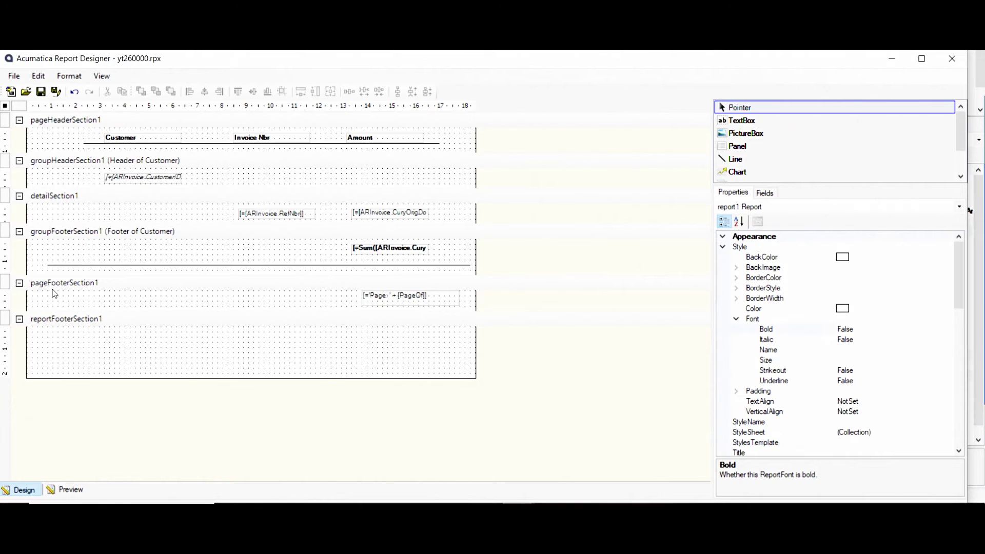
left_click(53, 289)
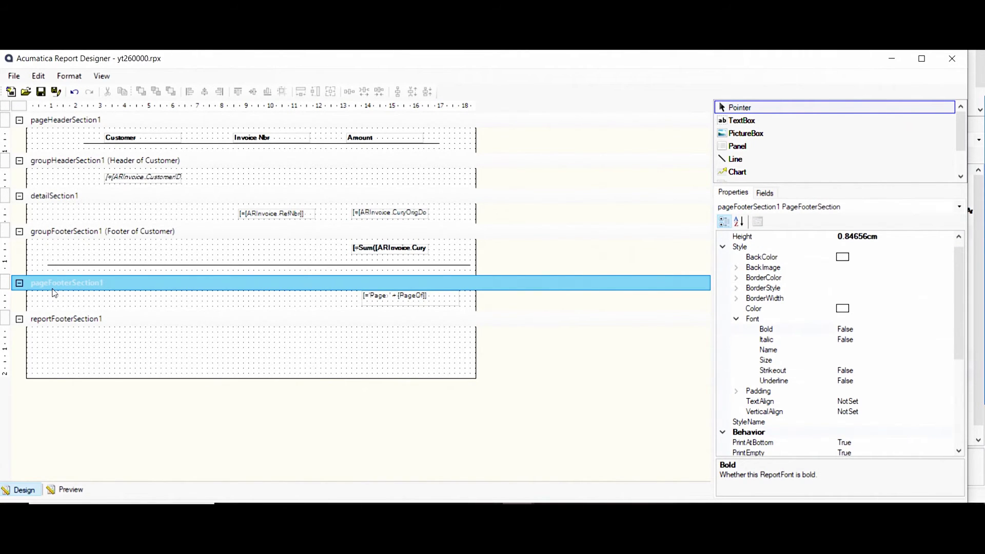
left_click(57, 362)
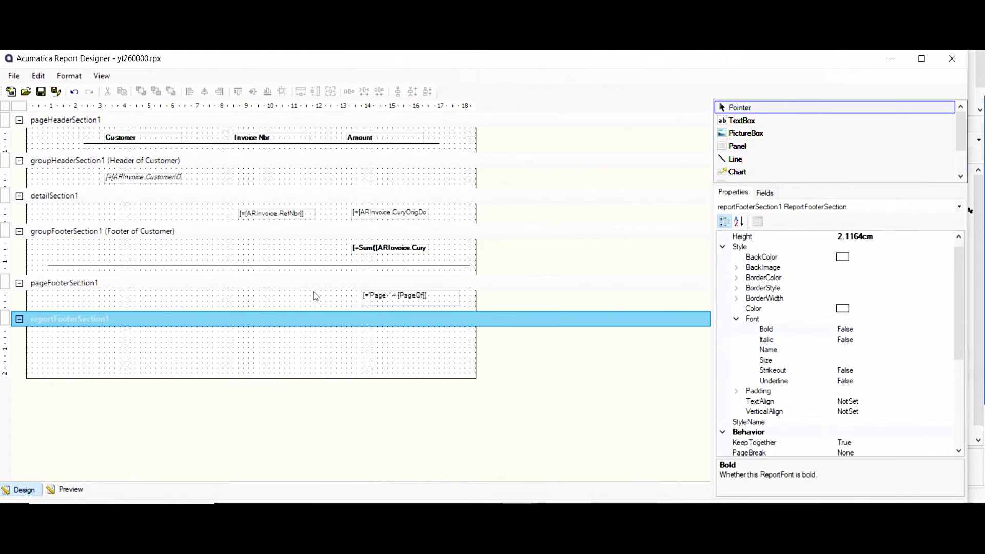
left_click(322, 377)
left_click_drag(319, 358, 321, 347)
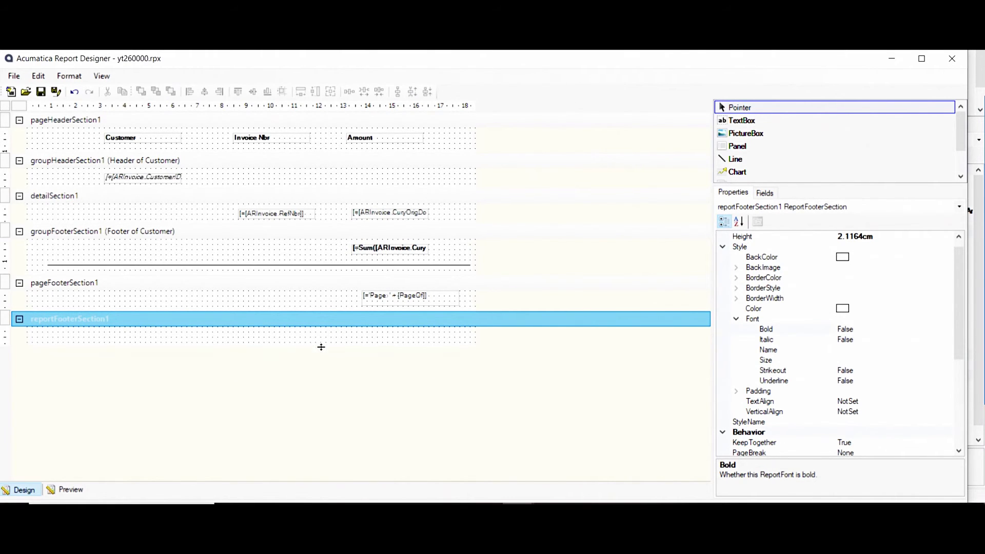
Copy the page number text box from the page footer into the report footer
left_click(401, 296)
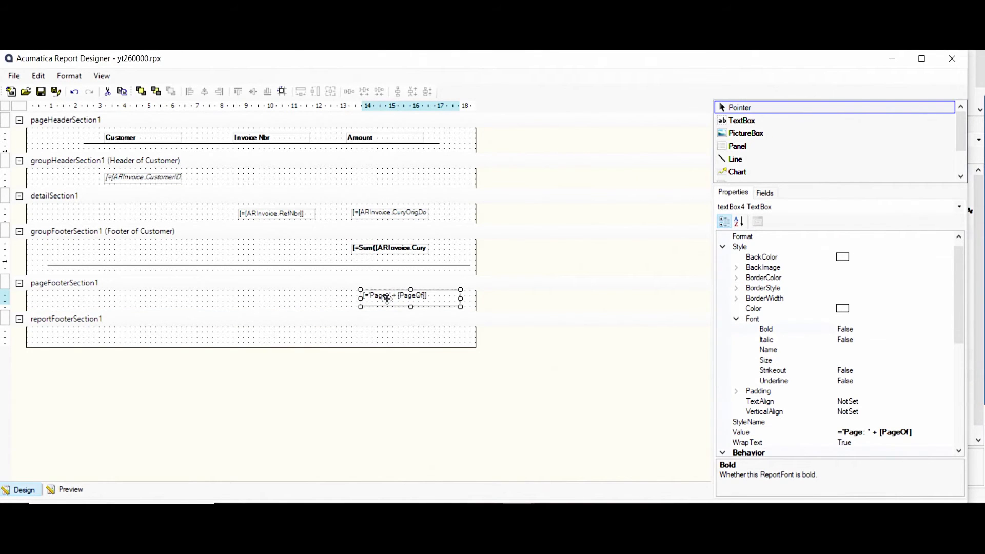
left_click(349, 338)
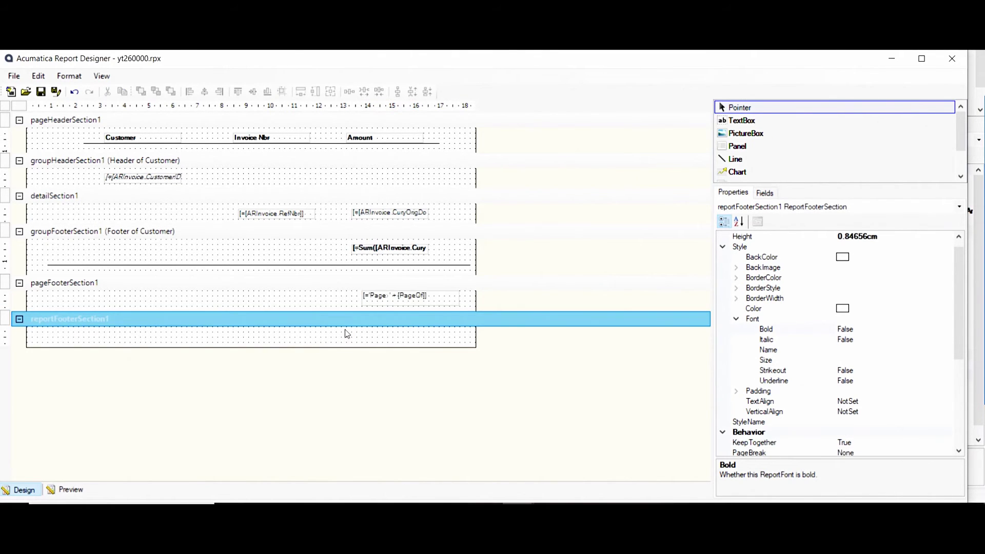
key("ctrl+v")
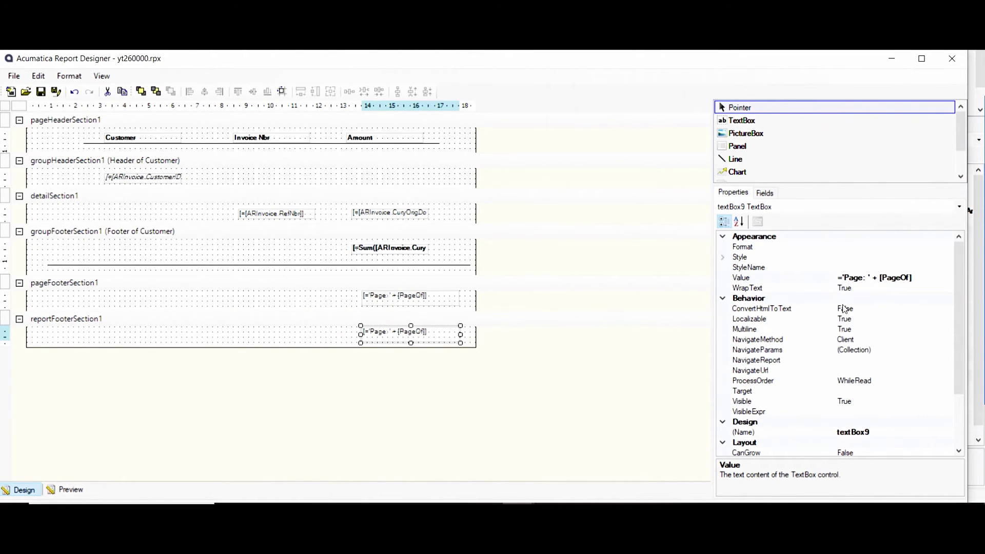
Replace the copied report footer text box's page expression with Sum([ARInvoice.CuryOrigDocAmt])
left_click(936, 278)
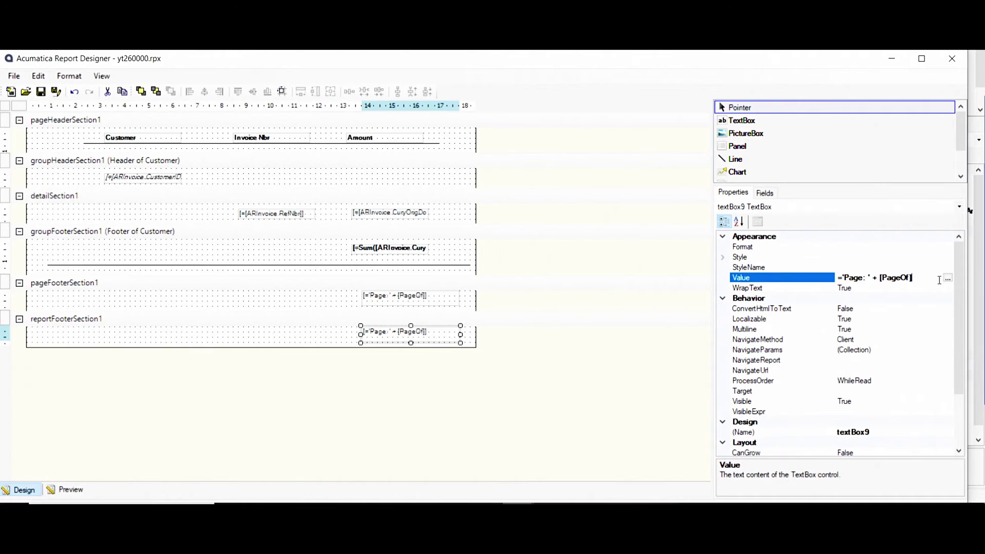
left_click(947, 279)
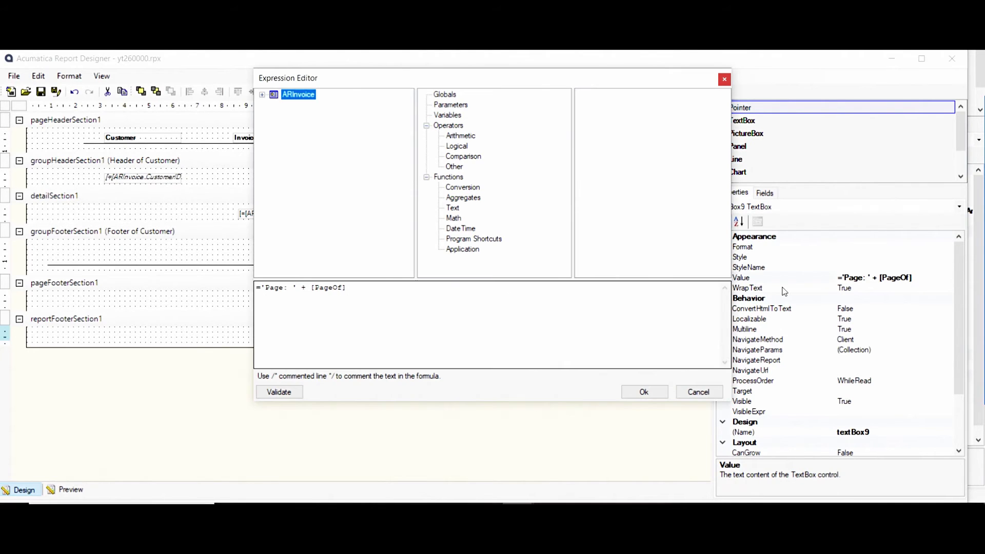
left_click_drag(352, 299, 232, 303)
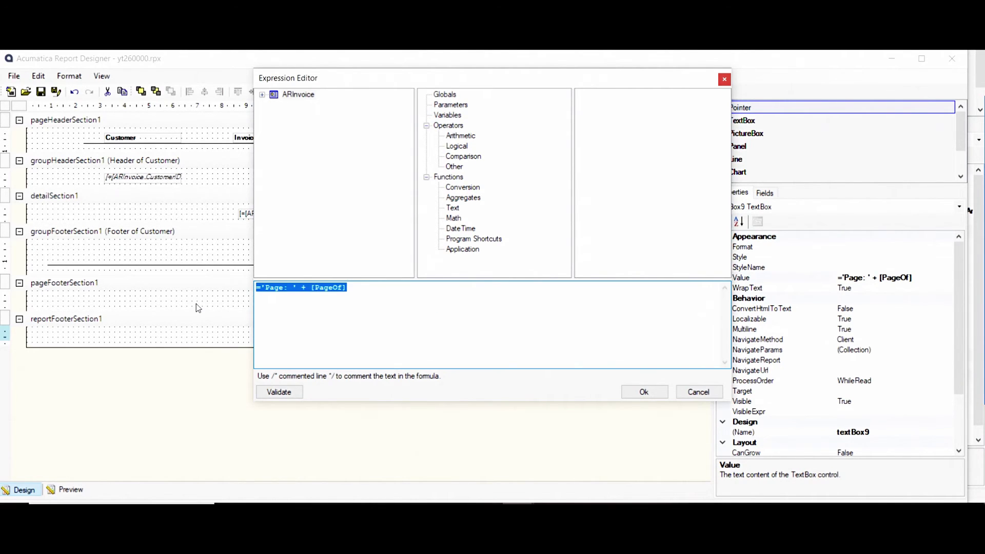
key("Delete")
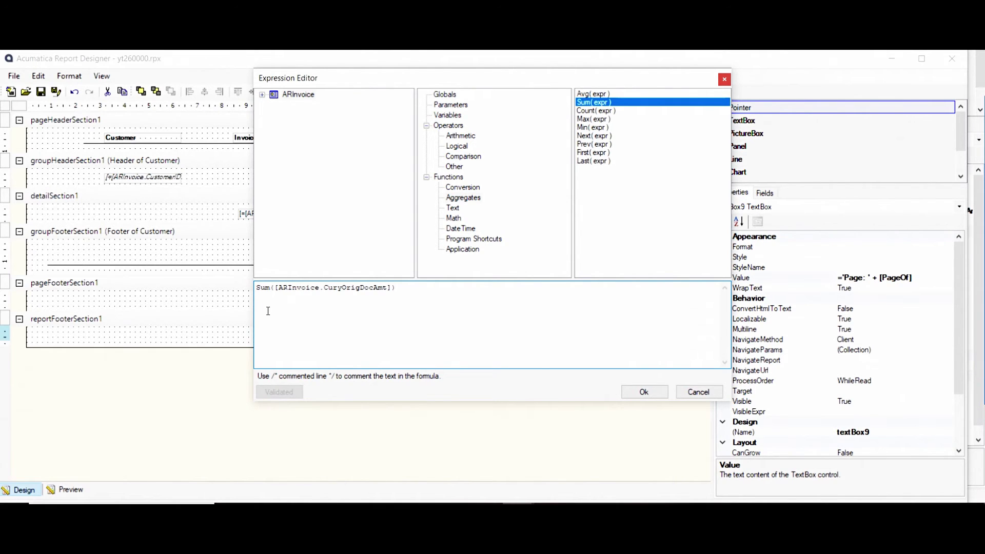
Extend the expression to 'Subtotal: ' + Sum([ARInvoice.CuryOrigDocAmt]), validate it and accept it
type("'Subtotal")
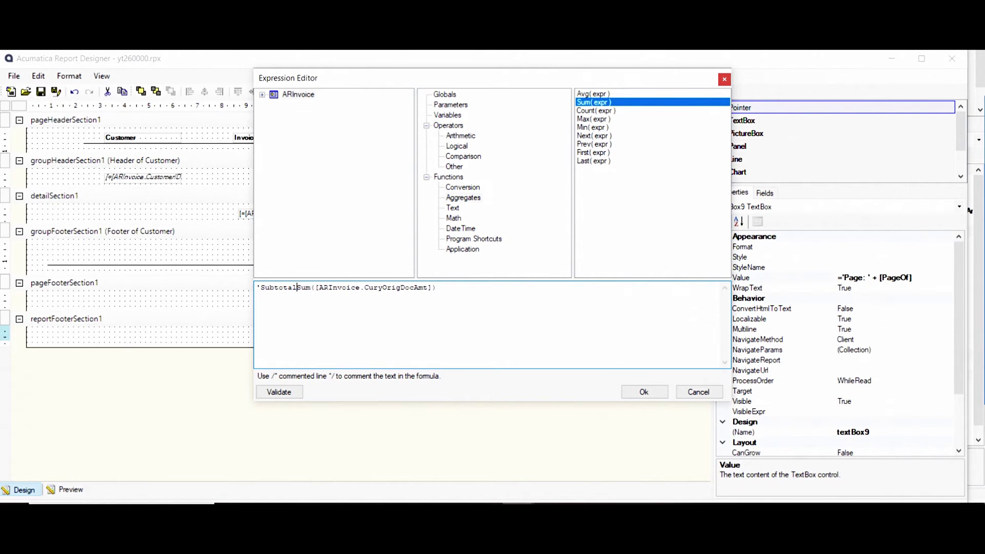
type("'")
key("Left")
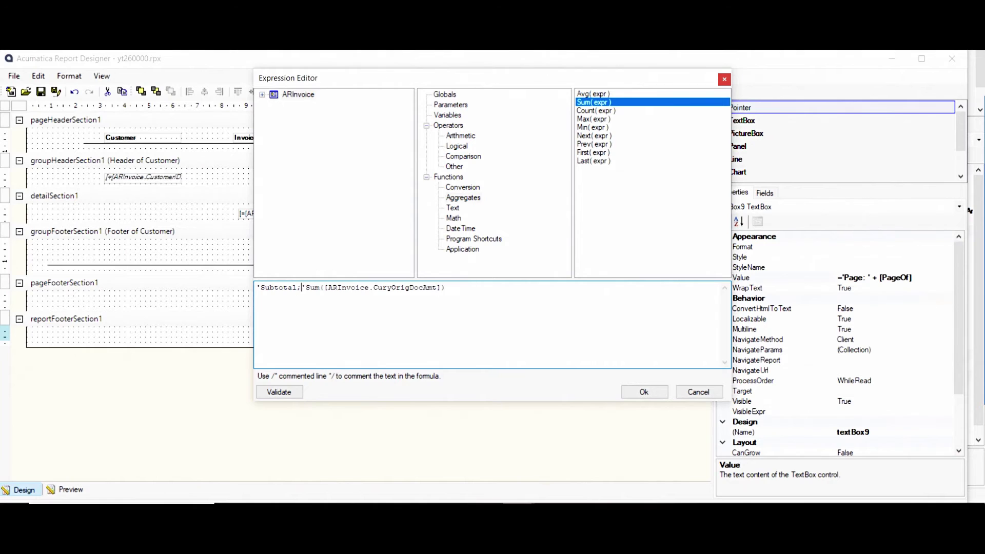
type(":")
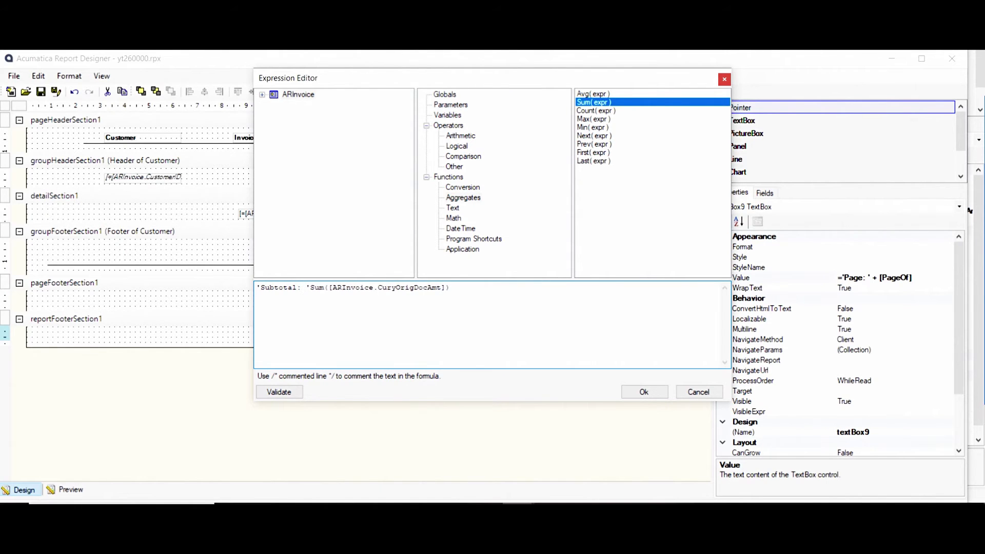
key("Right")
type("+")
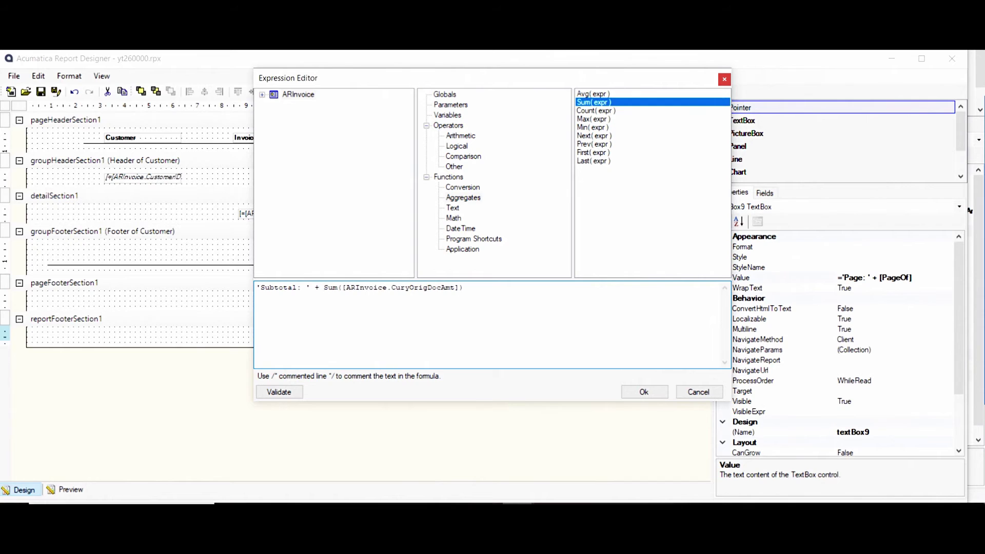
left_click(281, 392)
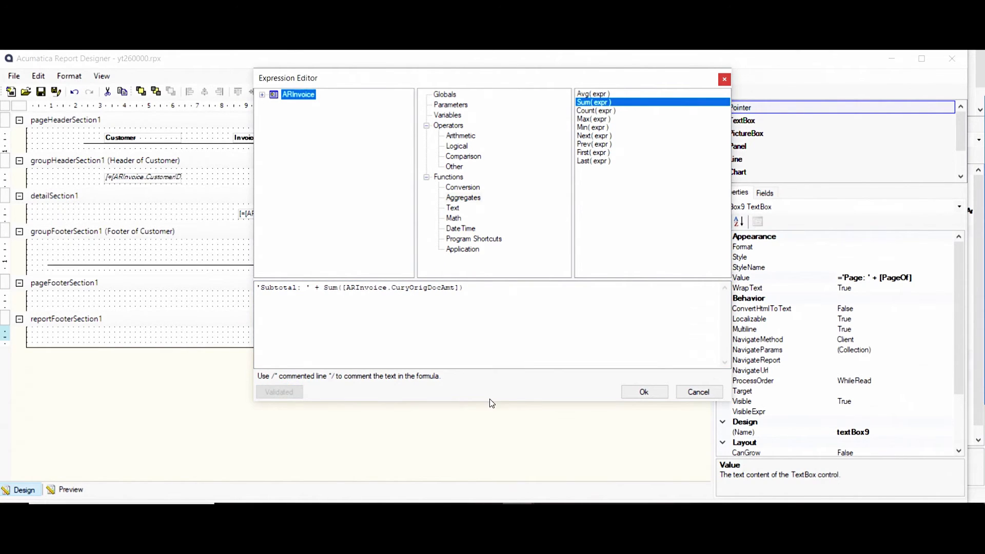
left_click(639, 392)
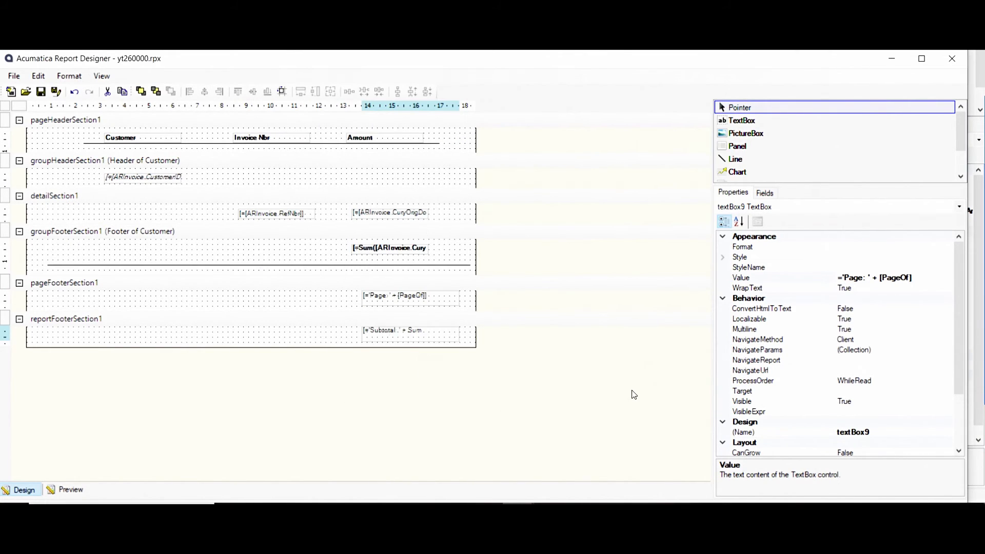
Set the Subtotal text box's font Bold to True and preview the customer total and report subtotal
left_click(724, 258)
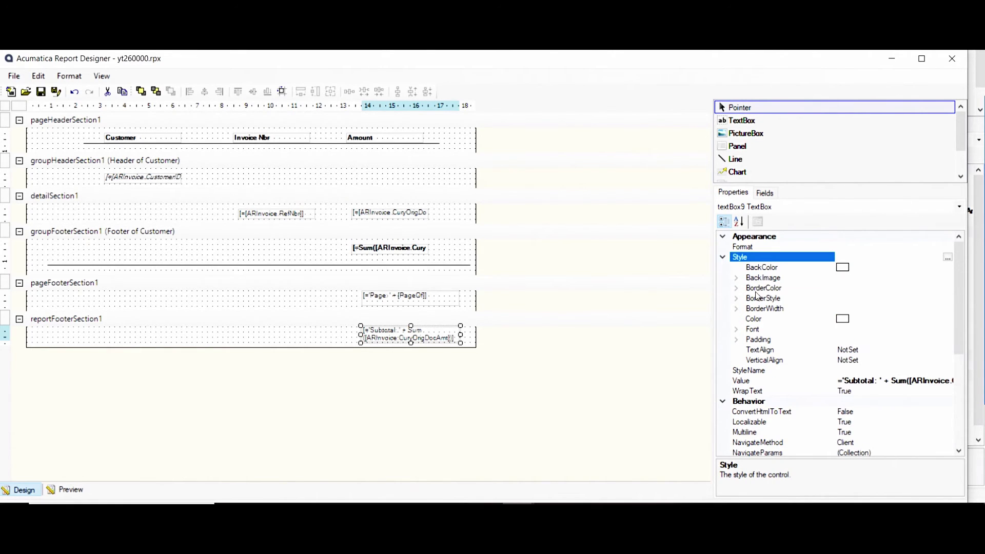
left_click(738, 329)
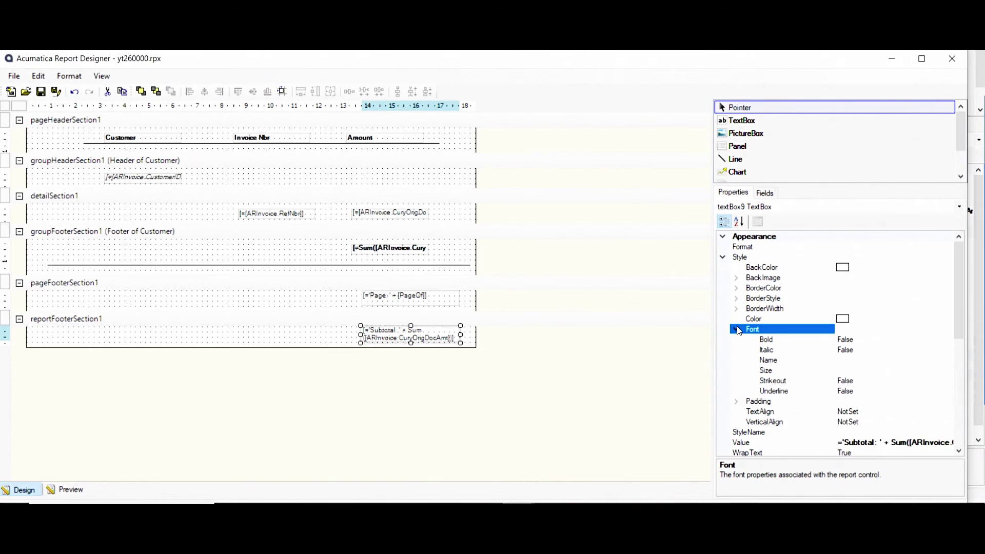
double_click(876, 339)
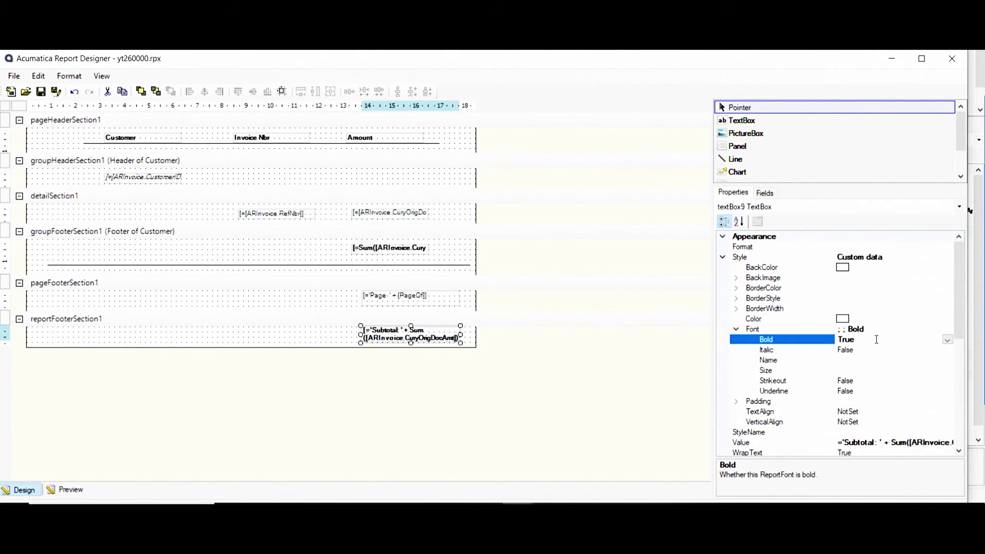
left_click(128, 361)
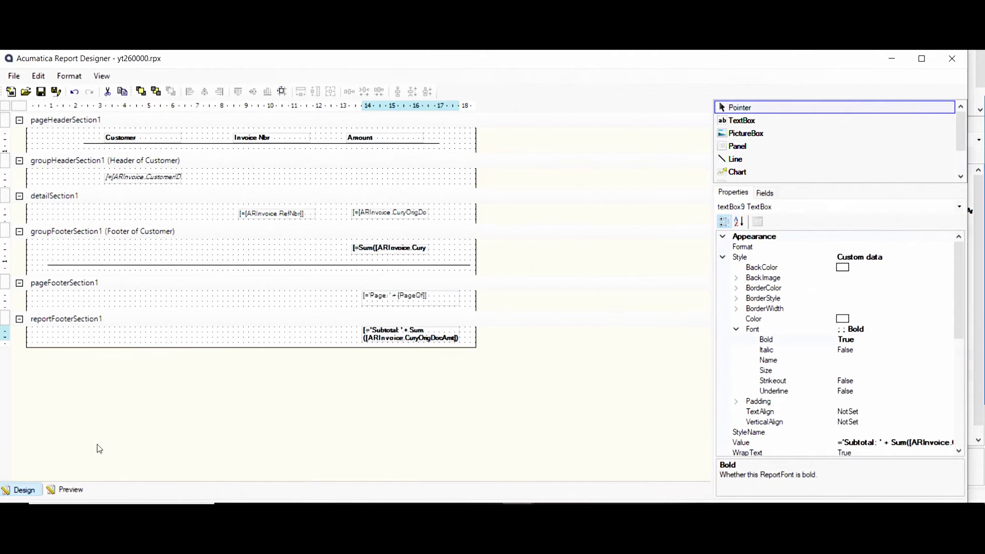
left_click(76, 494)
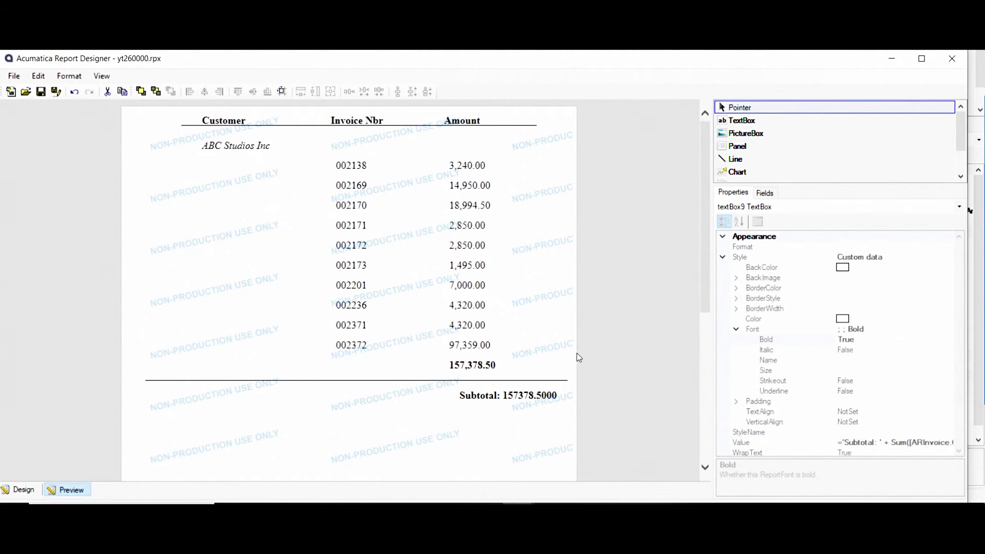
left_click_drag(449, 365, 519, 424)
left_click(519, 428)
Save yt260000.rpx to the server as a new version with the description "total and subtotal"
left_click(7, 73)
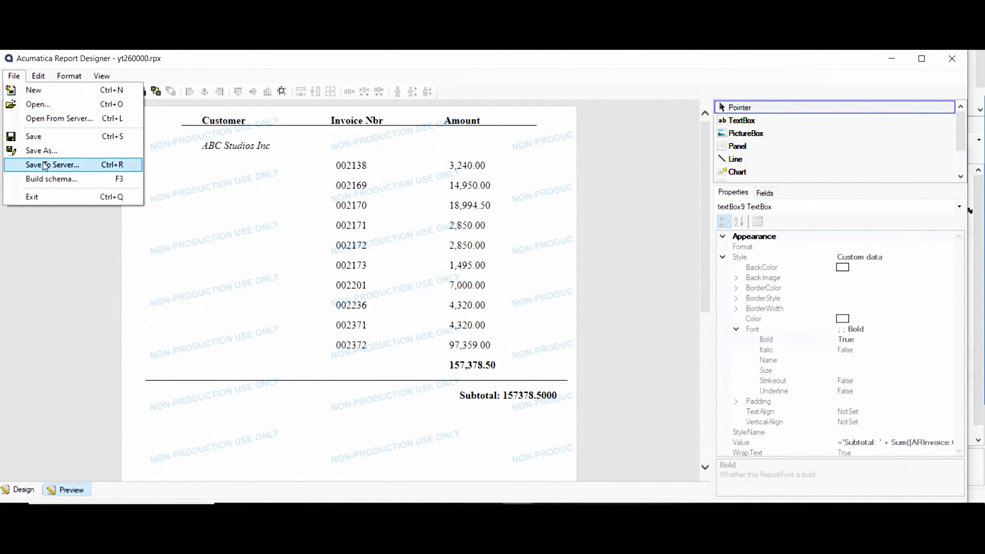
left_click(41, 164)
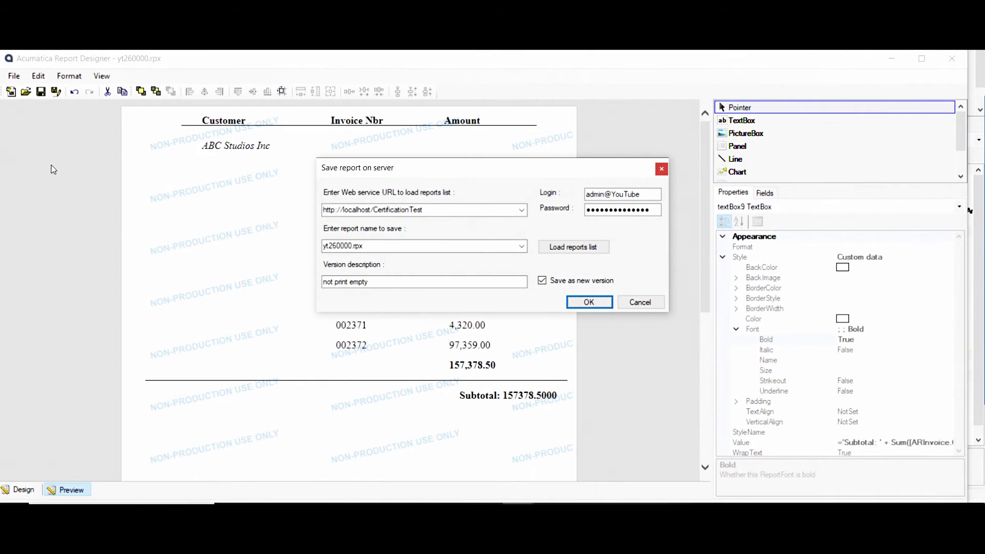
left_click(395, 281)
left_click_drag(395, 281, 275, 270)
key("BackSpace")
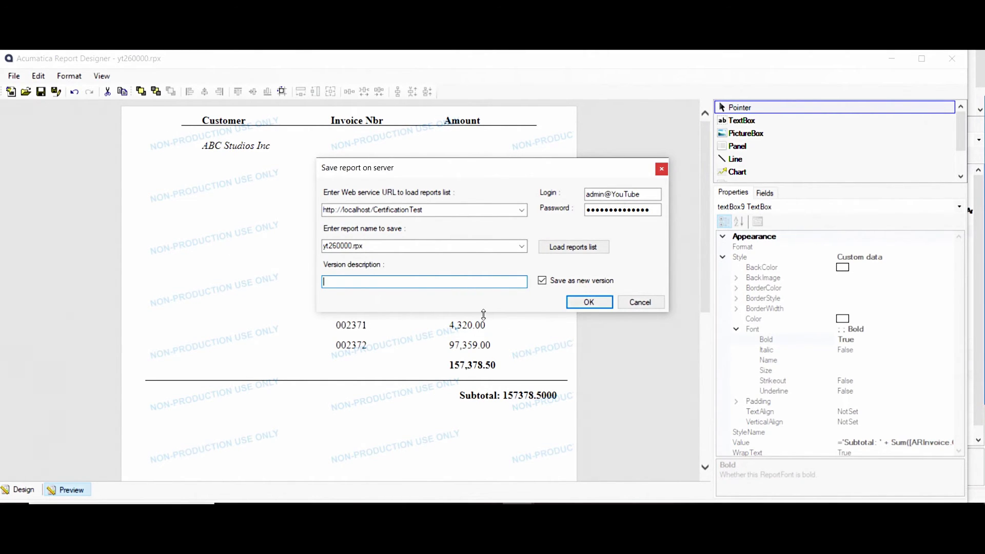
type("total and subtotal")
key("Return")
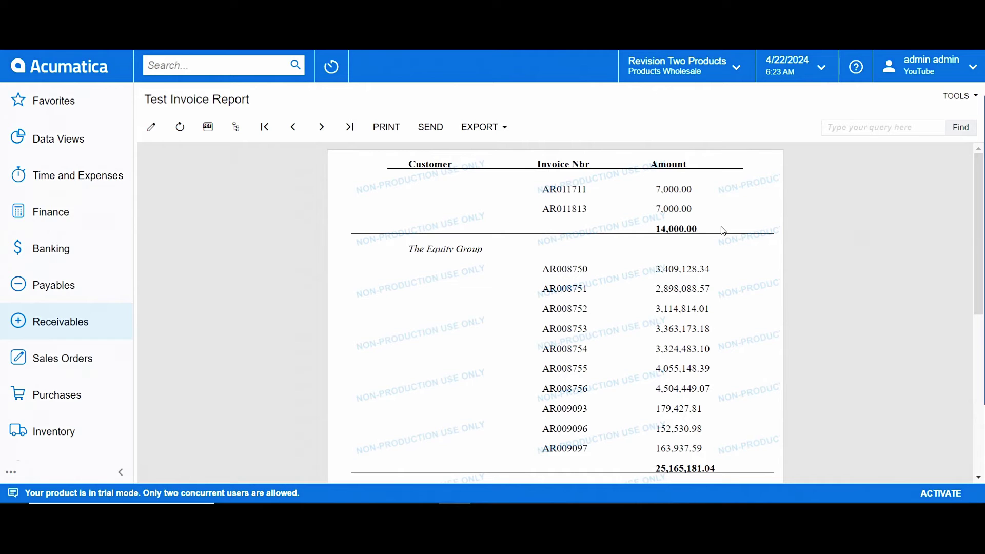
Examine the customer totals in Acumatica's Test Invoice Report and go to its last page to check the subtotal
left_click_drag(656, 230, 697, 218)
scroll(708, 240, "down", 4)
scroll(698, 364, "down", 2)
left_click(351, 127)
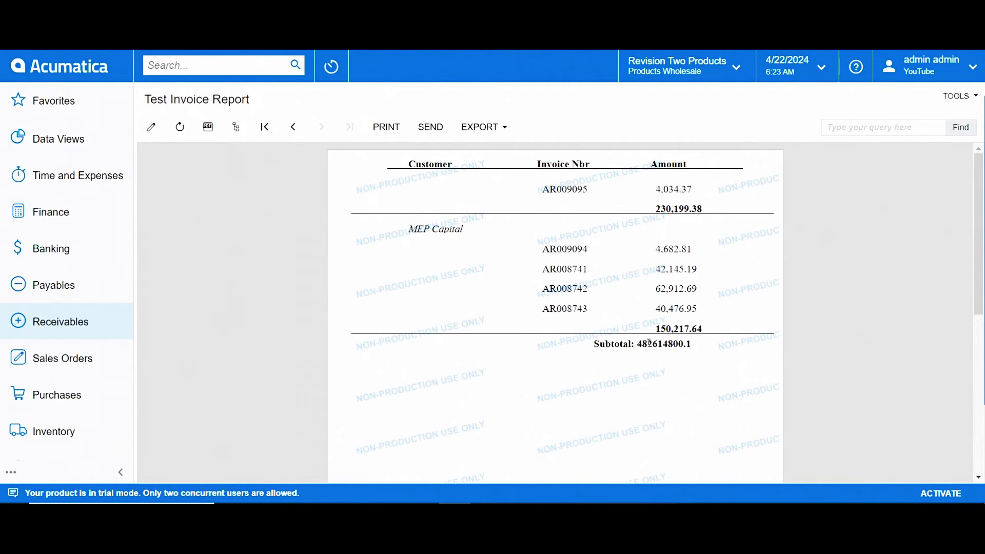
Compare the number format of the report subtotal with the MEP Capital customer total above it
left_click_drag(637, 347, 706, 347)
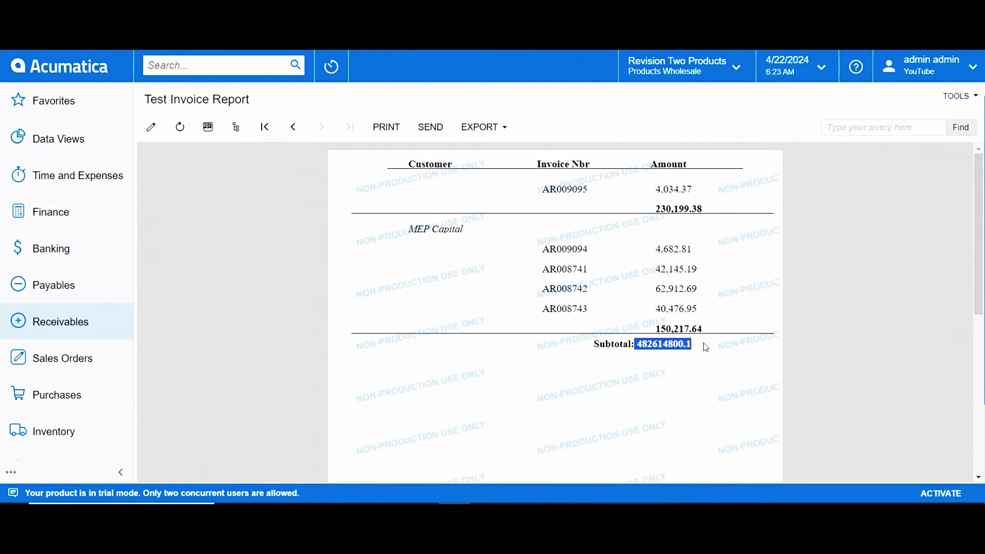
left_click(706, 348)
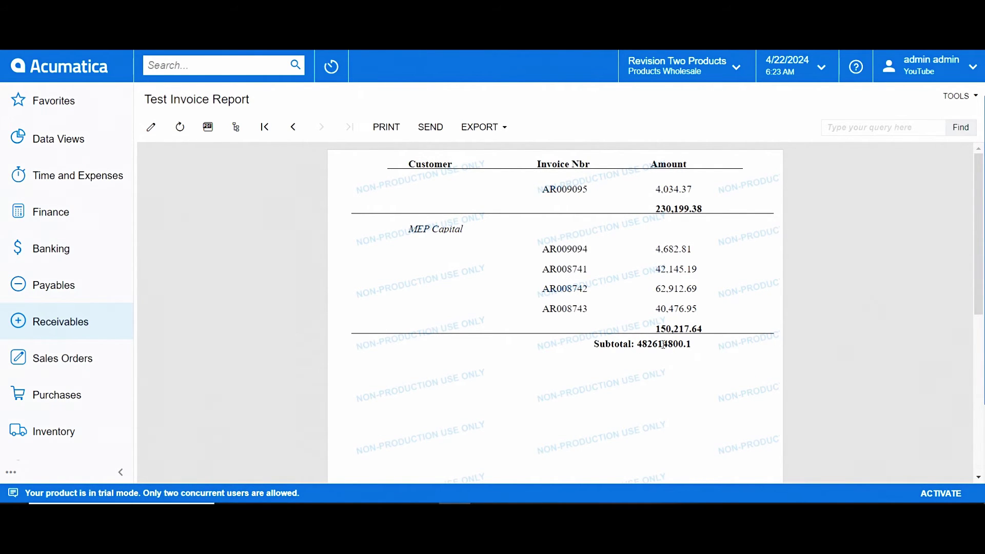
left_click_drag(655, 328, 724, 333)
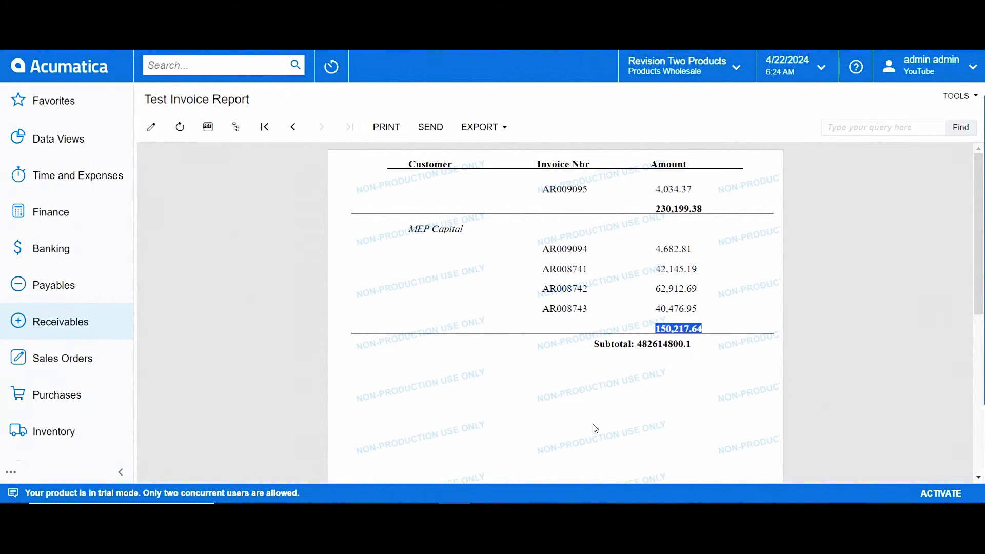
Switch to Acumatica Report Designer, set the Subtotal text box's Format to 0,00.00 and preview the report
left_click(517, 511)
left_click(484, 470)
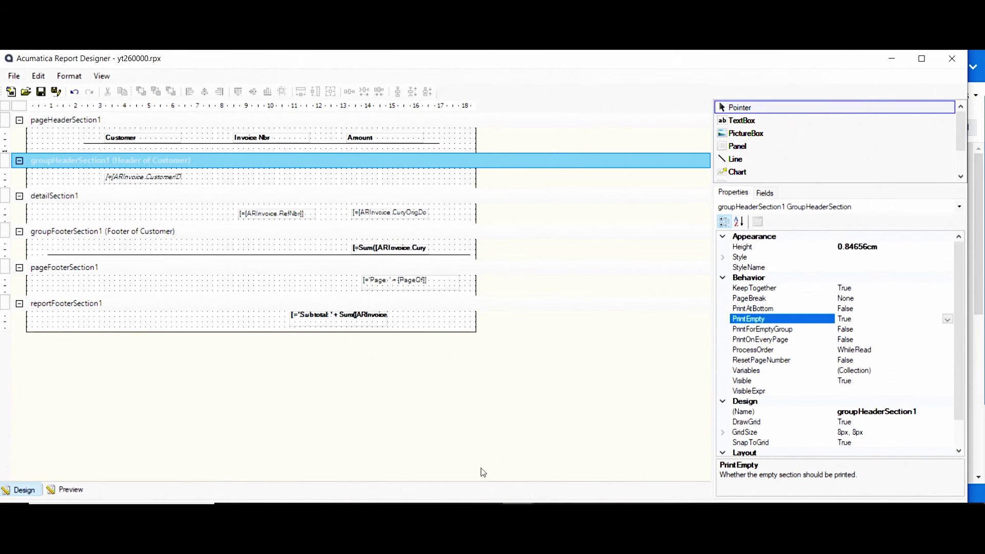
left_click(347, 314)
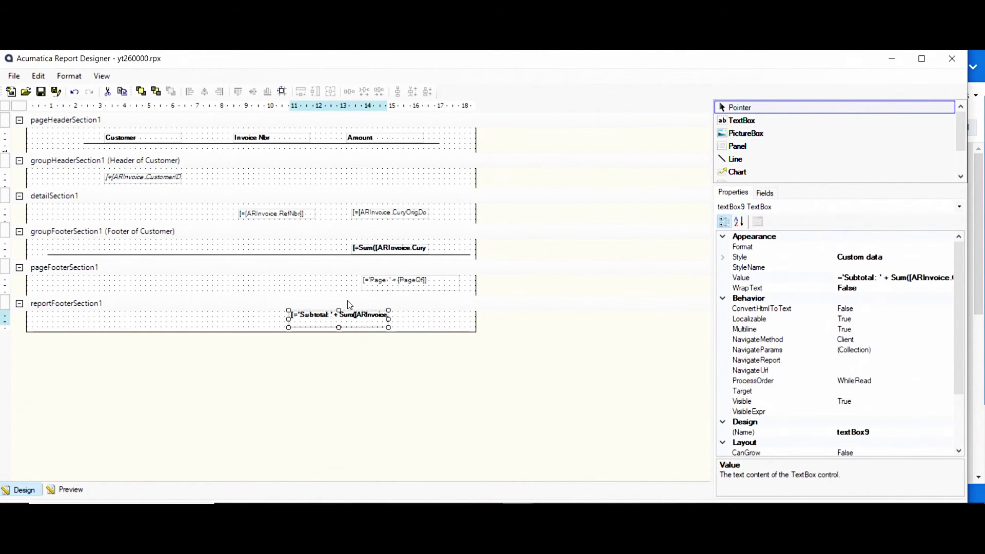
left_click(919, 246)
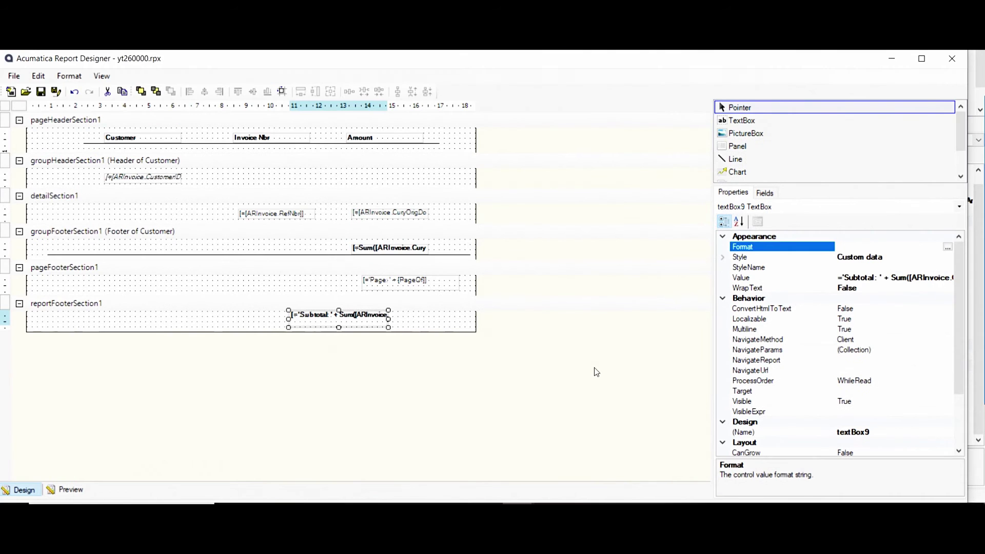
type("00.00")
left_click(594, 367)
type("0.00.00")
key("Return")
left_click(72, 493)
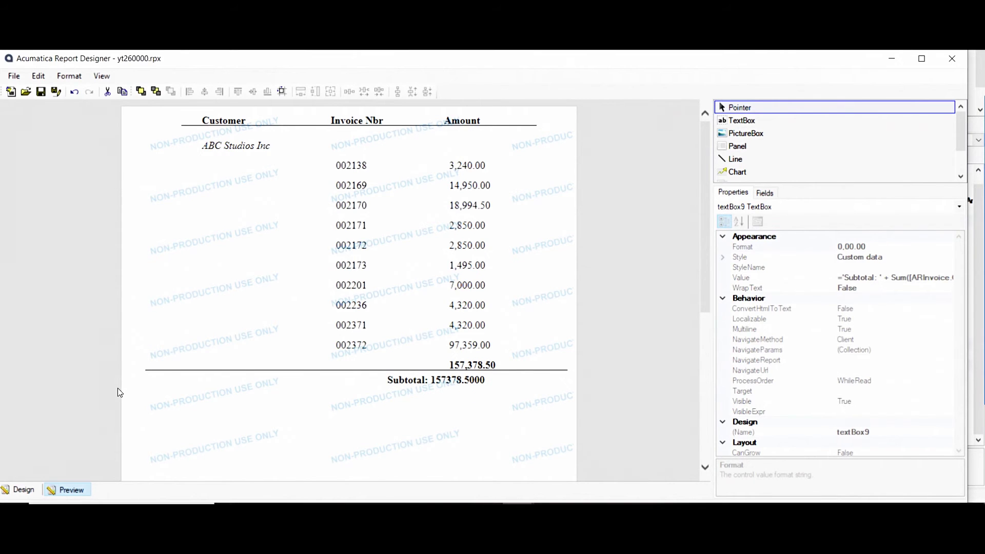
Reduce the Subtotal box's expression to =Sum([ARInvoice.CuryOrigDocAmt]), validate and accept it, and move the box beneath the page-number text box
left_click(31, 490)
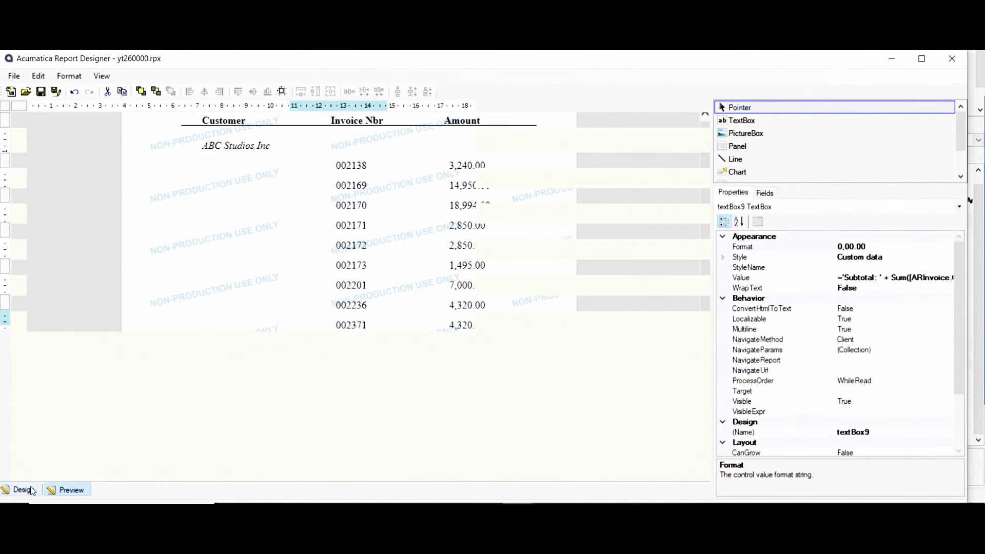
left_click(854, 280)
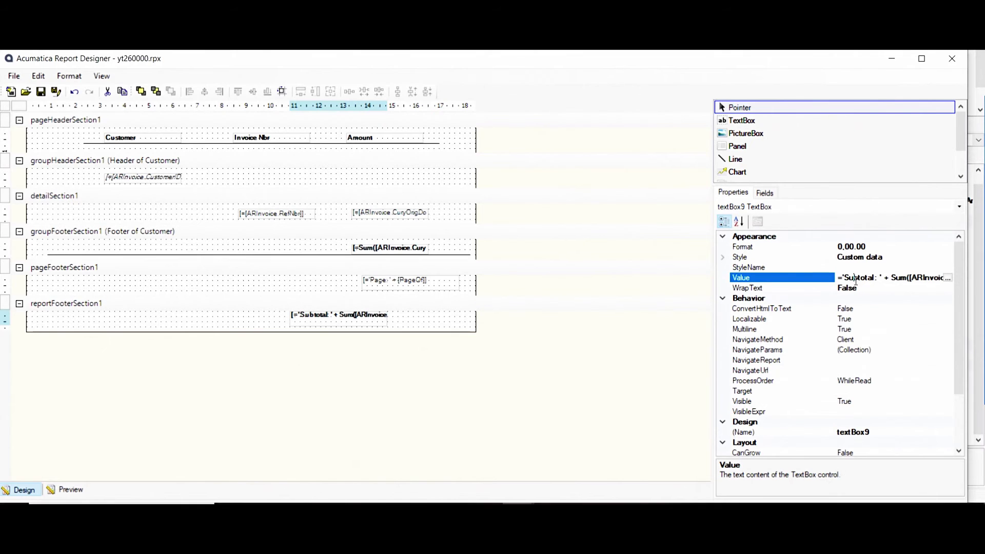
left_click(948, 279)
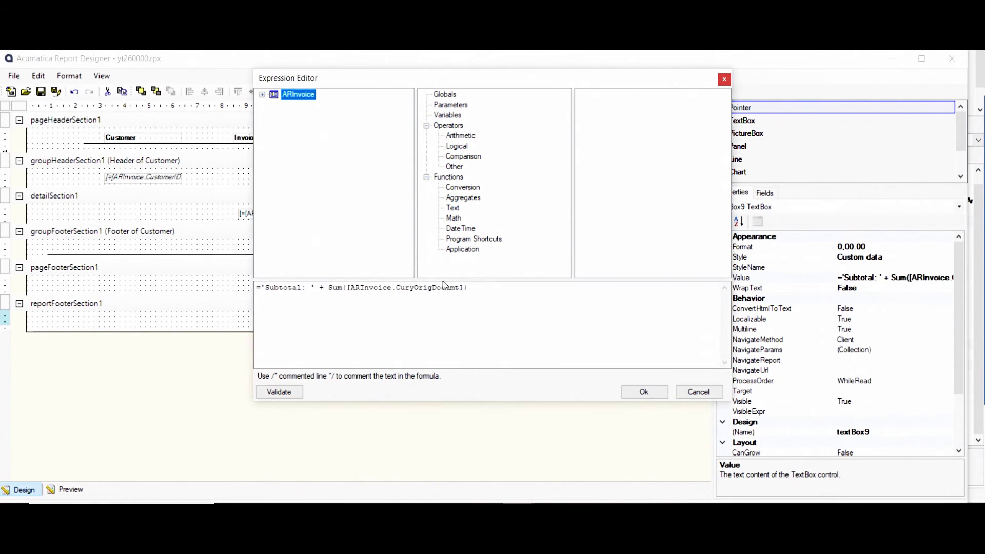
left_click(327, 288)
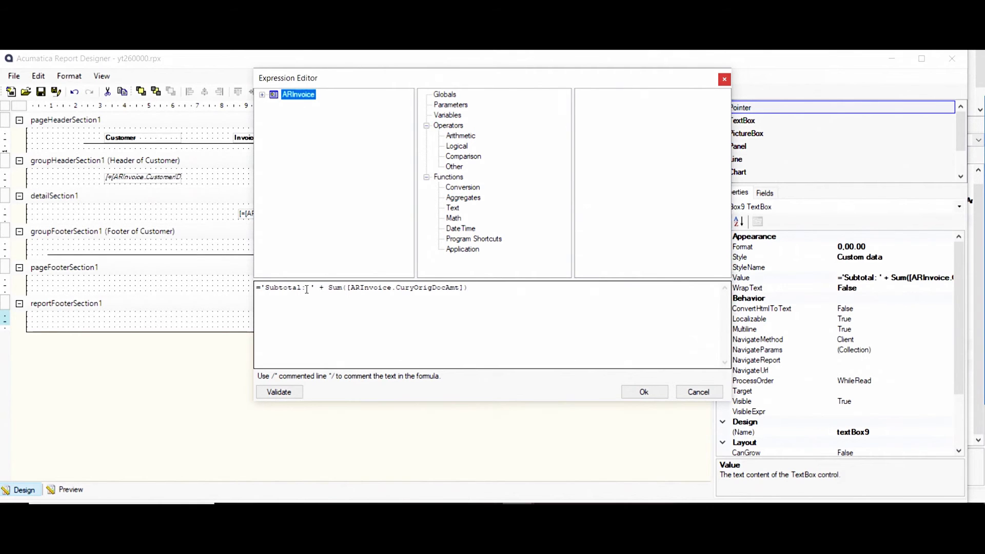
left_click_drag(316, 287, 263, 278)
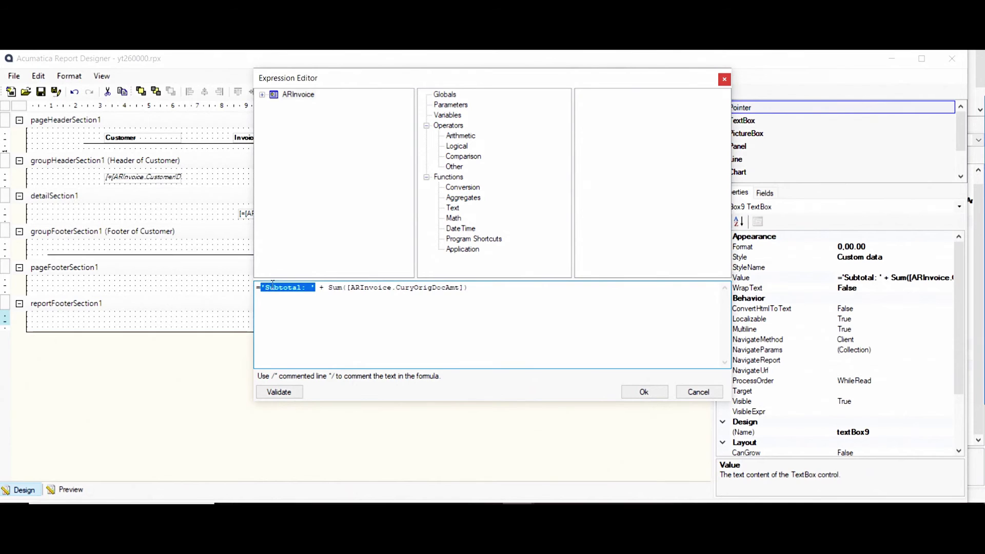
key("Delete")
key("Delete")
key("Delete")
key("Delete")
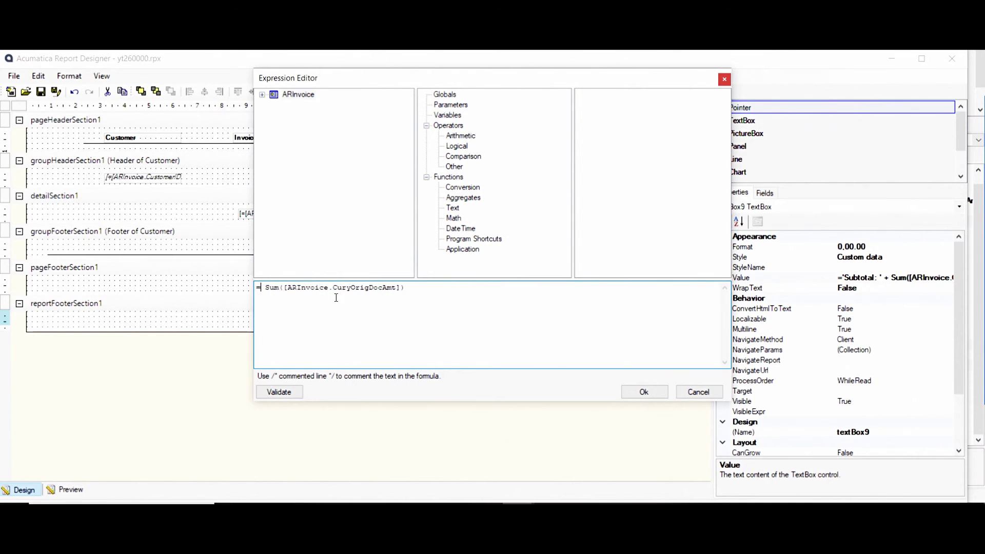
left_click(299, 391)
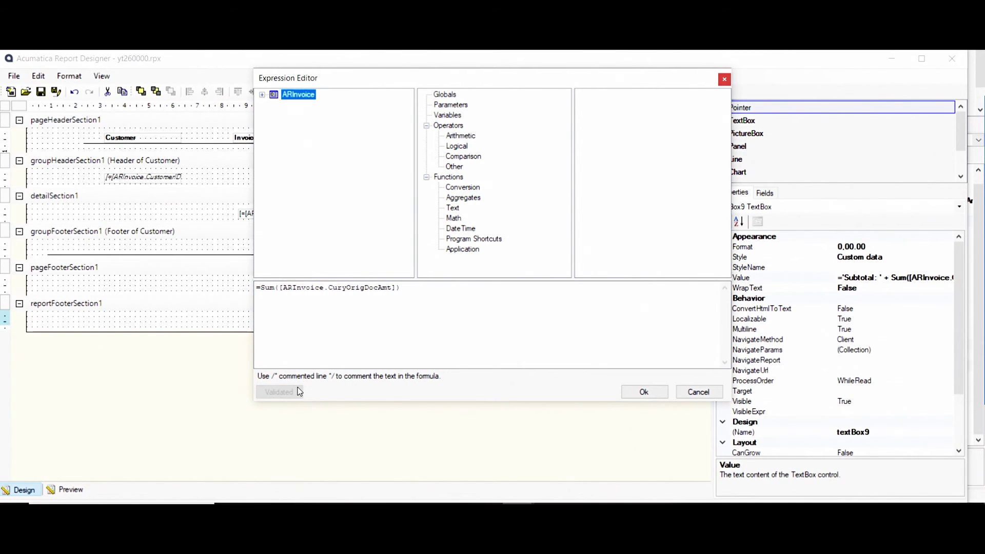
left_click(644, 390)
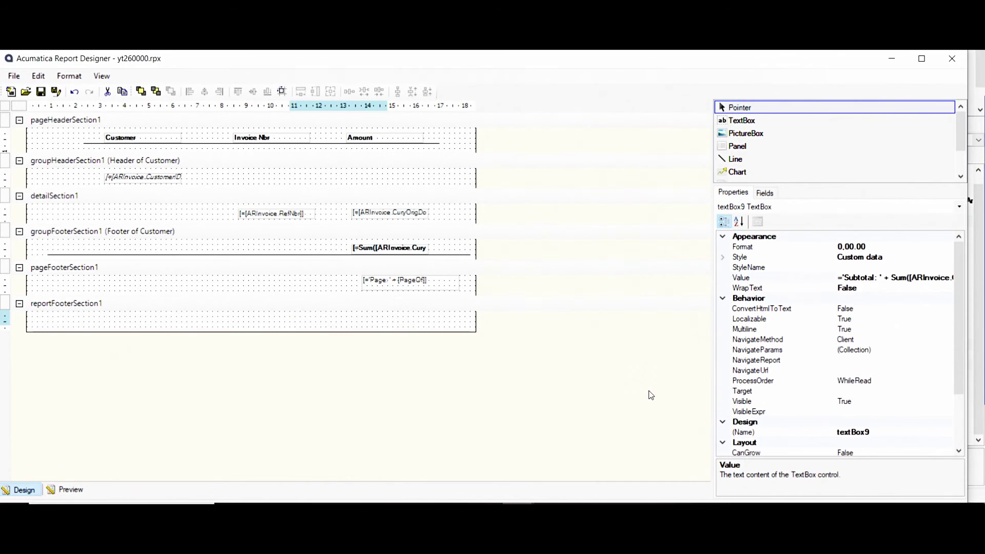
left_click_drag(331, 325, 411, 323)
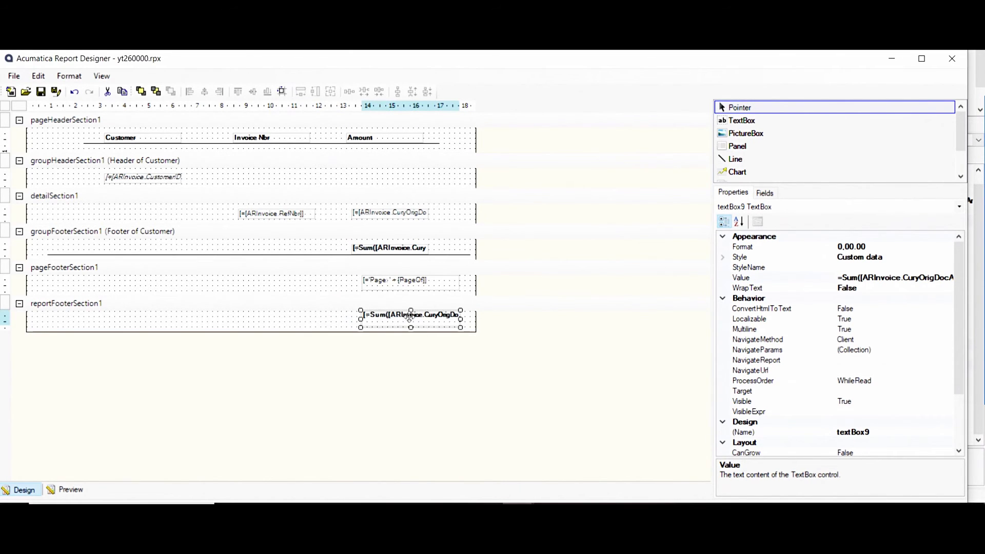
Add a text box before the sum in the report footer and set its value to 'Subtotal: ' including the quotes
left_click(738, 121)
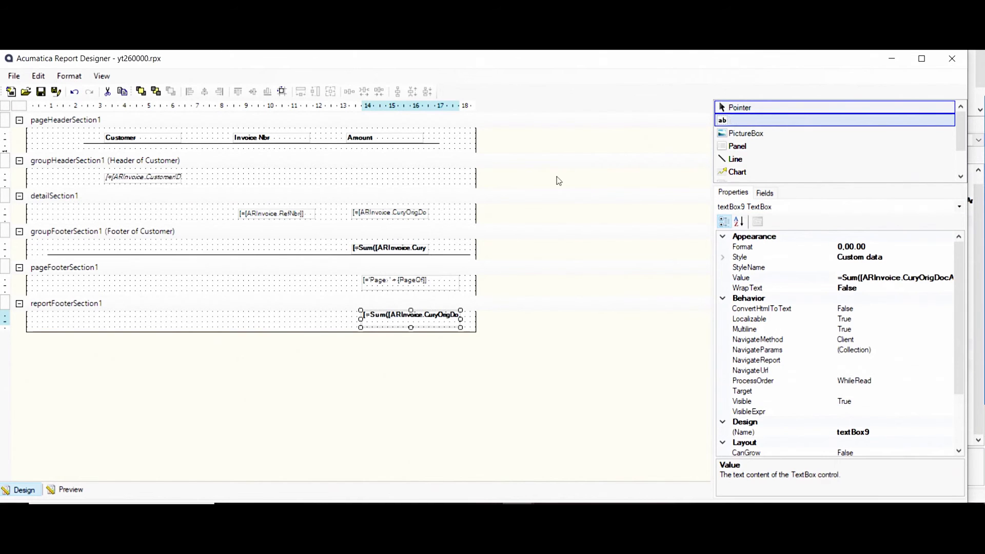
left_click(333, 320)
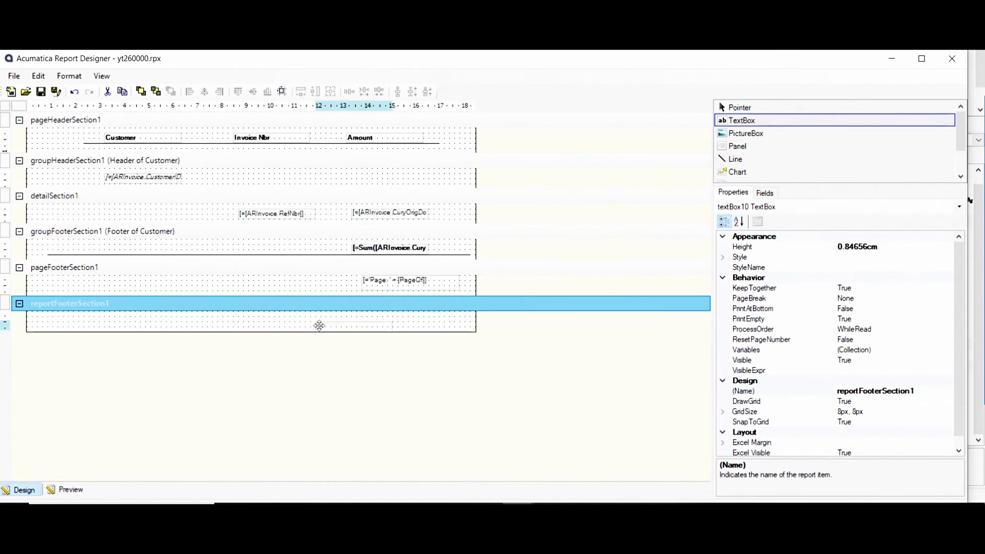
left_click(316, 323)
left_click_drag(331, 318, 295, 319)
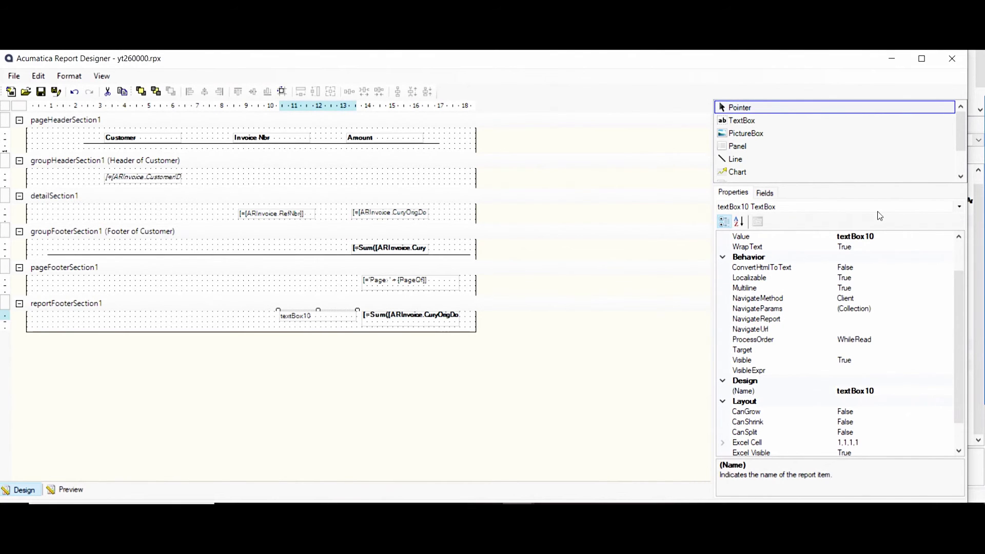
left_click(876, 236)
double_click(875, 236)
type("'Subtotal: '")
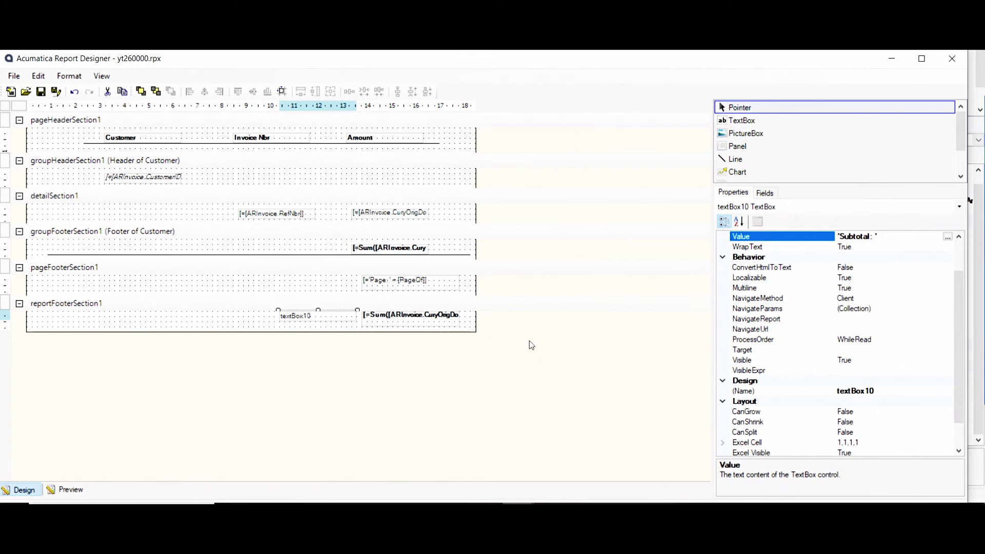
left_click(489, 368)
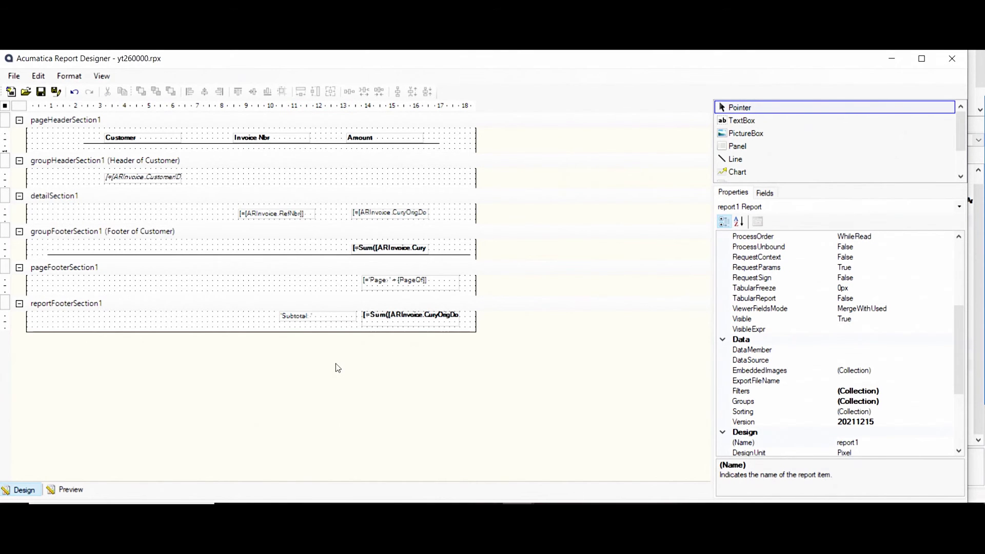
Set the new Subtotal label's font Bold to True and check the report footer in the preview
left_click(298, 316)
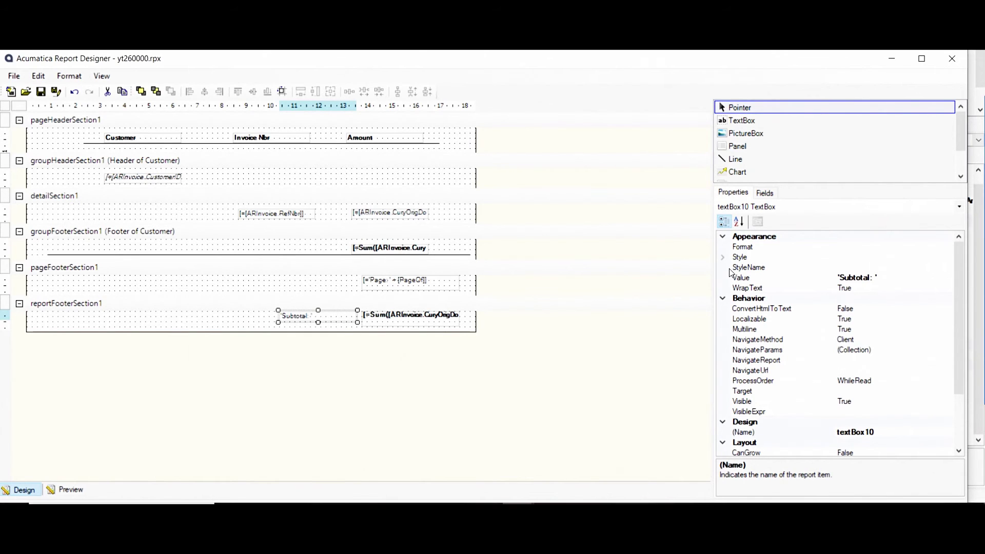
left_click(724, 257)
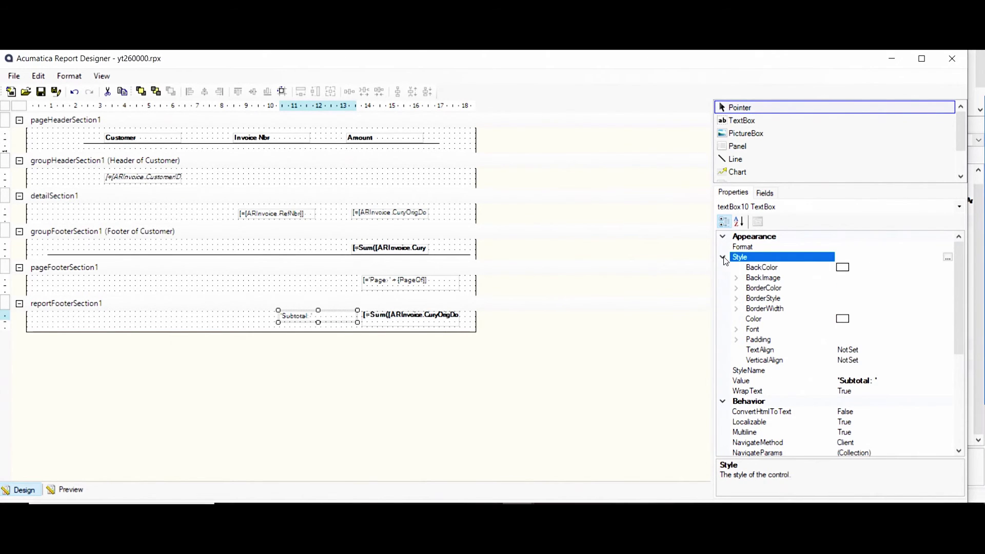
left_click(737, 328)
double_click(877, 339)
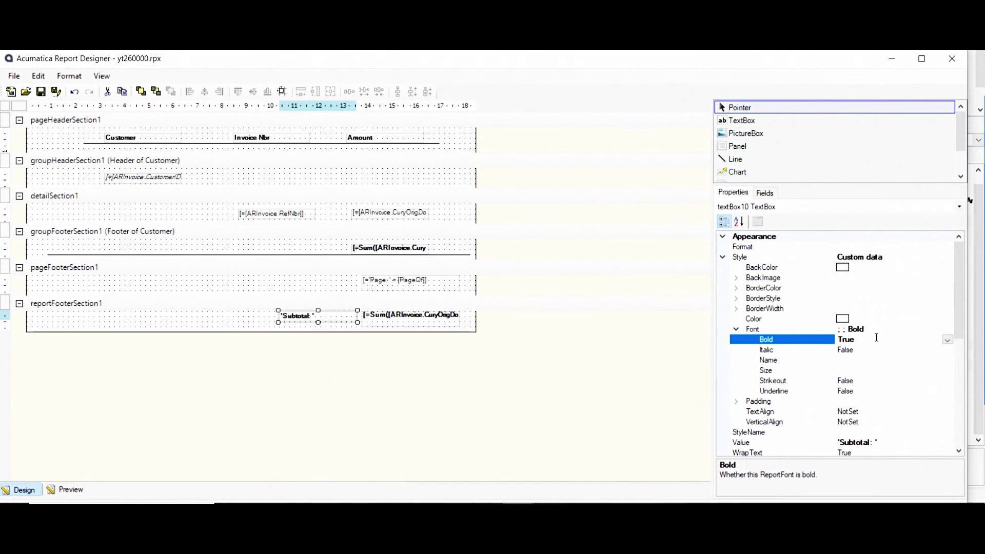
left_click(73, 491)
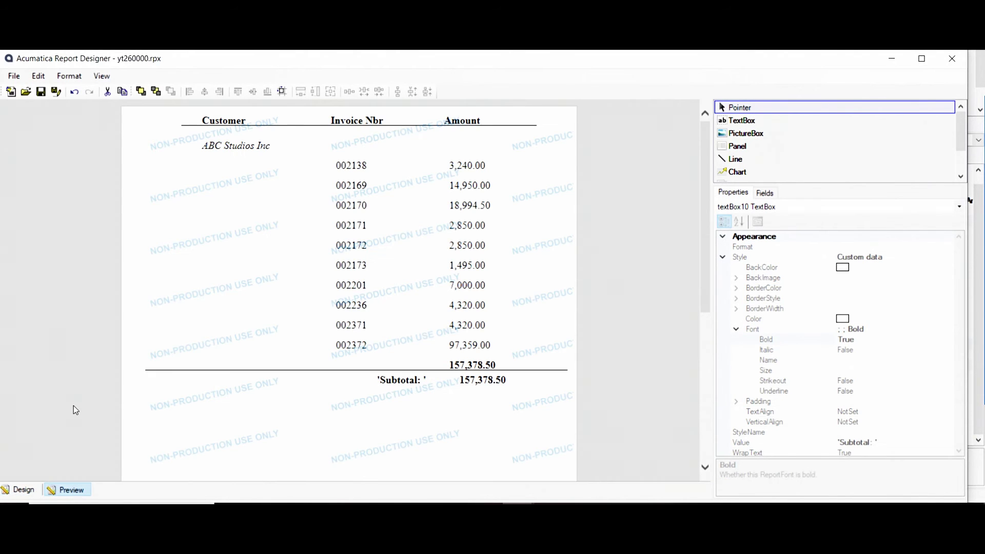
left_click_drag(459, 379, 510, 379)
left_click(449, 413)
Remove the quotes from the label's value so it reads Subtotal: and preview the report
left_click(20, 490)
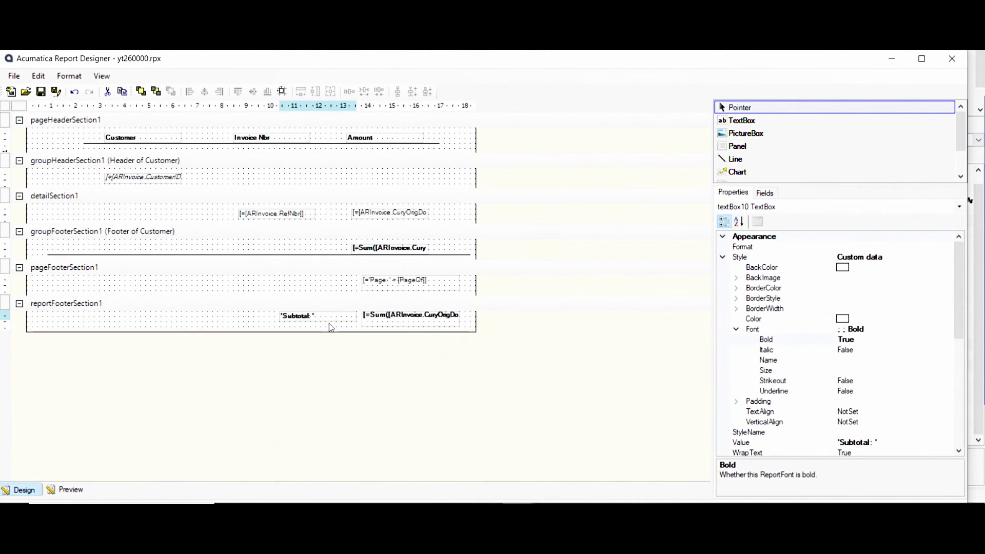
left_click(328, 321)
left_click(327, 321)
scroll(857, 325, "down", 2)
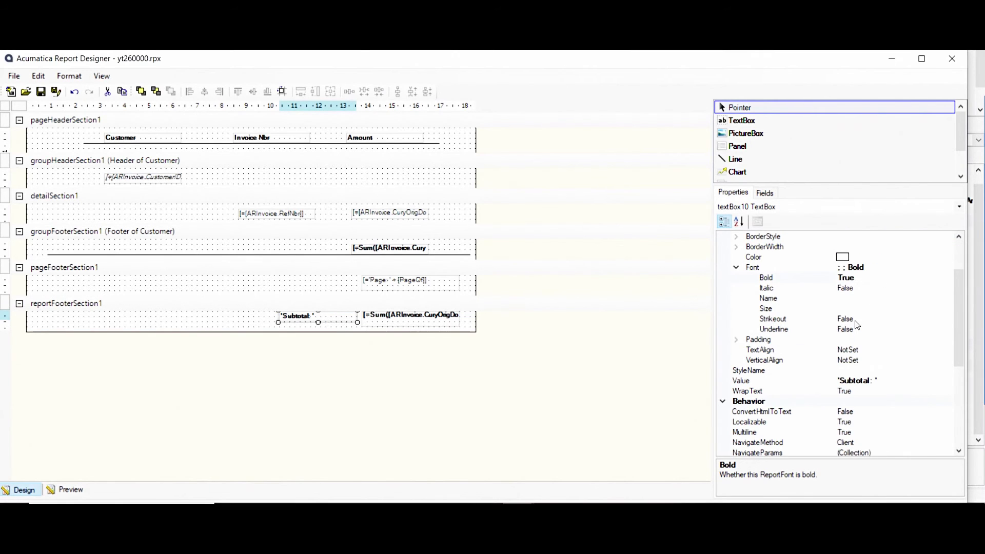
left_click(899, 380)
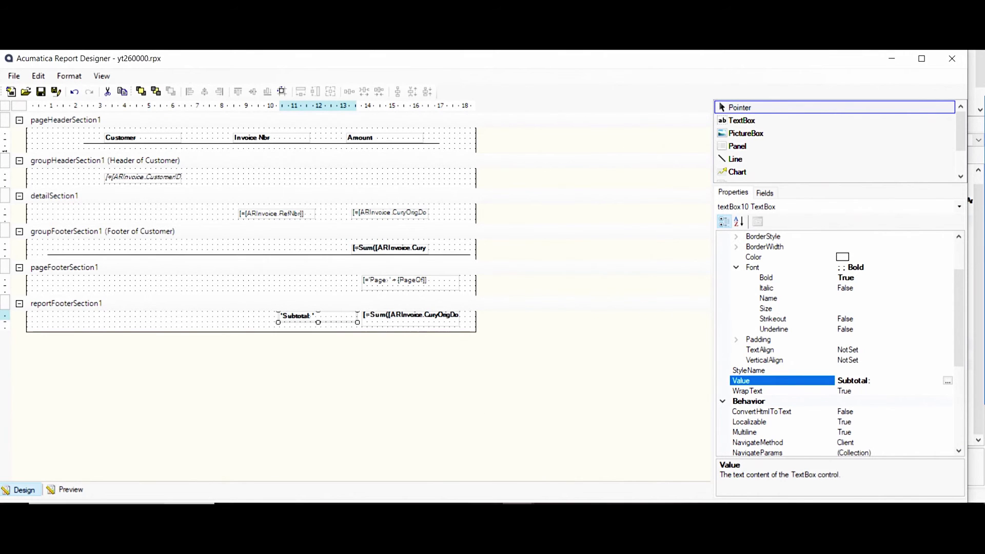
left_click(77, 489)
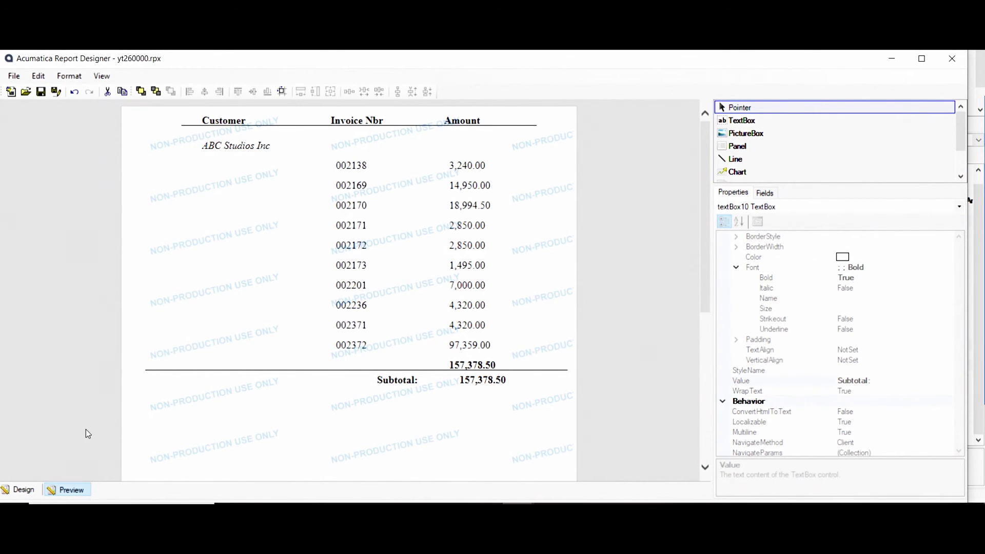
Return to the report design and add a report header section above the page header
left_click(22, 489)
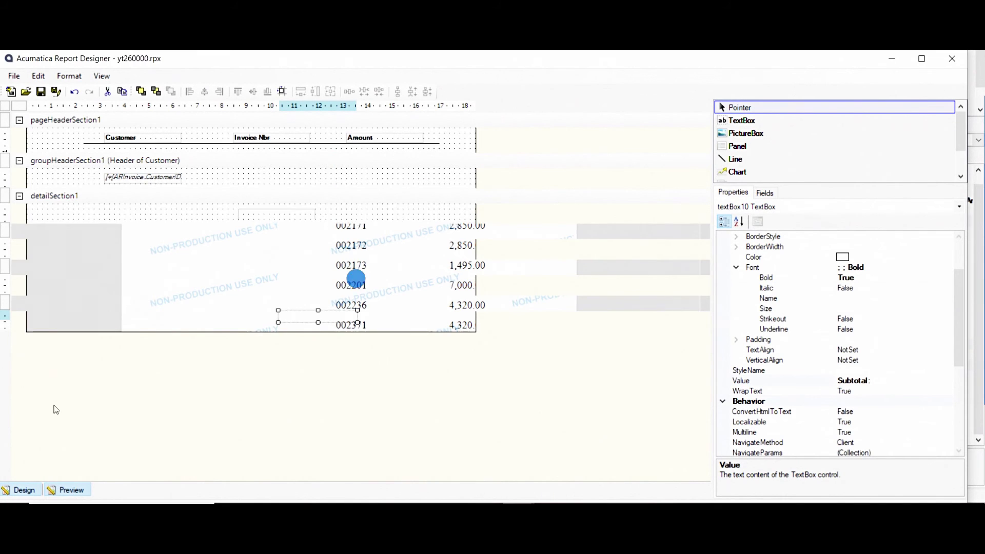
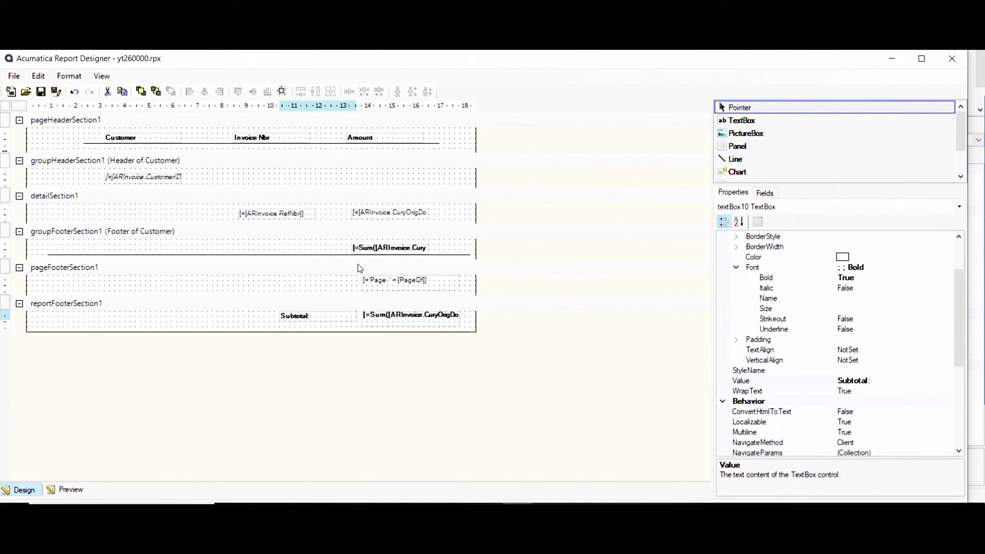
right_click(538, 137)
left_click(594, 238)
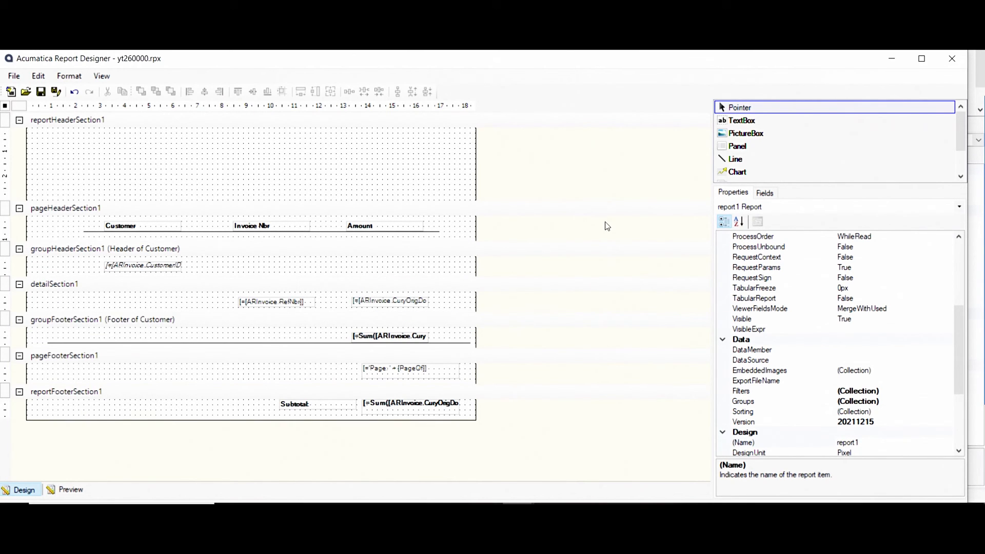
Place a PictureBox in the report header at 112px, 64px and widen it to 472px, 32px
left_click(308, 160)
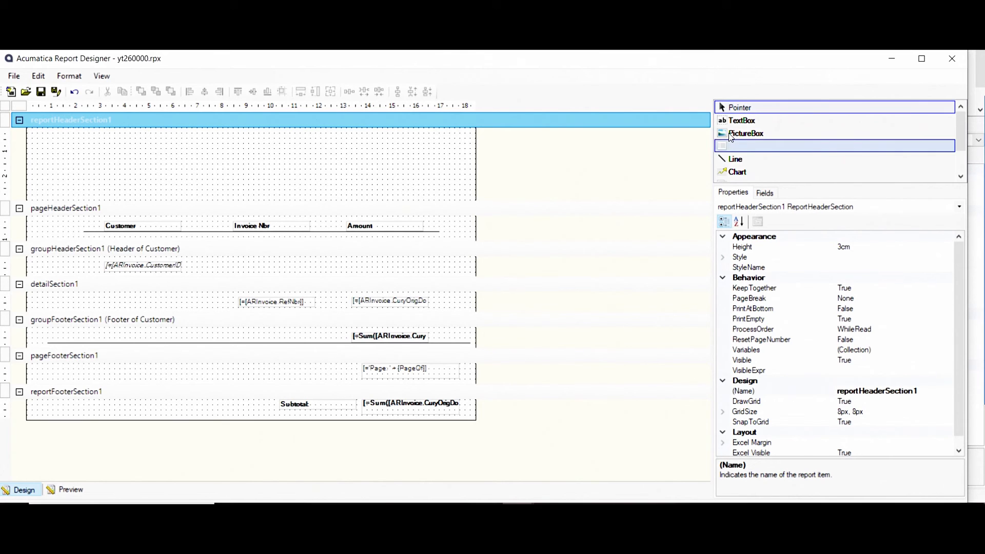
left_click_drag(730, 136, 228, 178)
left_click(216, 178)
left_click_drag(216, 177, 98, 179)
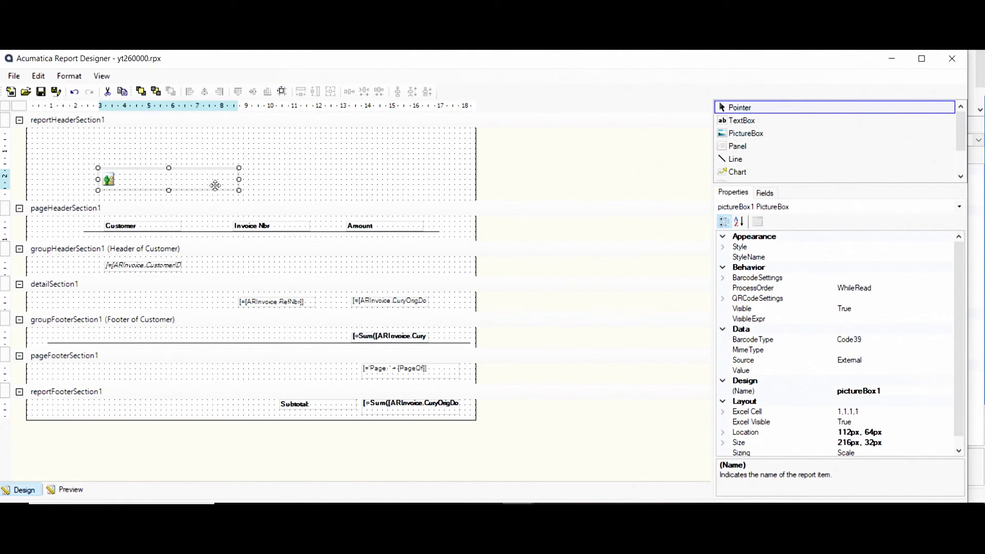
left_click_drag(239, 179, 403, 176)
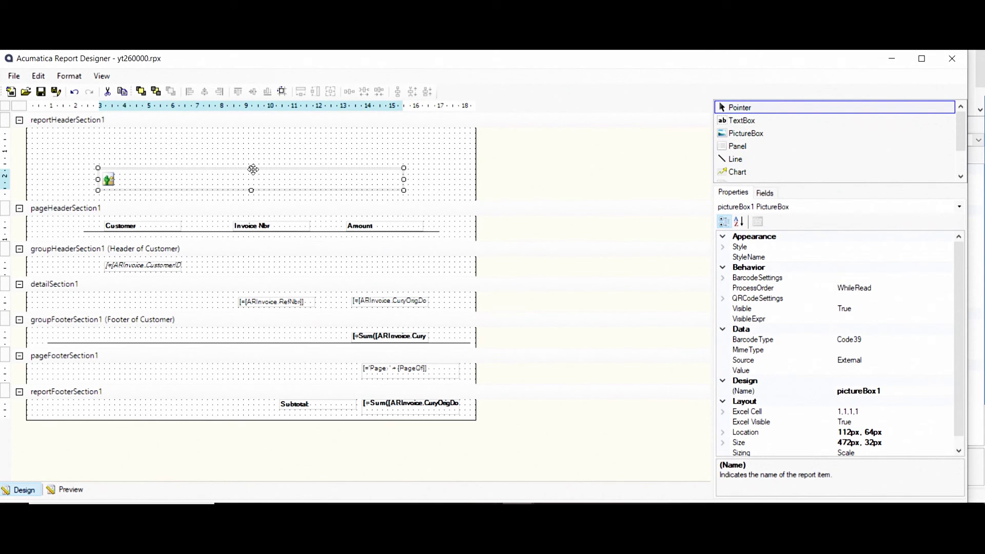
Stretch the report header's picture box upward to a location of 112px, 16px and a size of 472px, 80px
left_click_drag(253, 153, 252, 191)
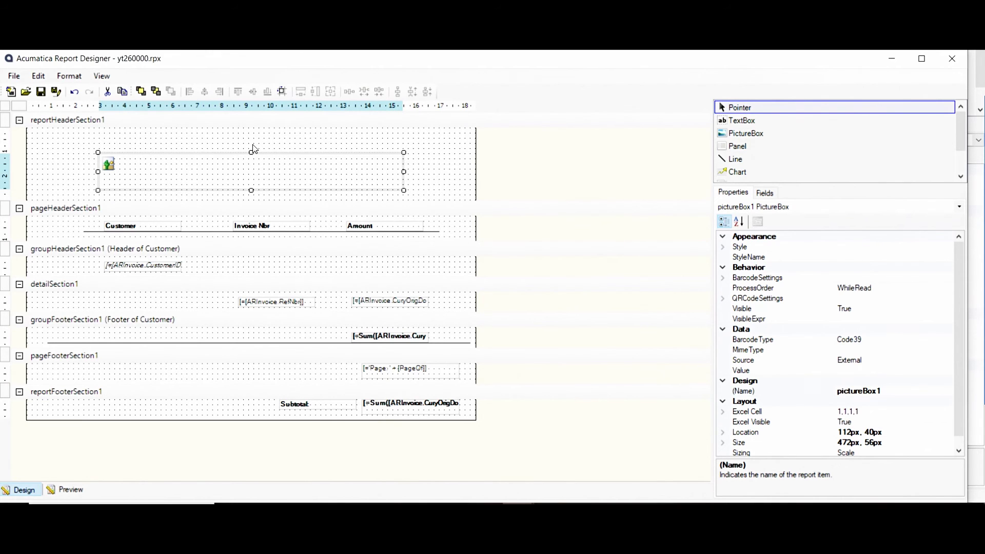
left_click_drag(251, 151, 251, 137)
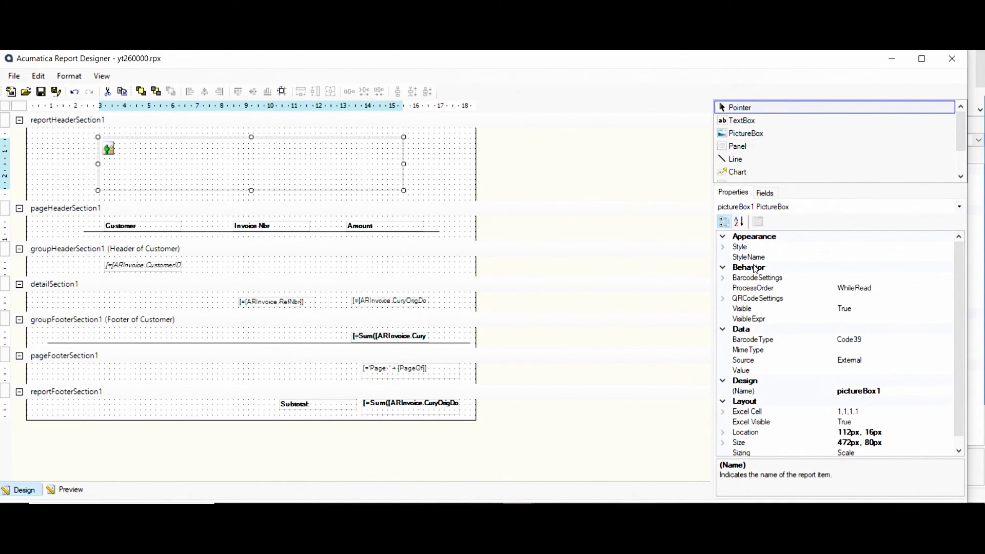
scroll(766, 301, "down", 1)
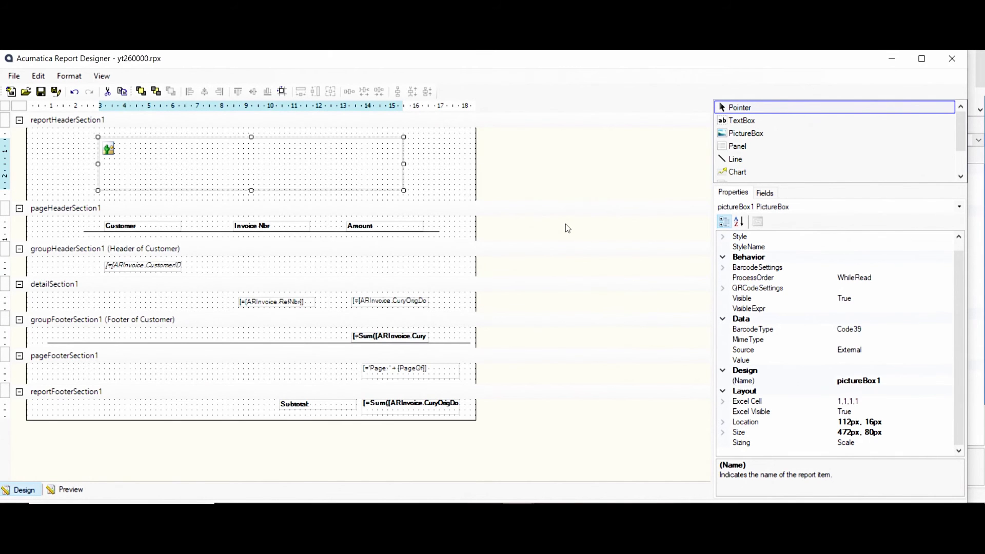
Add the AcuPower banner image to the report's EmbeddedImages collection
left_click(599, 152)
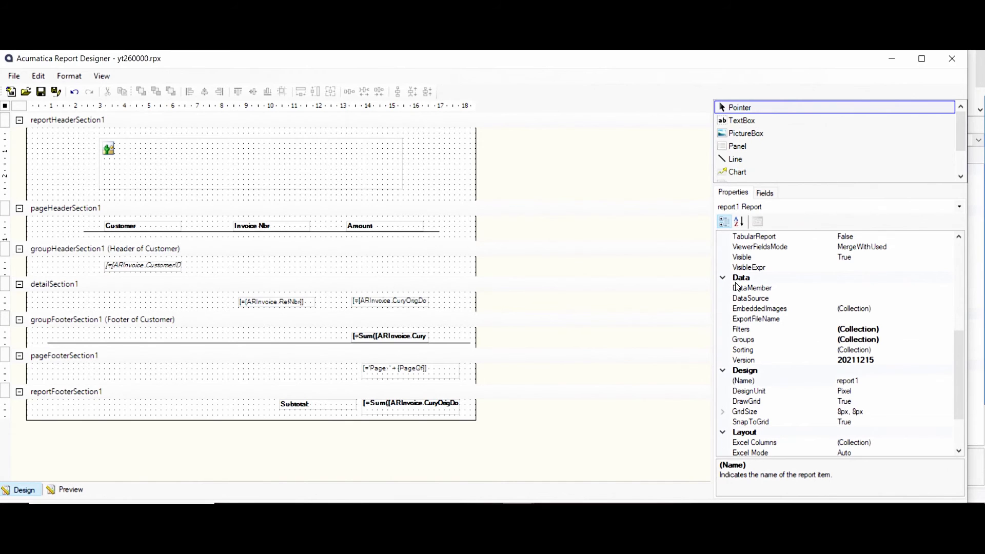
left_click(901, 309)
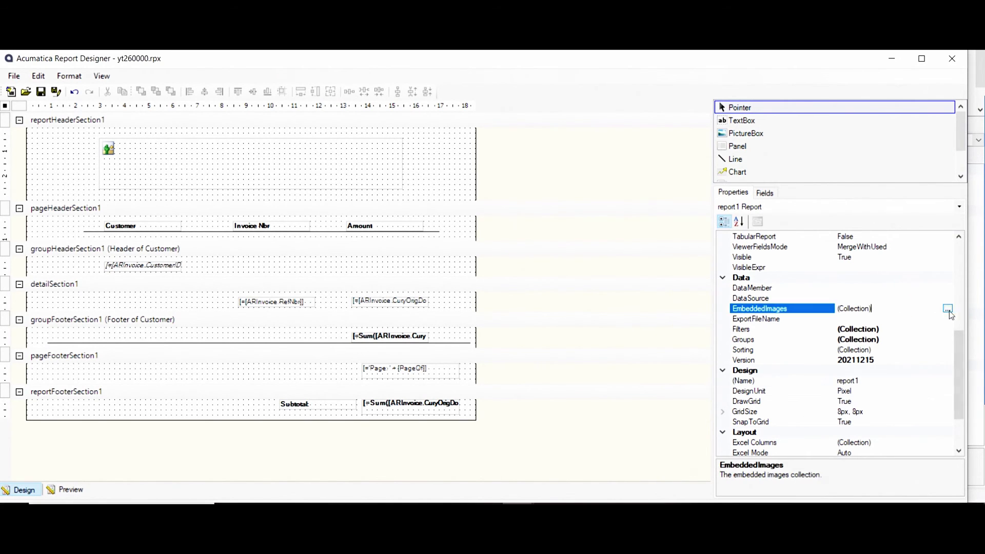
left_click(947, 310)
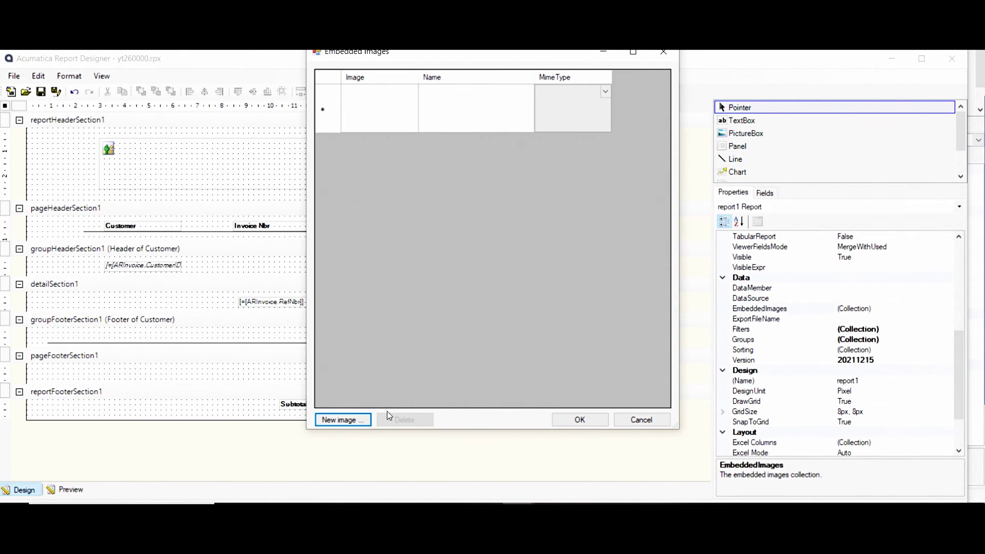
left_click(342, 420)
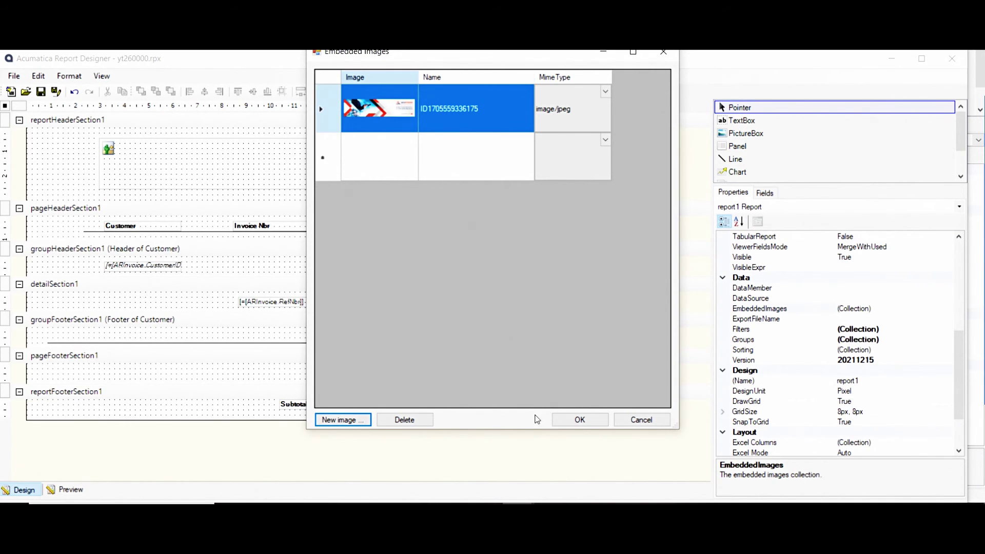
left_click(574, 420)
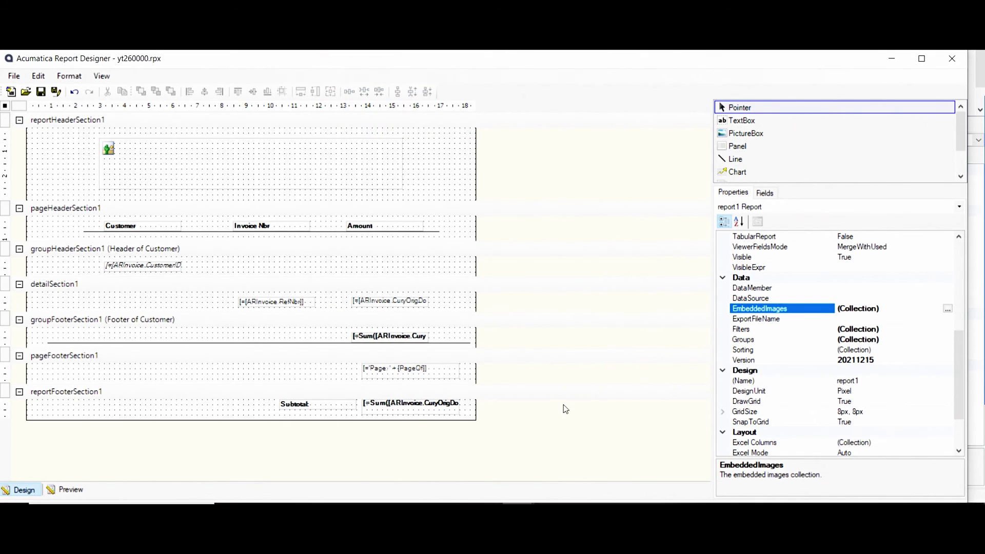
Set the report header picture box's Source to Embedded and its Value to the embedded banner image
left_click(213, 149)
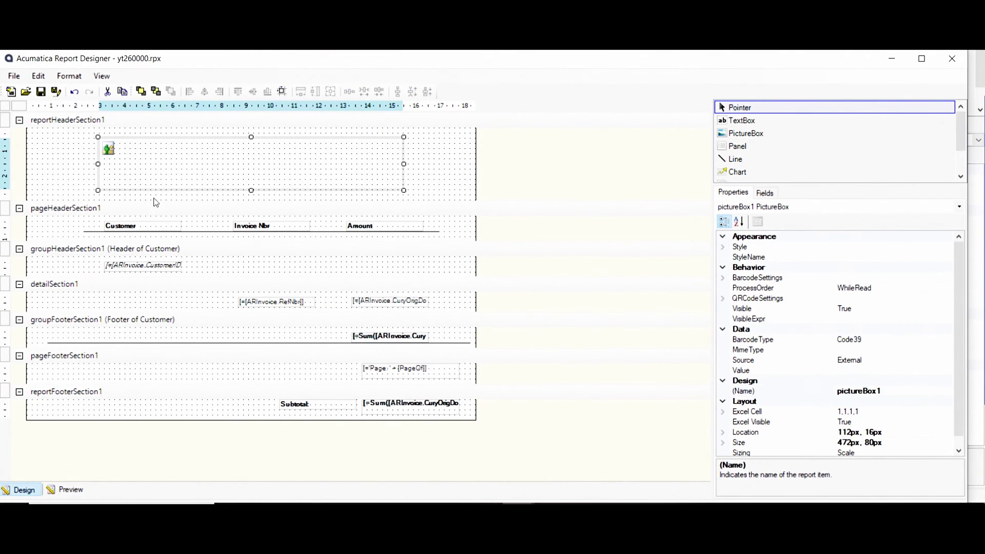
left_click(291, 147)
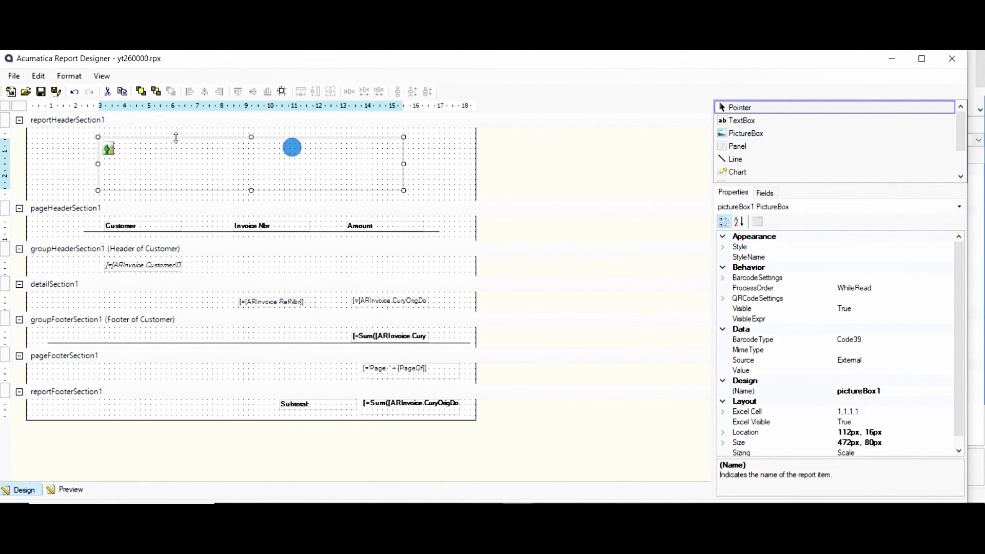
left_click(884, 360)
left_click(946, 360)
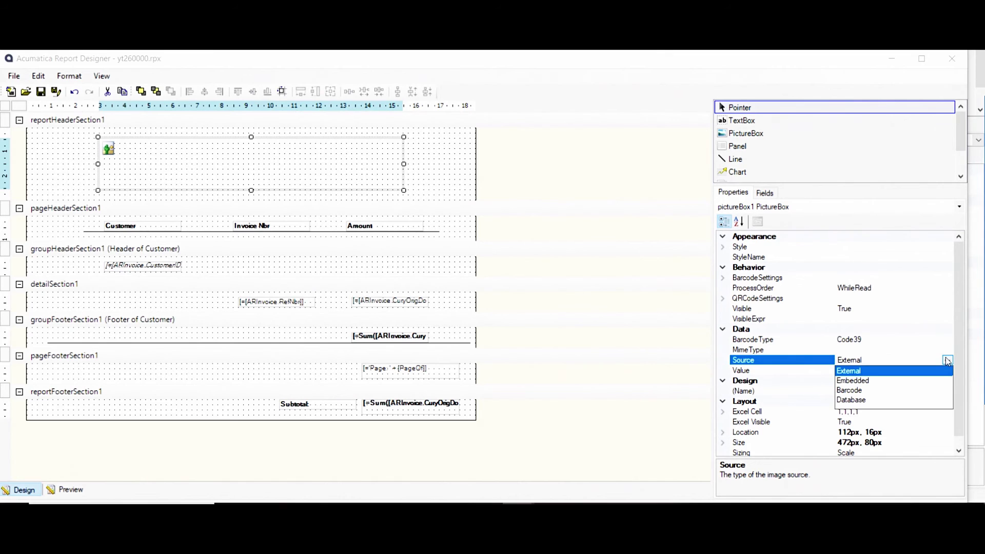
left_click(870, 382)
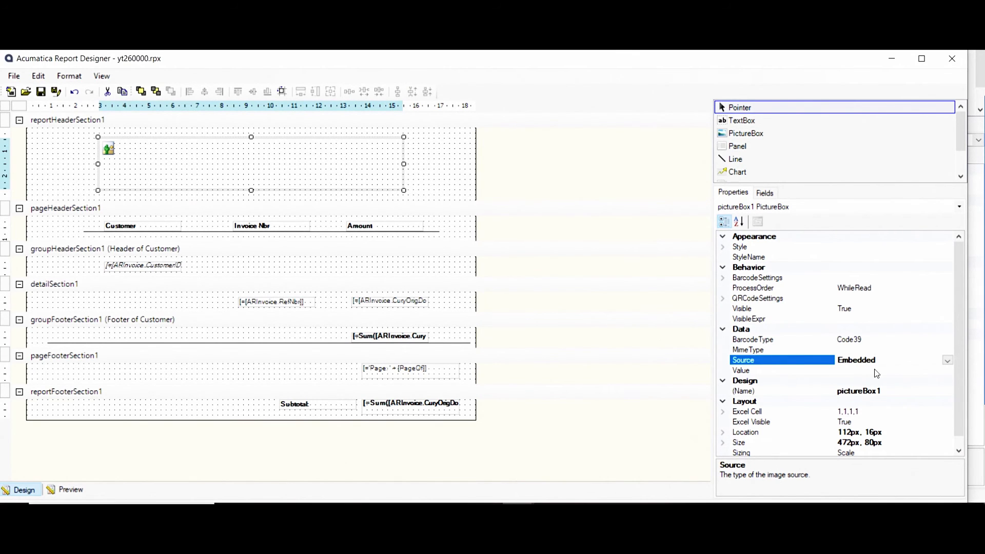
left_click(875, 369)
left_click(949, 370)
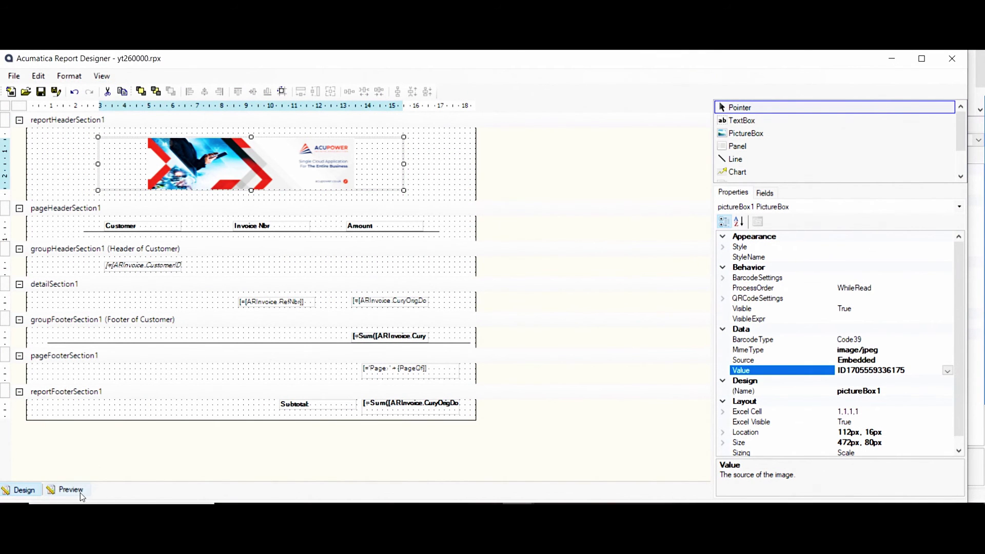
Preview the report to check where the banner prints relative to the column headings, and return to the design
left_click(145, 457)
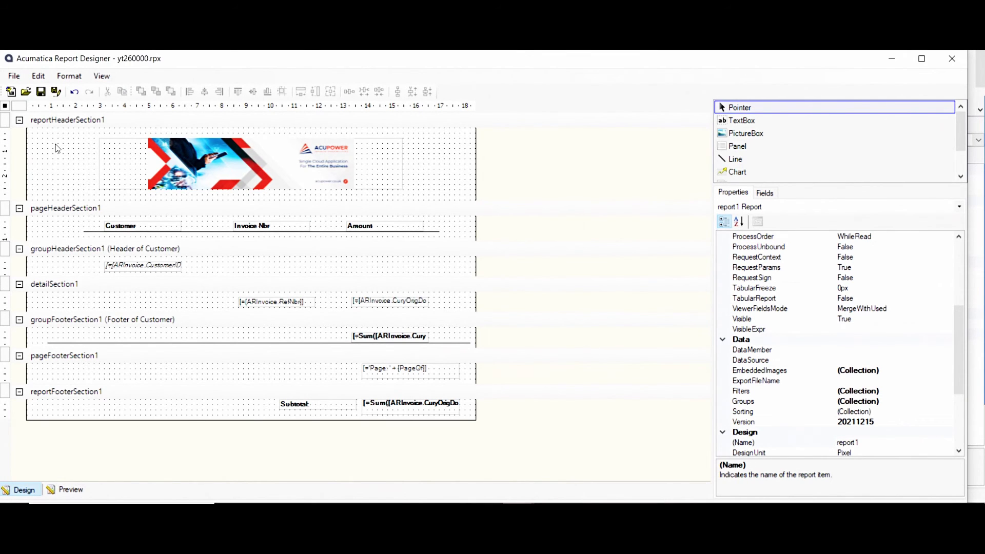
left_click(62, 223)
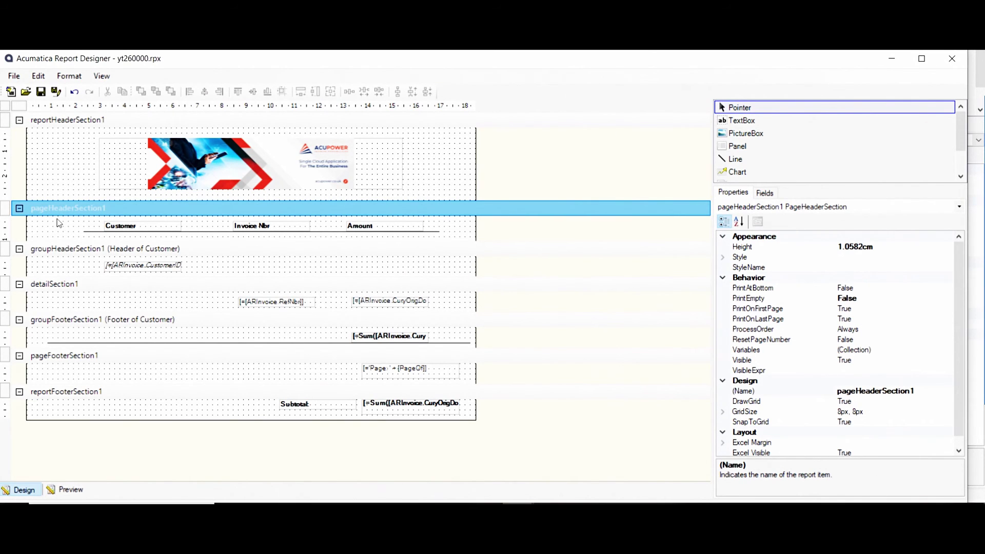
left_click(60, 490)
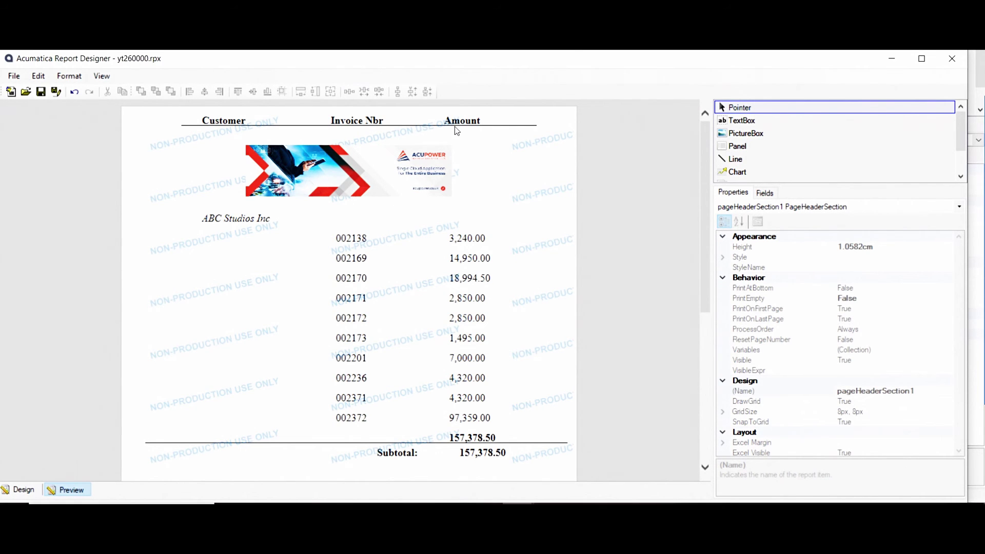
left_click(20, 489)
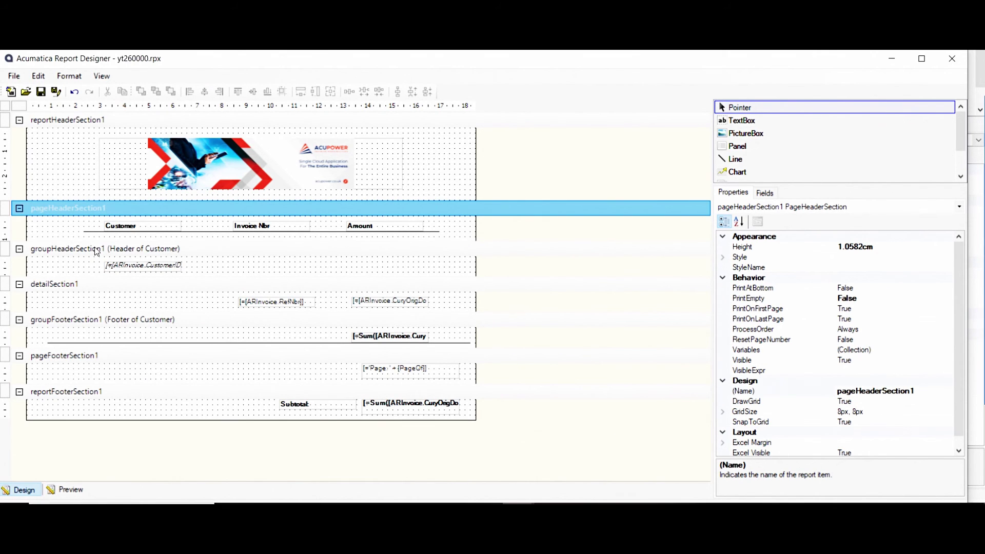
Duplicate the customer group header section to get a second group header
left_click(87, 251)
right_click(85, 248)
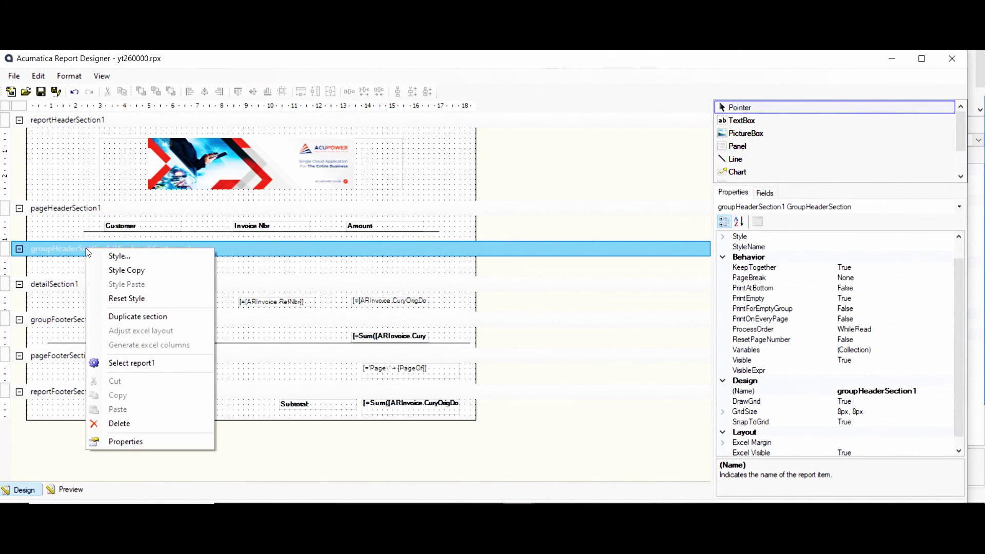
left_click(109, 316)
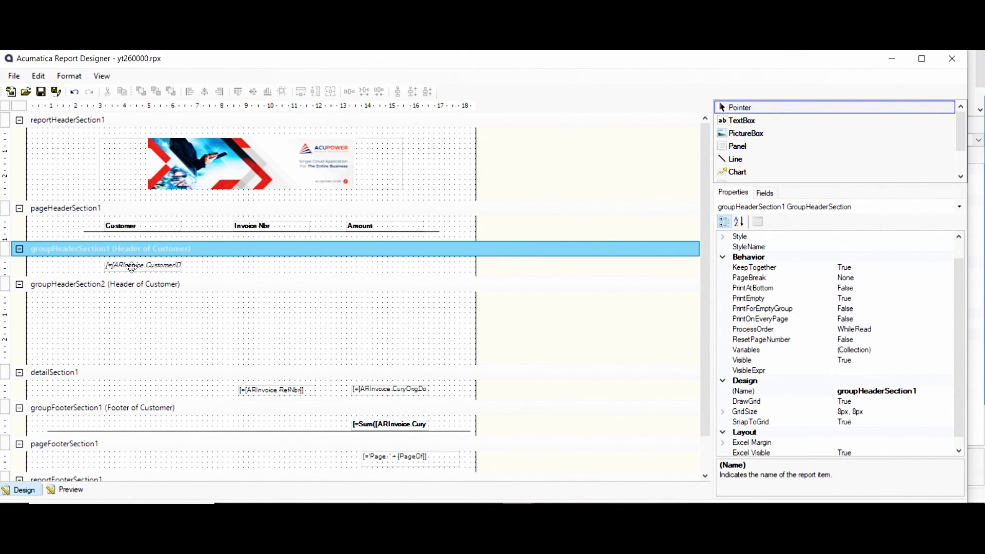
Move the italic customer name text box into groupHeaderSection2 and shrink that section to fit it
left_click(131, 267)
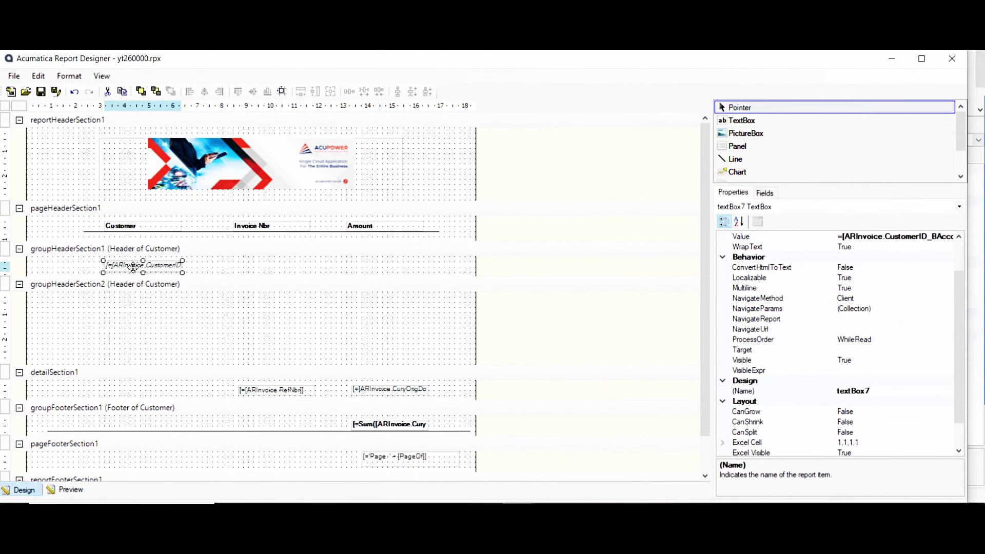
left_click(133, 274)
left_click(132, 348)
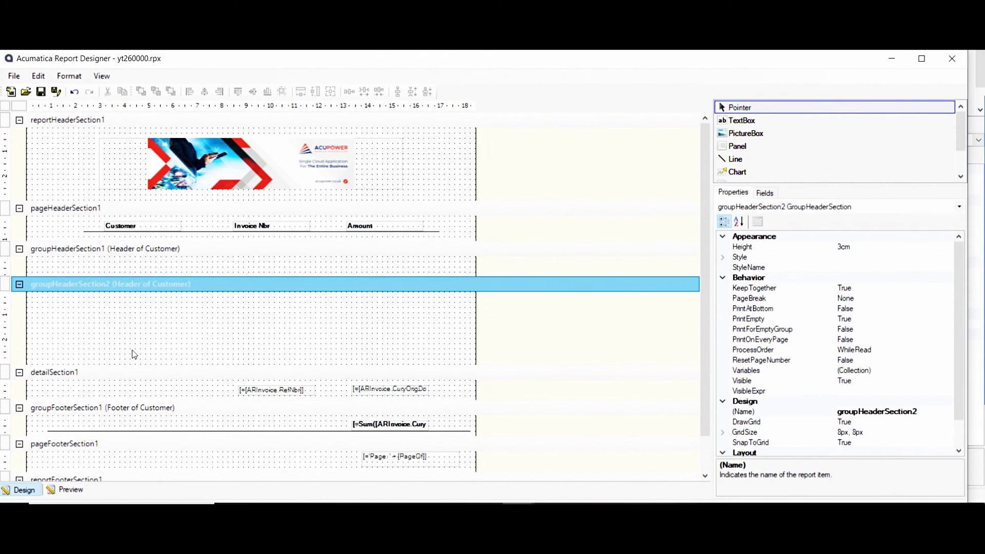
key("ctrl+v")
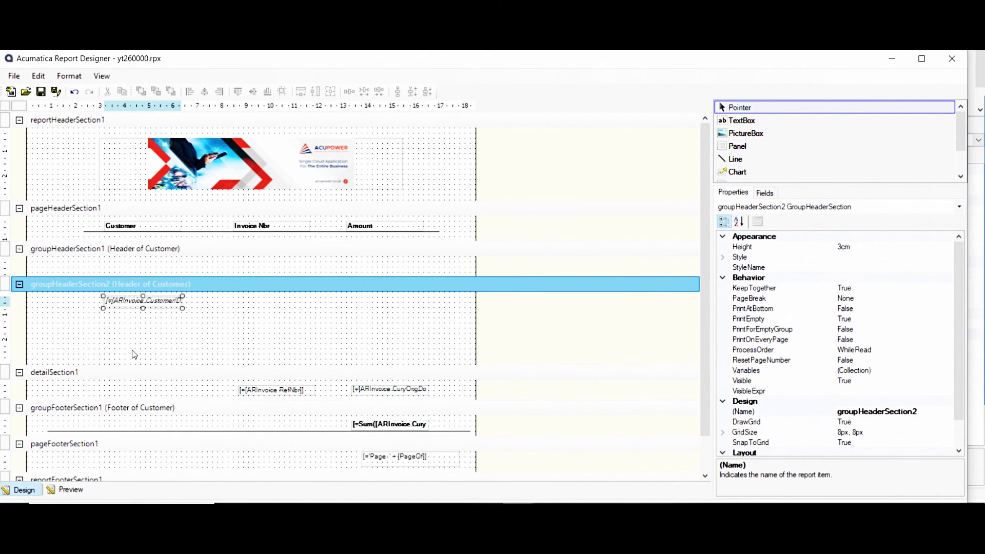
left_click_drag(132, 364, 141, 308)
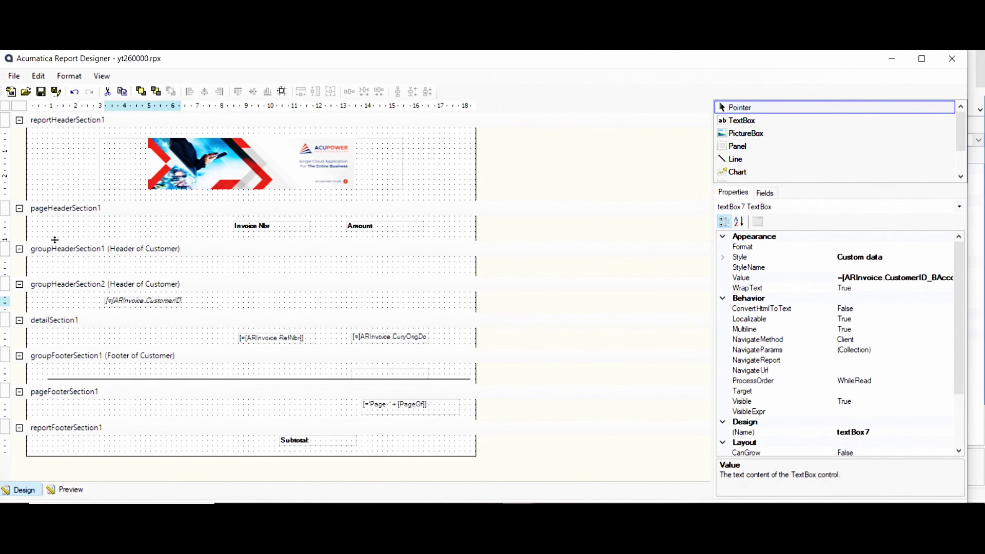
Move the Customer, Invoice Nbr and Amount headings with their line into groupHeaderSection1 and delete the page header section
left_click(66, 224)
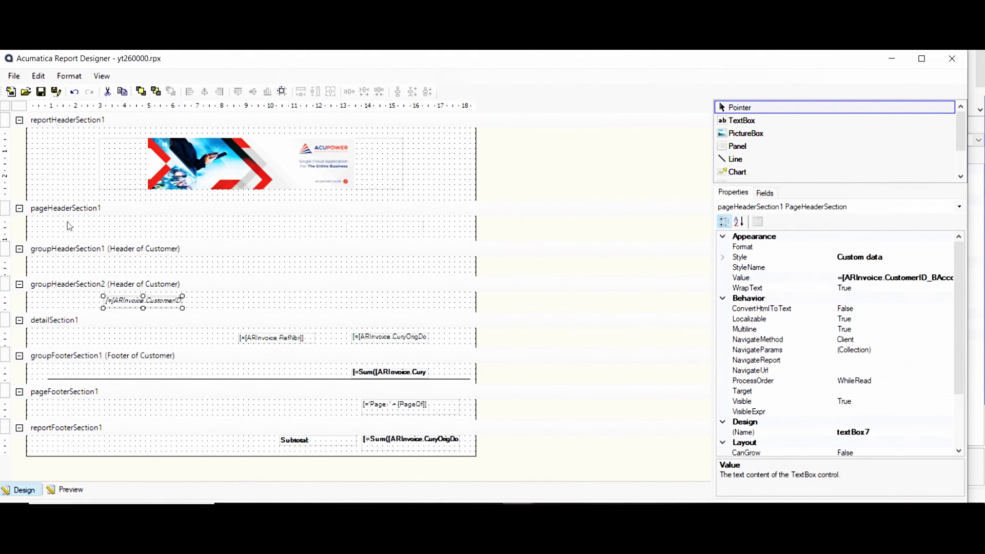
left_click(117, 217)
right_click(117, 218)
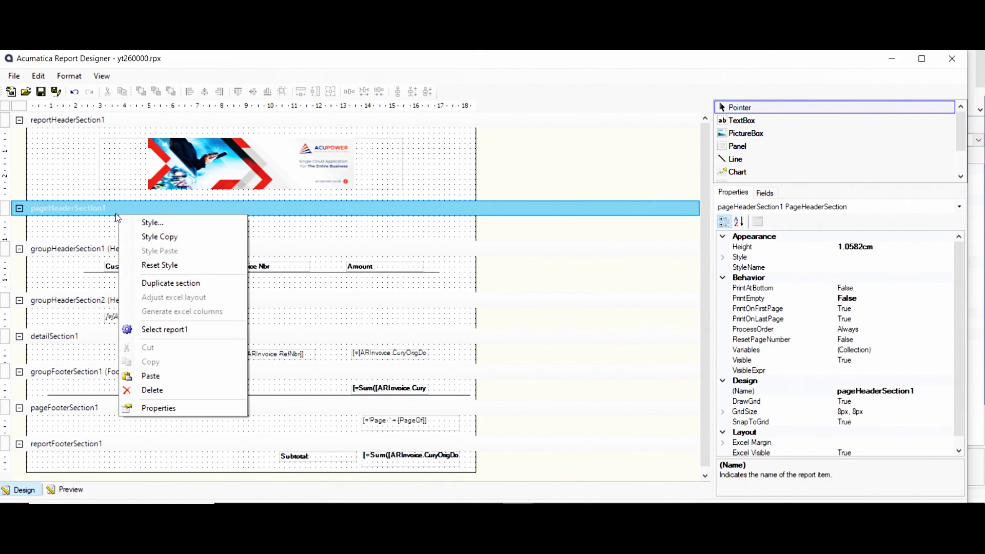
left_click(152, 390)
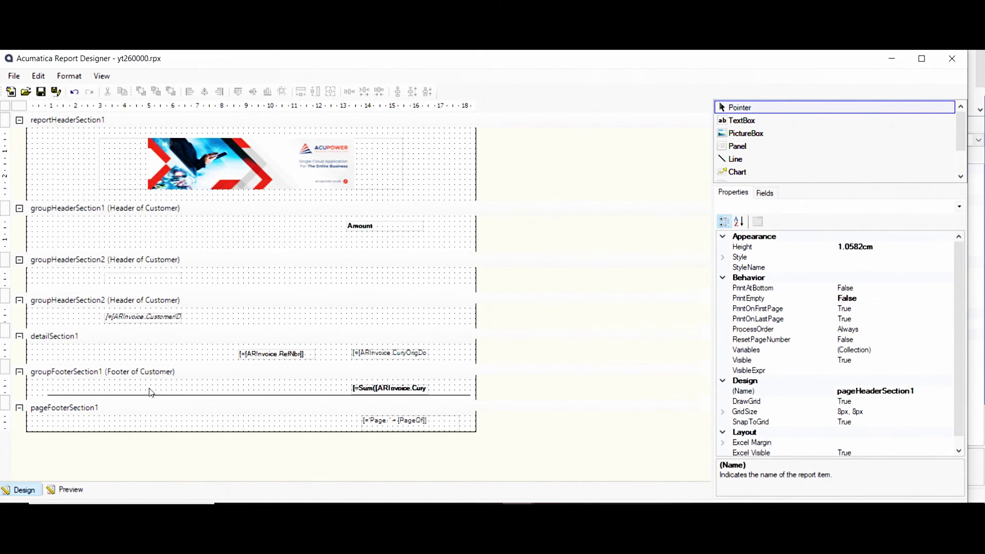
Set PrintOnEveryPage to True for groupHeaderSection1 and preview the report
left_click(307, 212)
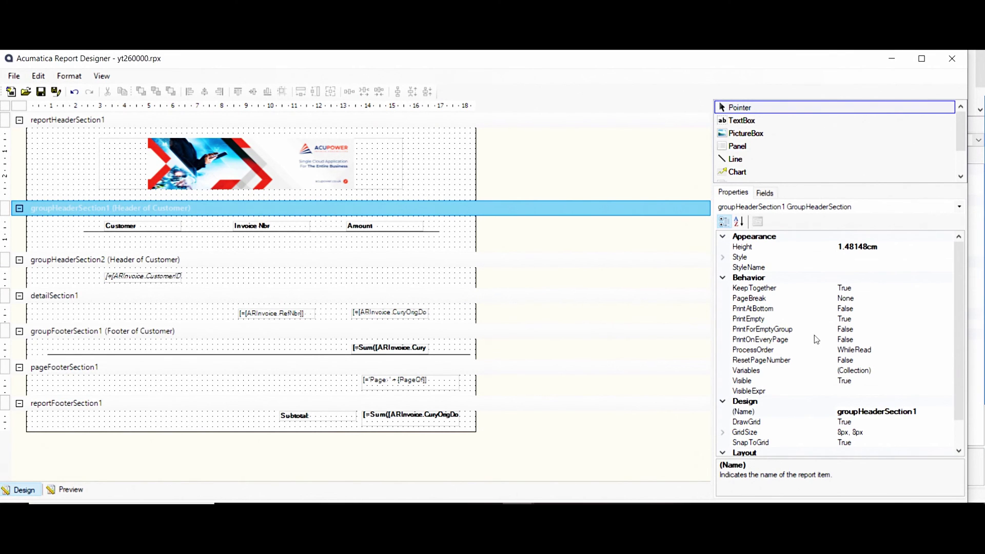
left_click(862, 339)
double_click(863, 339)
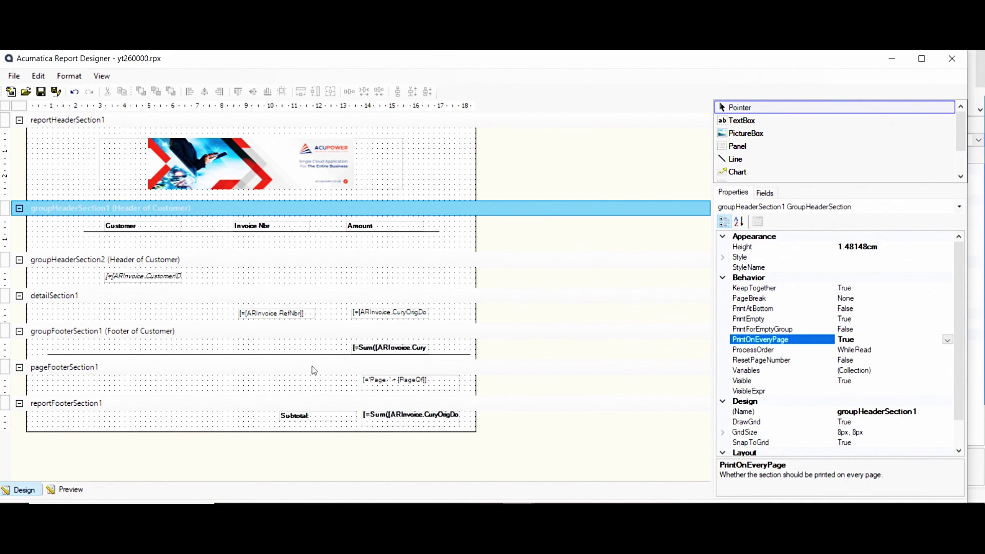
left_click(62, 489)
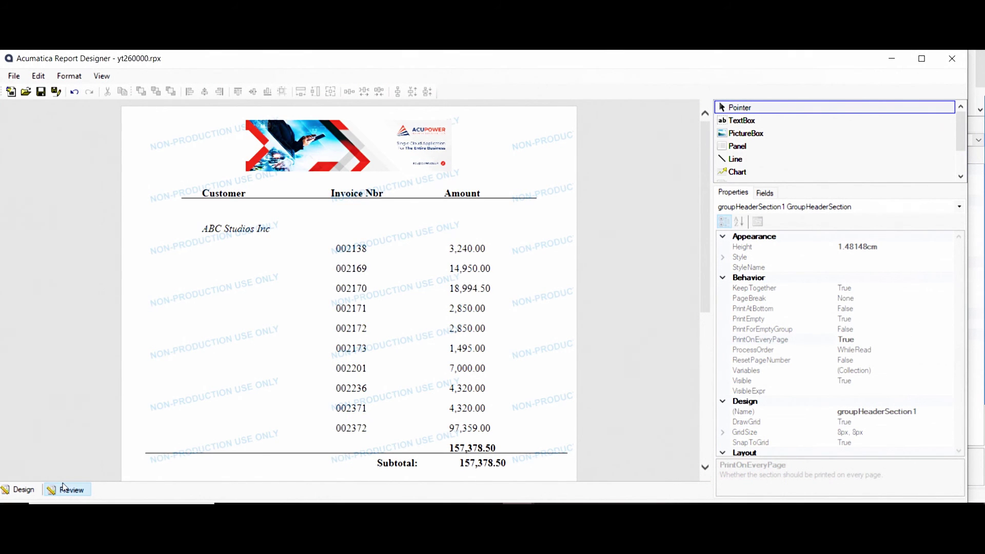
Save the report to the Acumatica server and page through the Test Invoice Report there to check the headings
left_click(20, 496)
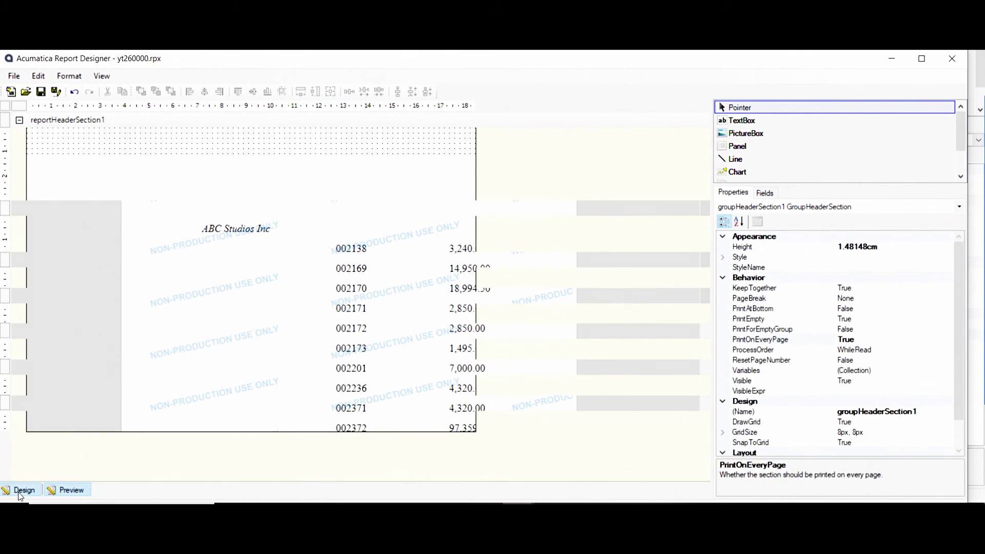
left_click(12, 77)
left_click(51, 164)
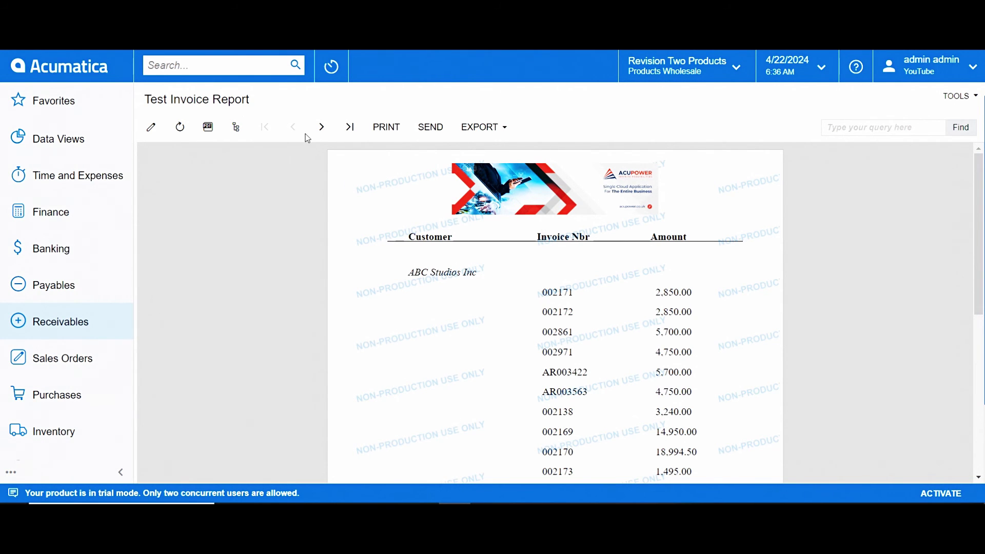
left_click(320, 131)
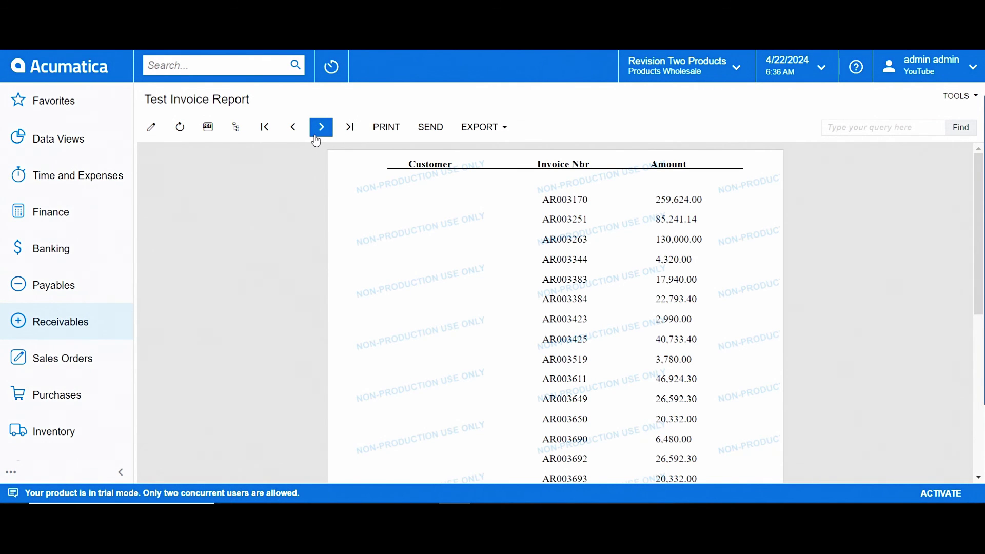
left_click(345, 134)
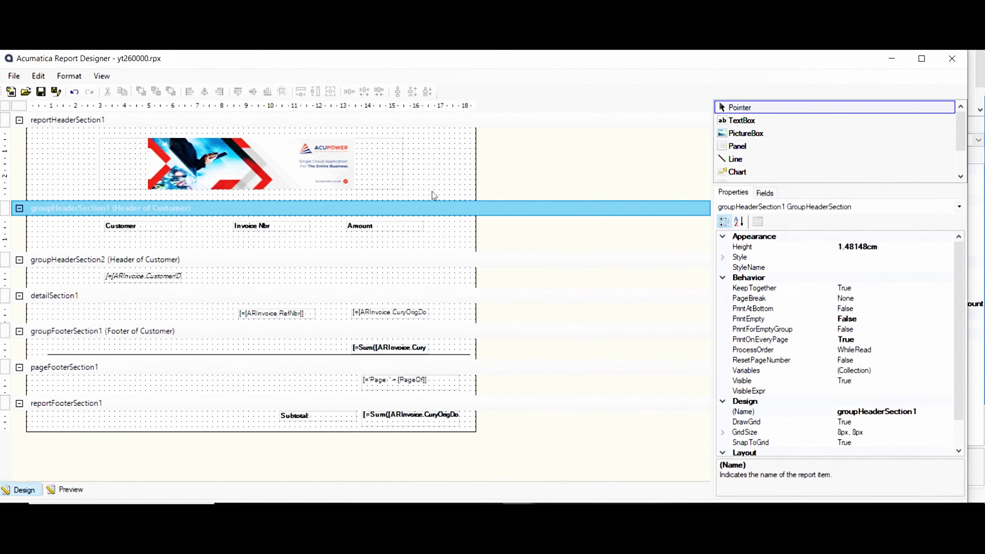
Make groupHeaderSection2 slightly taller and add a 32 by 32 px picture box beside the italic customer name text box
left_click_drag(209, 290, 213, 295)
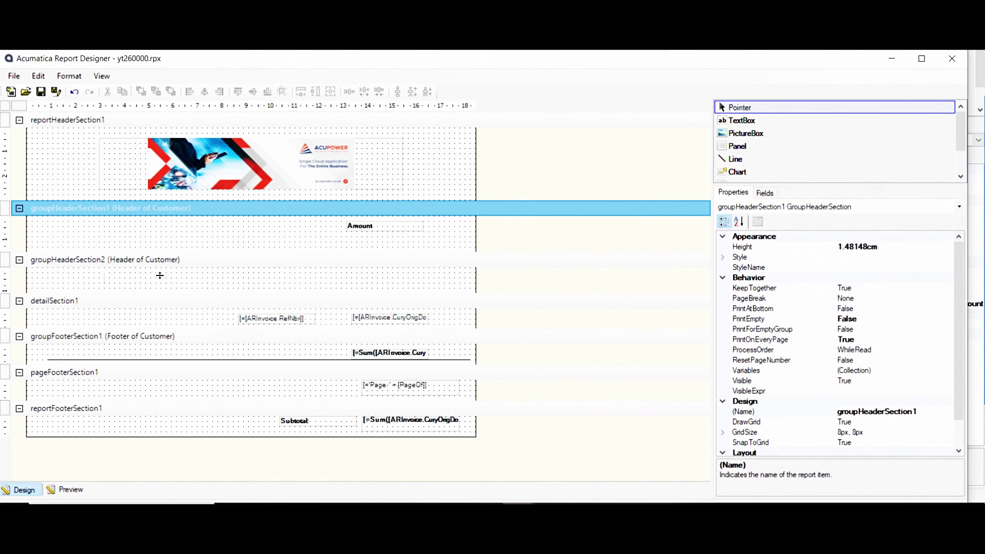
left_click(161, 276)
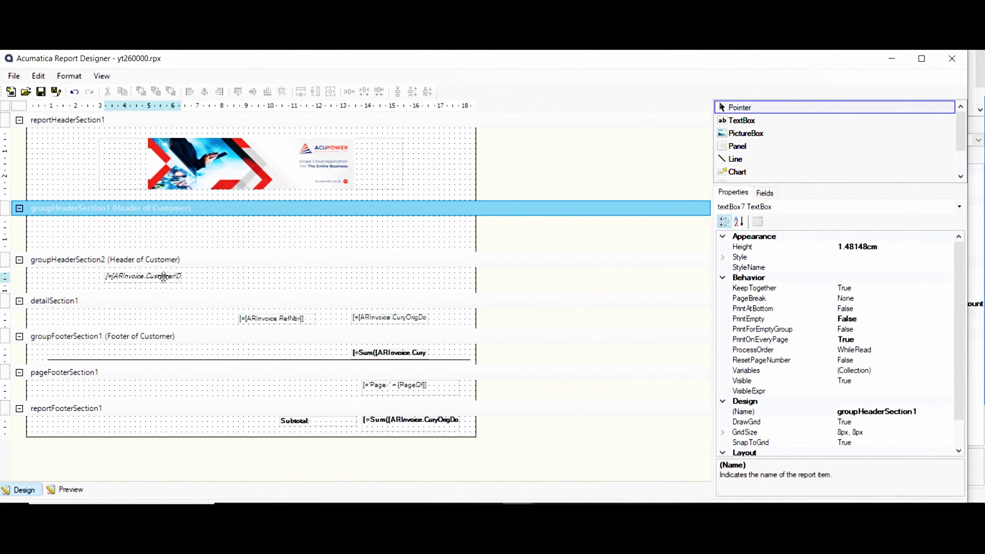
key("Down")
key("Up")
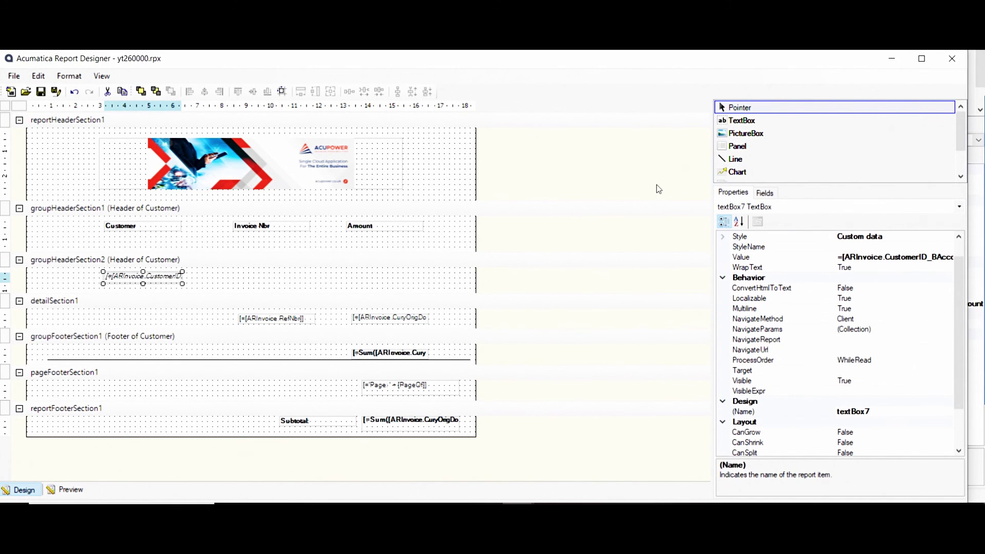
left_click(777, 133)
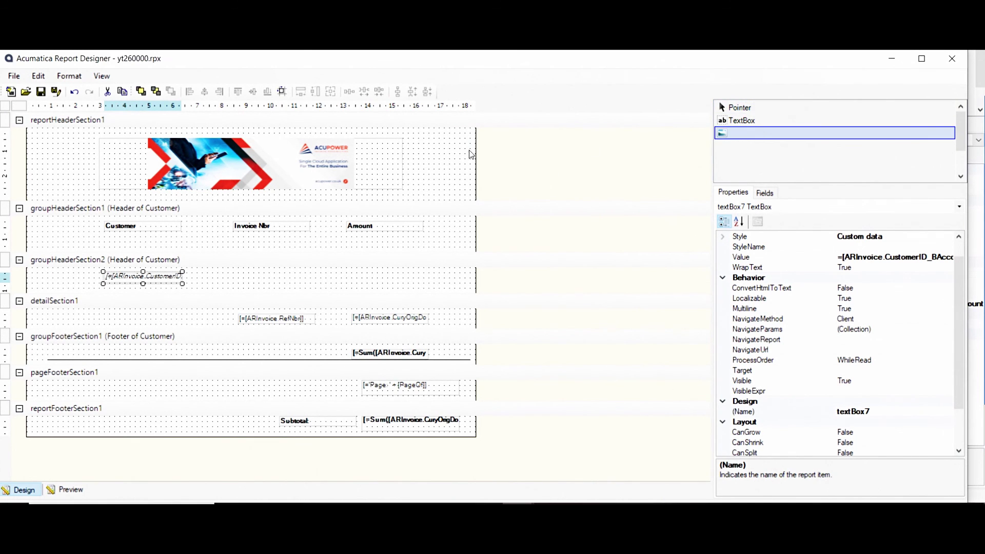
left_click(53, 238)
left_click(56, 284)
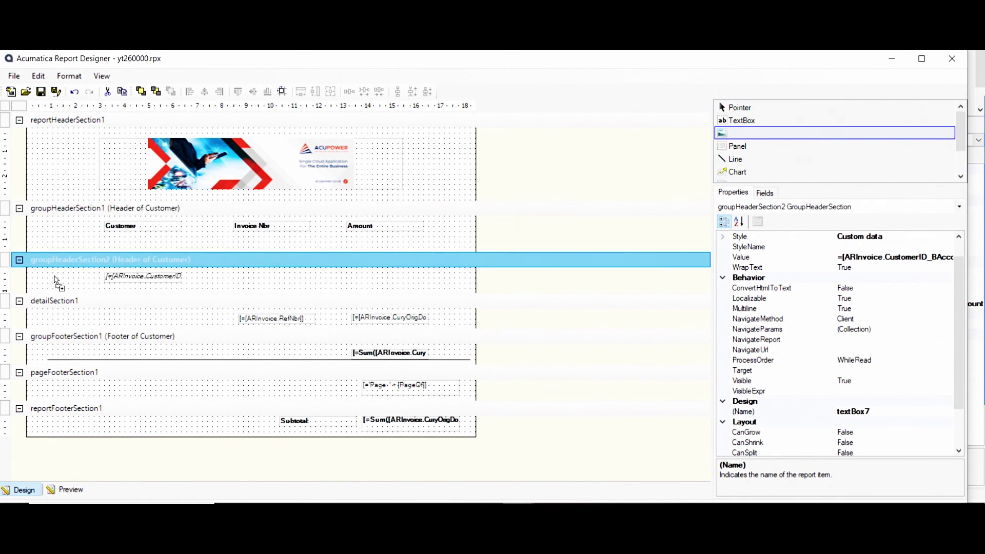
left_click_drag(65, 284, 80, 284)
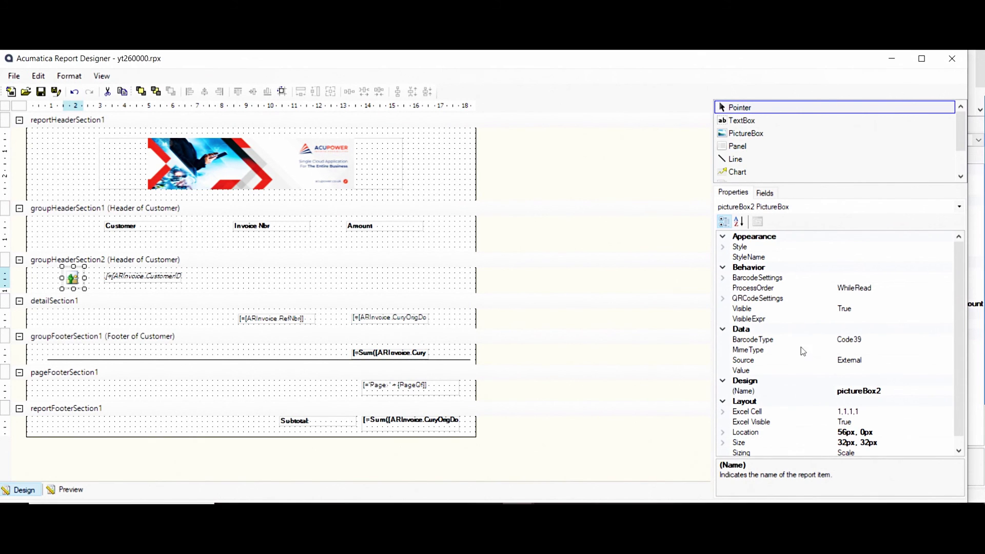
Set the new picture box's BarcodeType to QRCode
left_click(881, 360)
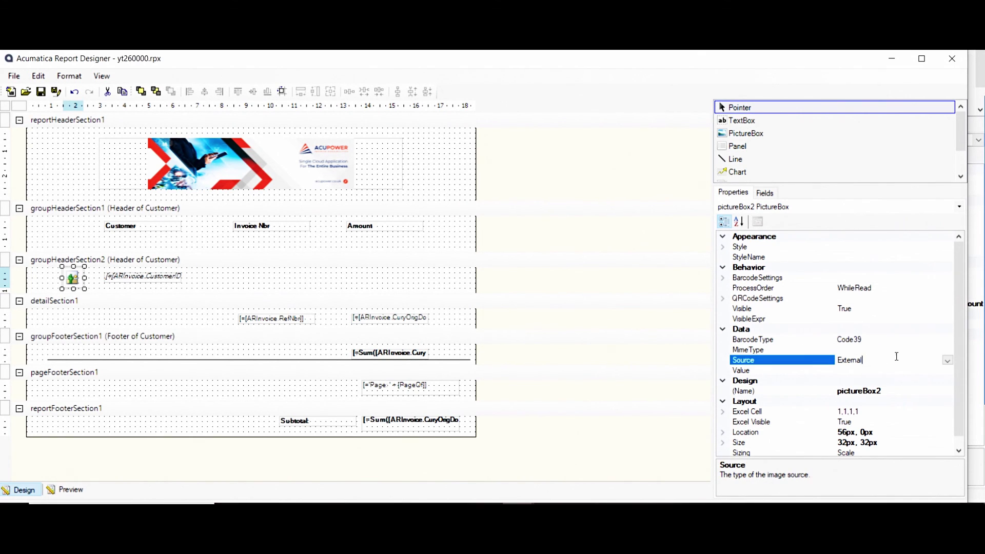
left_click(936, 336)
left_click(947, 339)
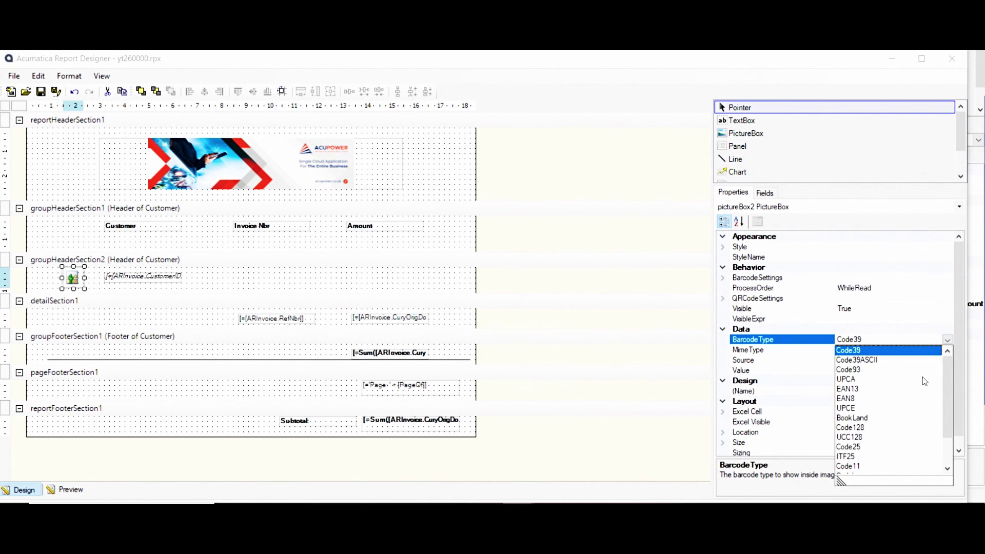
scroll(923, 379, "down", 2)
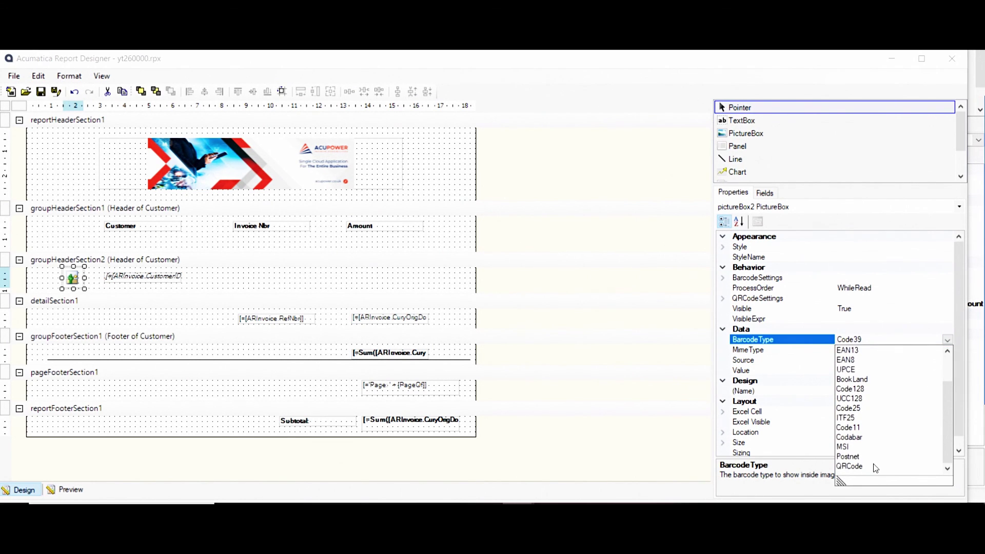
left_click(875, 468)
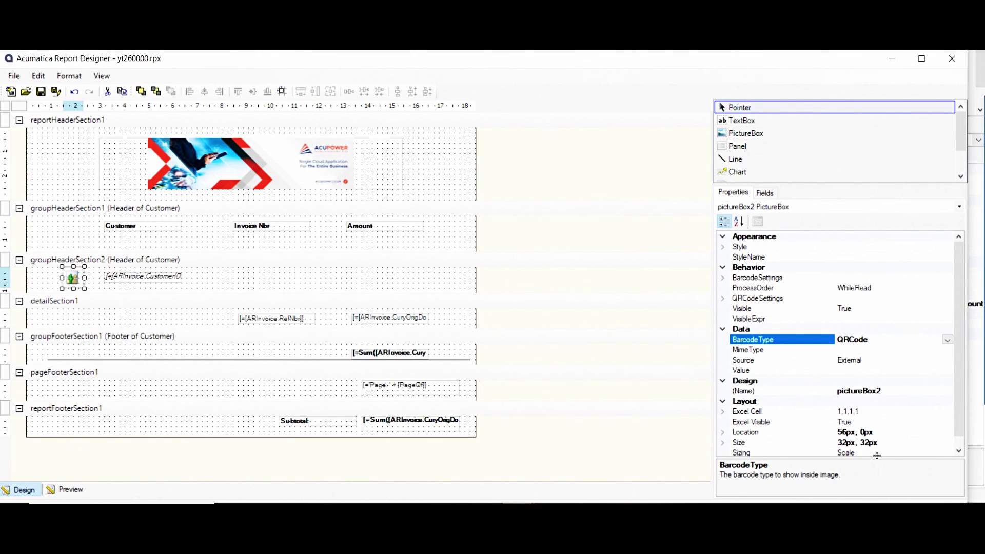
Set the picture box's Source to Barcode and check its MimeType
left_click(923, 350)
left_click(945, 353)
left_click(945, 352)
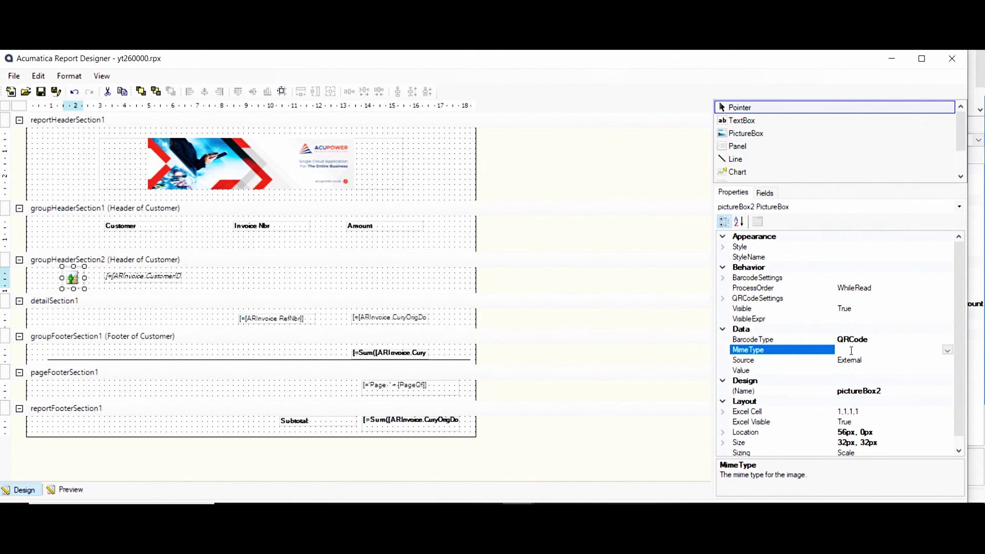
left_click(897, 360)
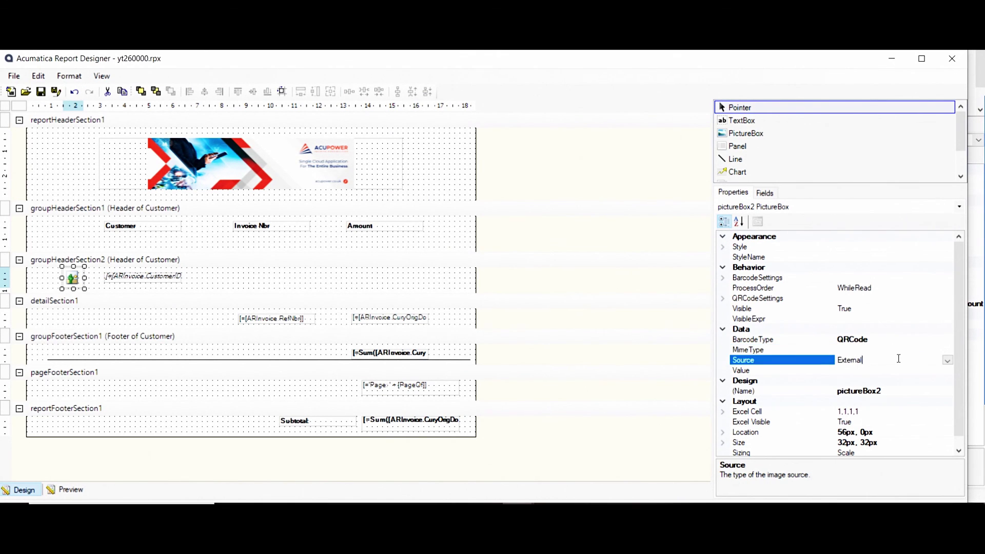
left_click(946, 361)
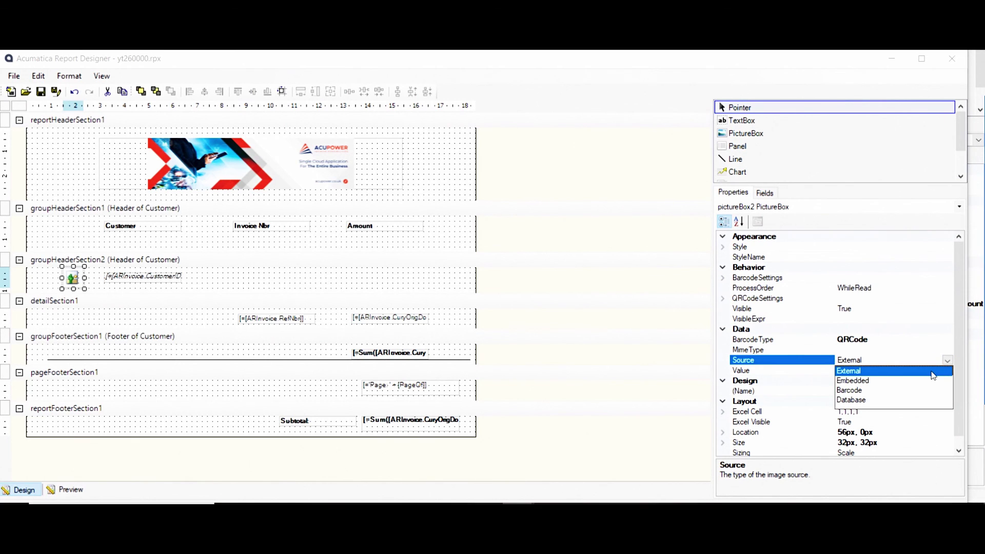
left_click(851, 390)
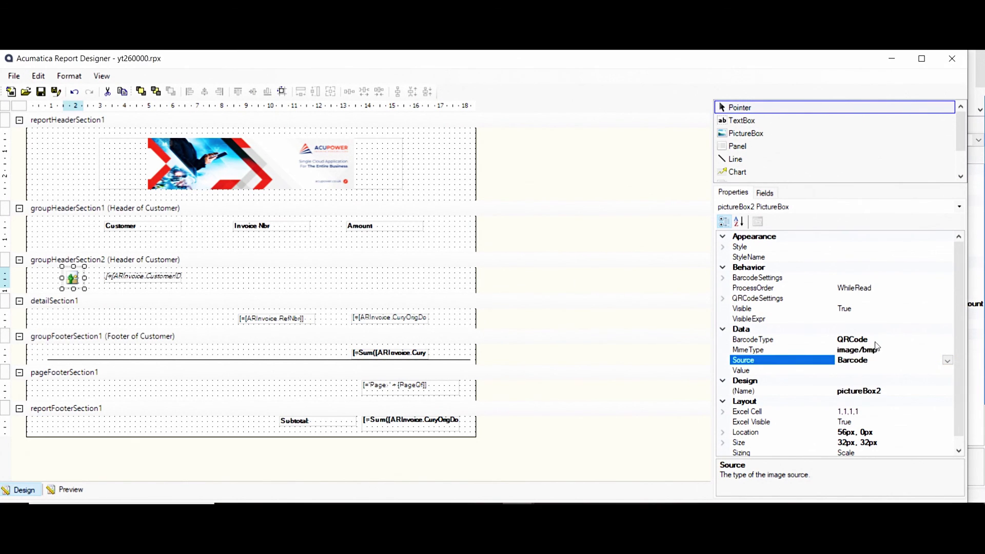
left_click(893, 350)
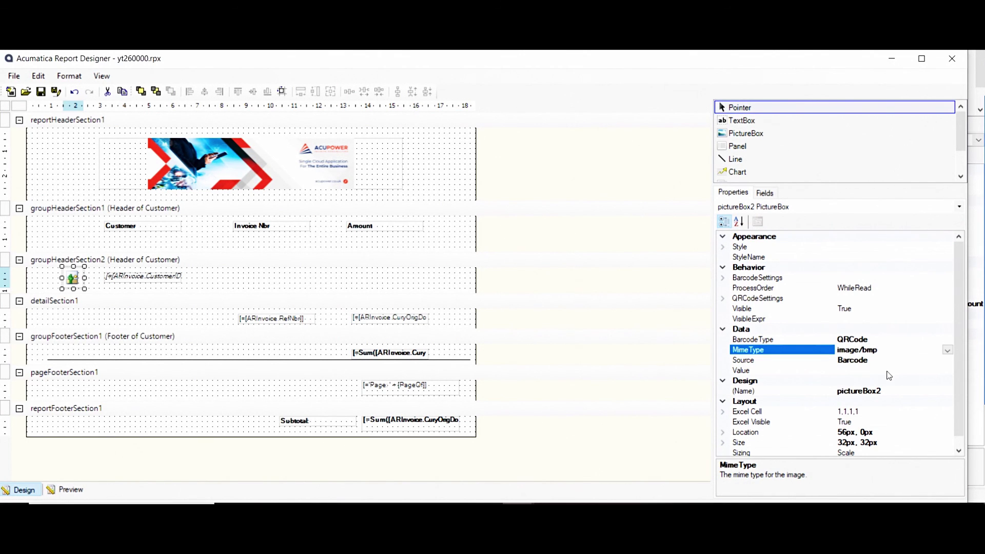
Set the picture box's Value to [ARInvoice.CustomerID]
left_click(899, 369)
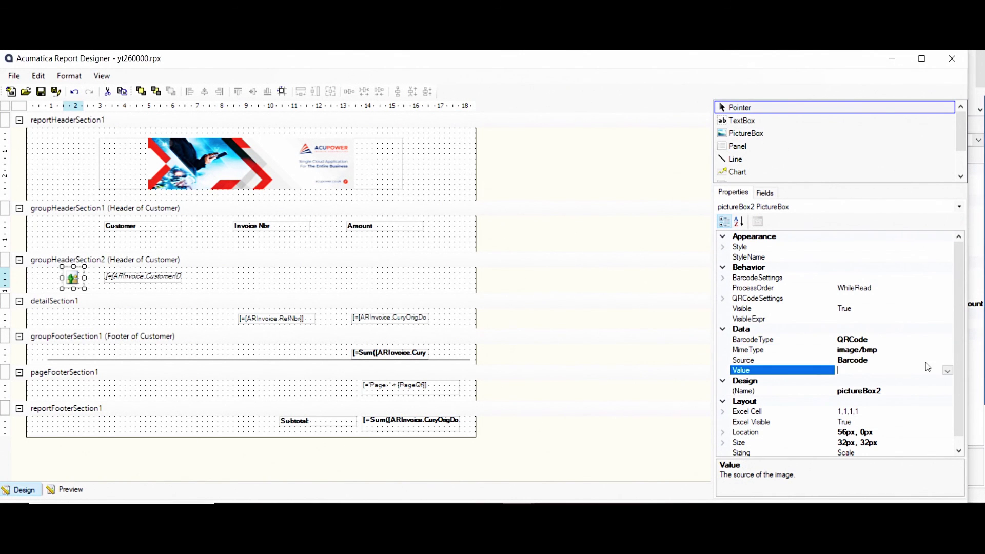
left_click(918, 370)
type("ARInvoice.CustomerDI")
key("BackSpace")
key("BackSpace")
type("ID")
key("Return")
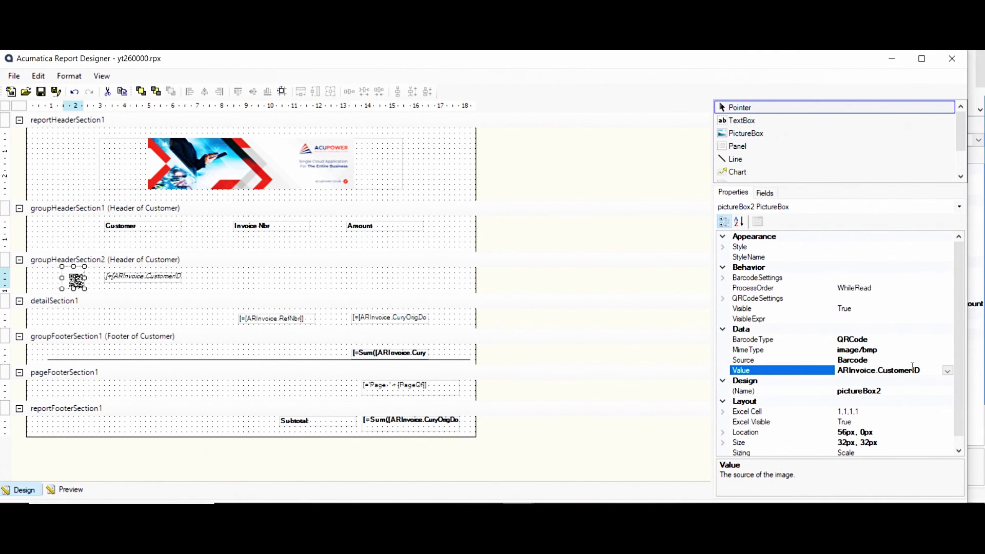
type("]")
left_click(836, 372)
type("[")
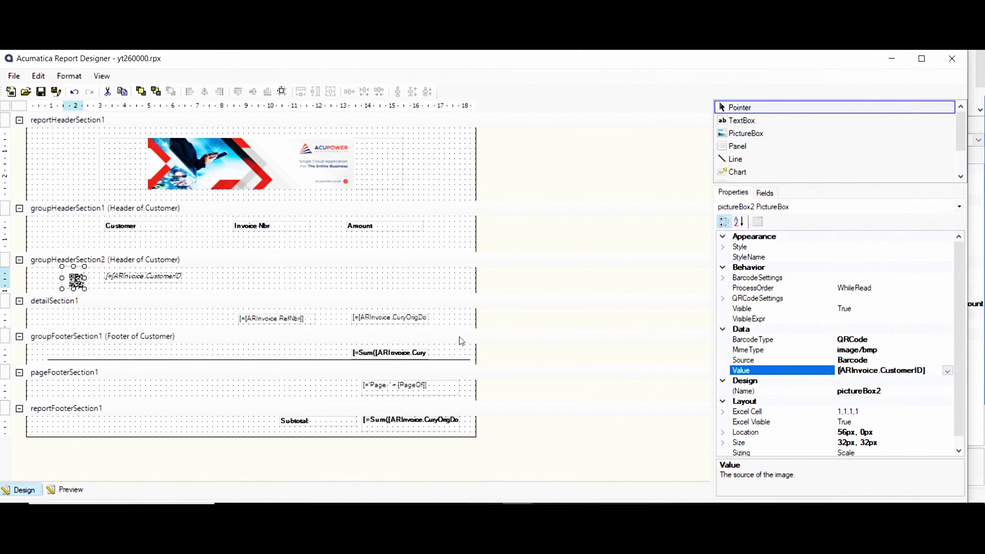
Preview the report to check the QR code beside the customer name, and return to the design
left_click(493, 282)
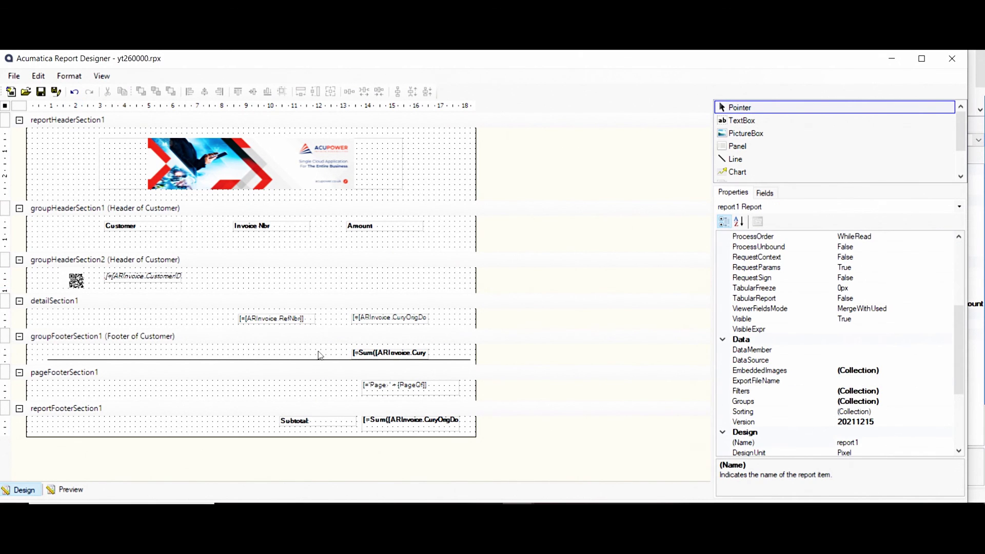
left_click(85, 487)
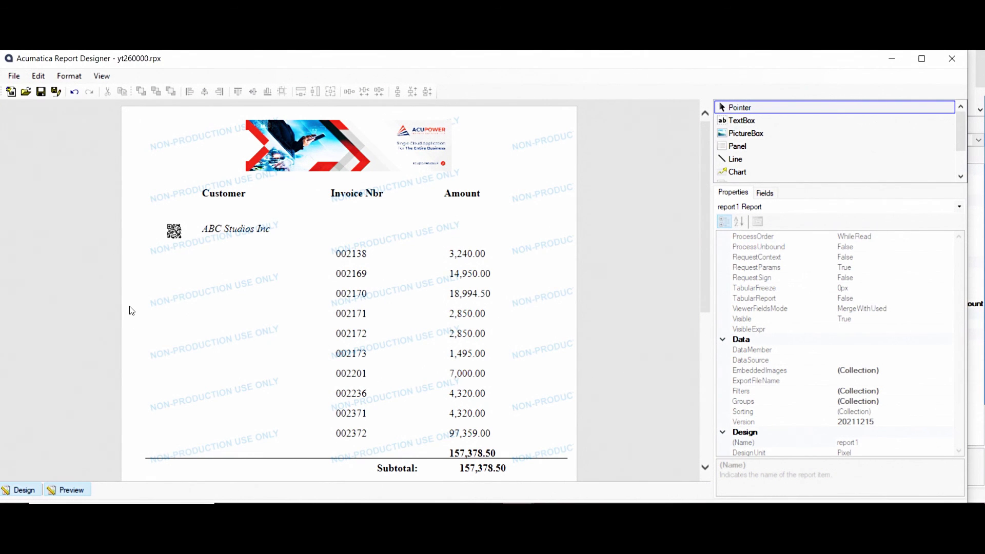
left_click(21, 490)
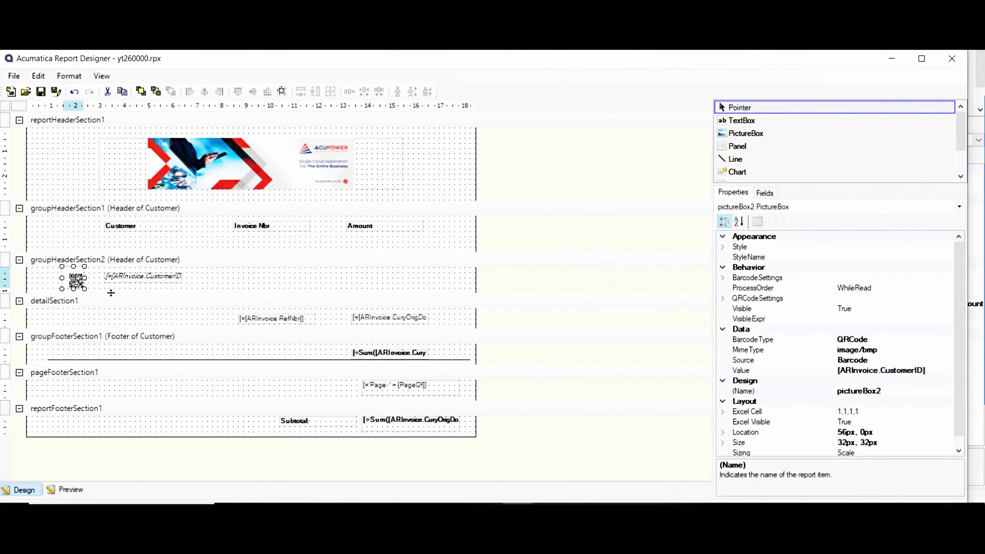
Enlarge the QR code picture box in groupHeaderSection2 to 64 by 48 px and preview the report
left_click(76, 283)
left_click_drag(62, 289, 41, 299)
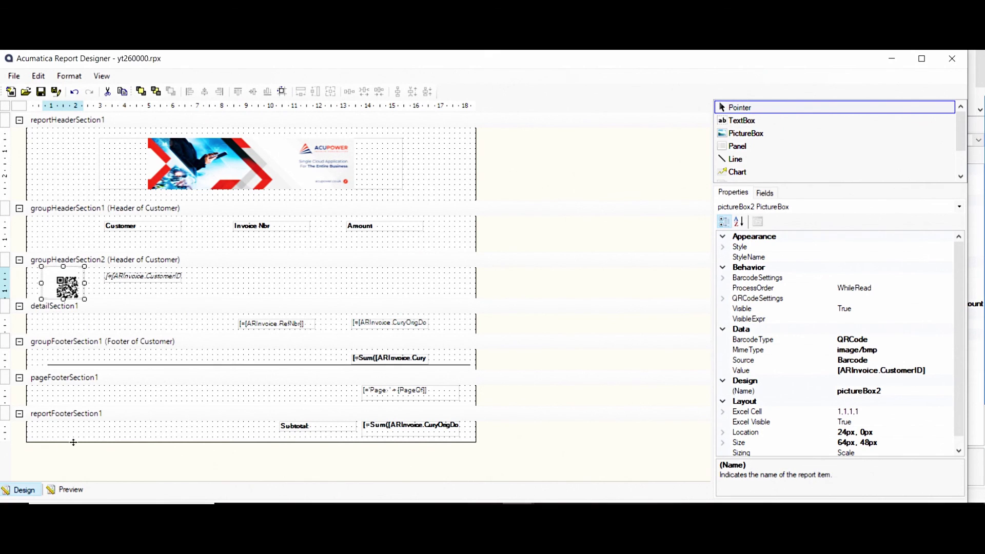
scroll(798, 387, "down", 1)
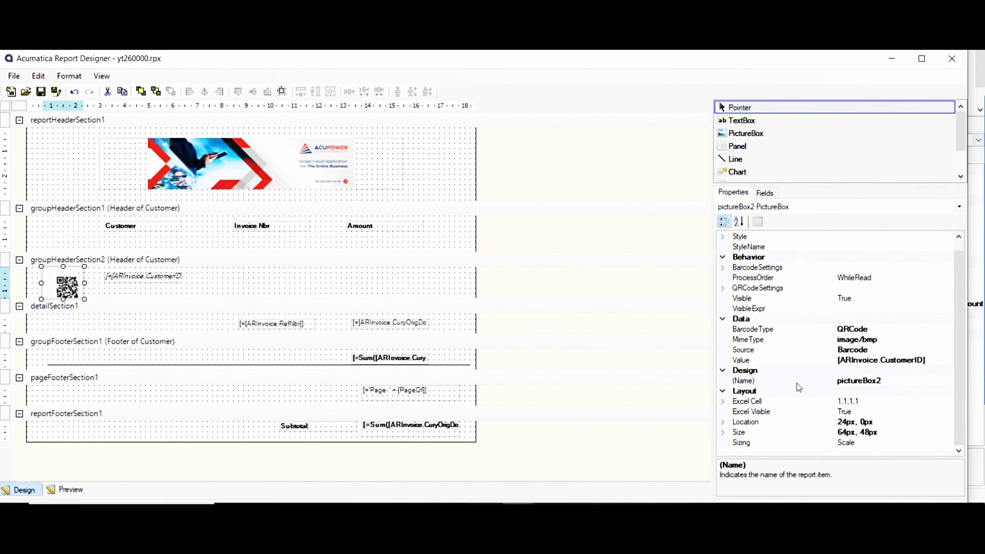
left_click(66, 490)
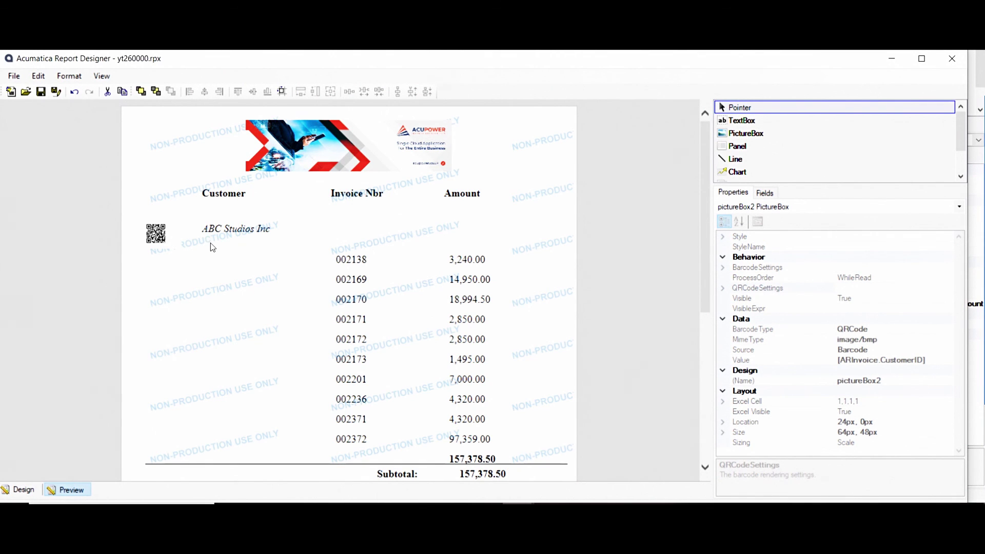
scroll(211, 247, "down", 2)
scroll(212, 247, "up", 1)
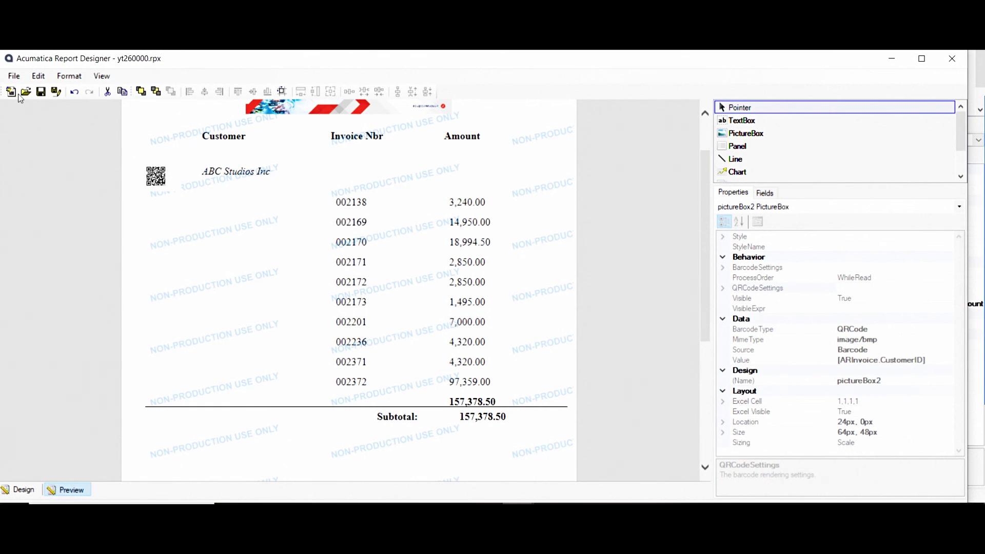
Save the report to the Acumatica server and review the QR codes and last-page subtotal in the Test Invoice Report there
left_click(14, 76)
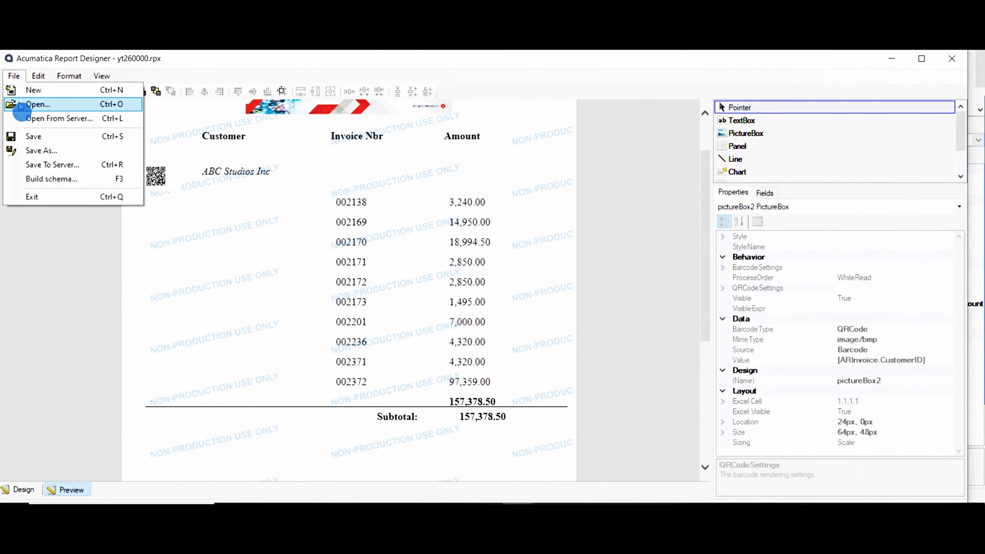
left_click(55, 171)
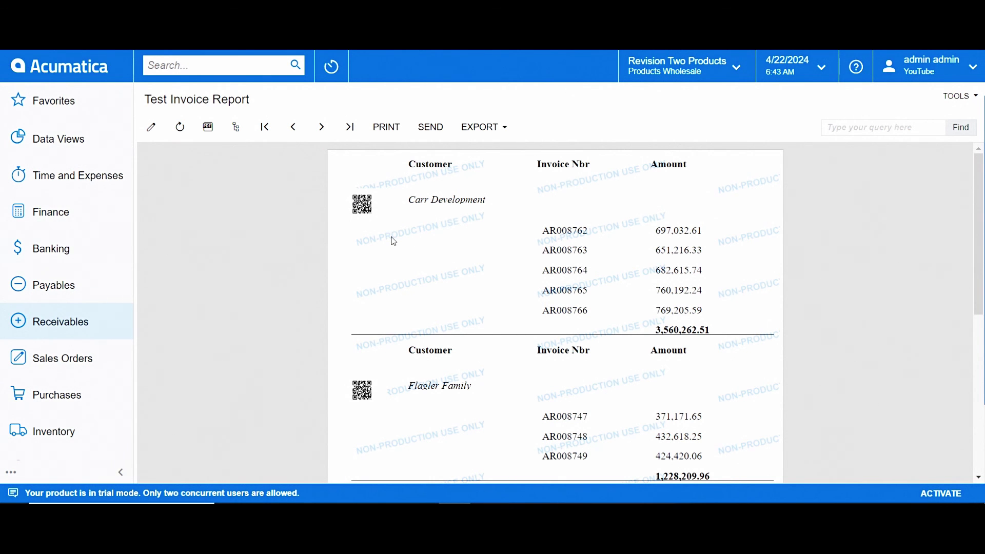
scroll(394, 241, "down", 6)
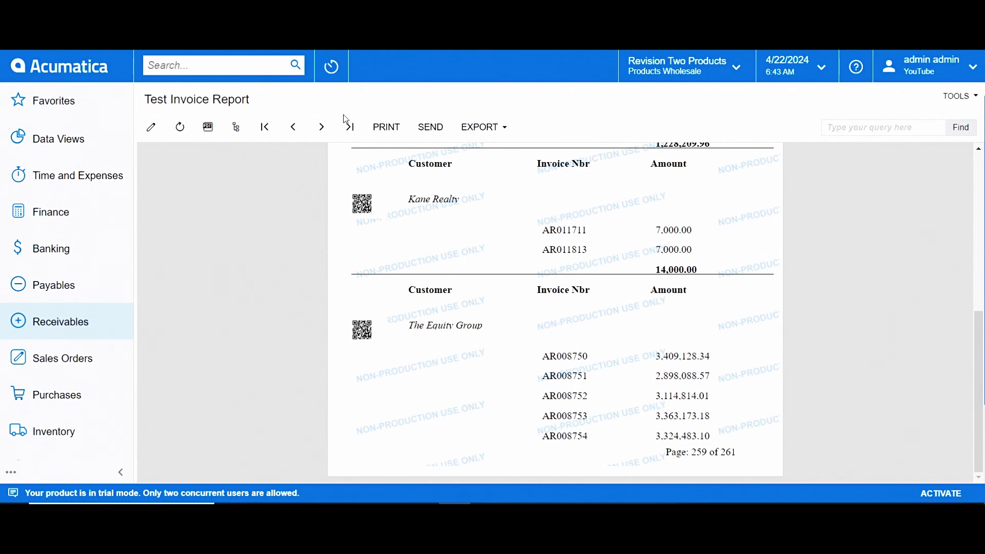
left_click(350, 129)
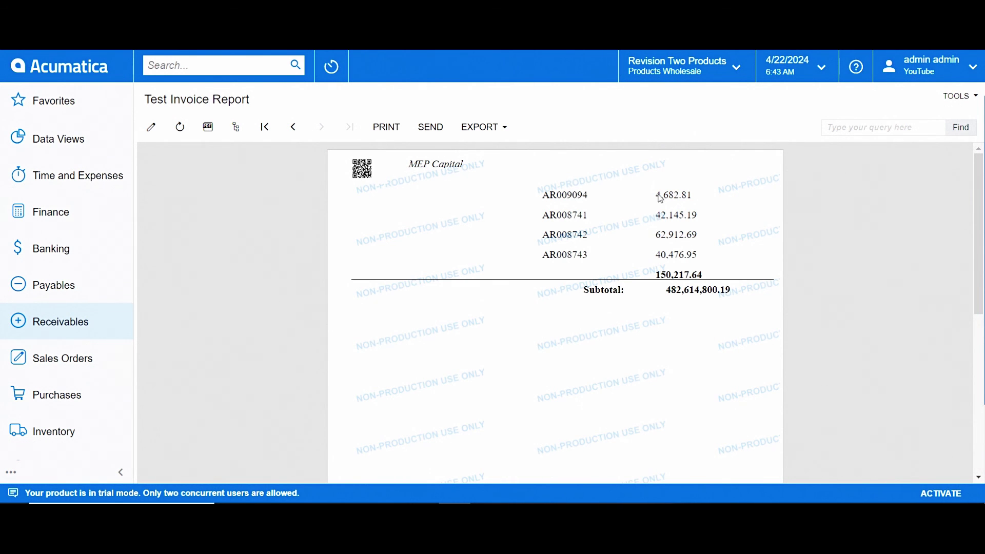
left_click_drag(667, 290, 723, 279)
scroll(724, 279, "down", 5)
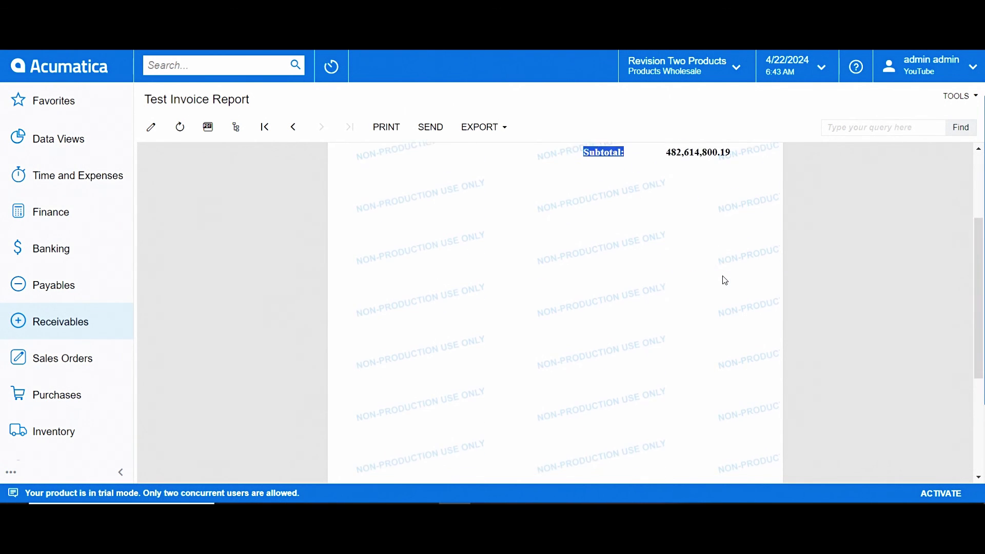
scroll(725, 280, "down", 1)
scroll(701, 242, "up", 8)
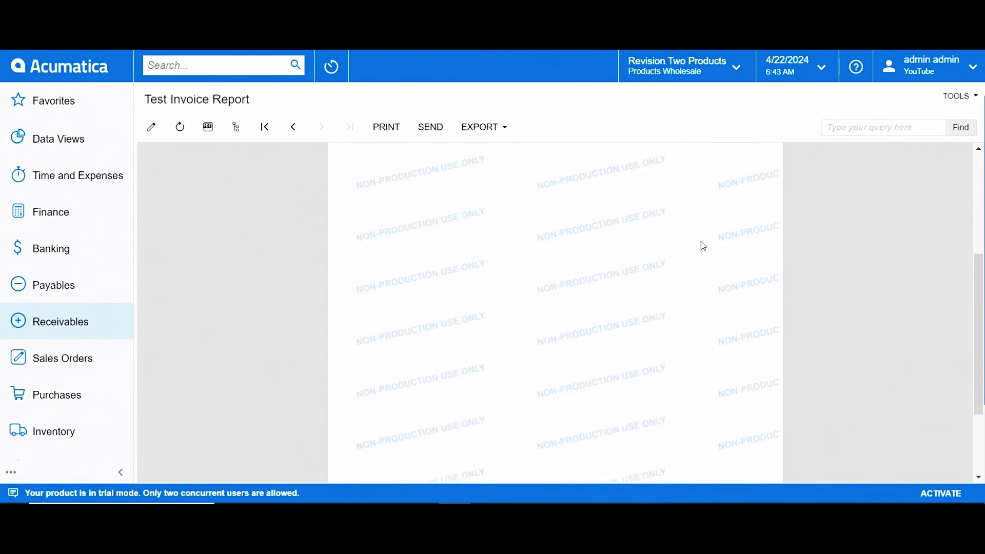